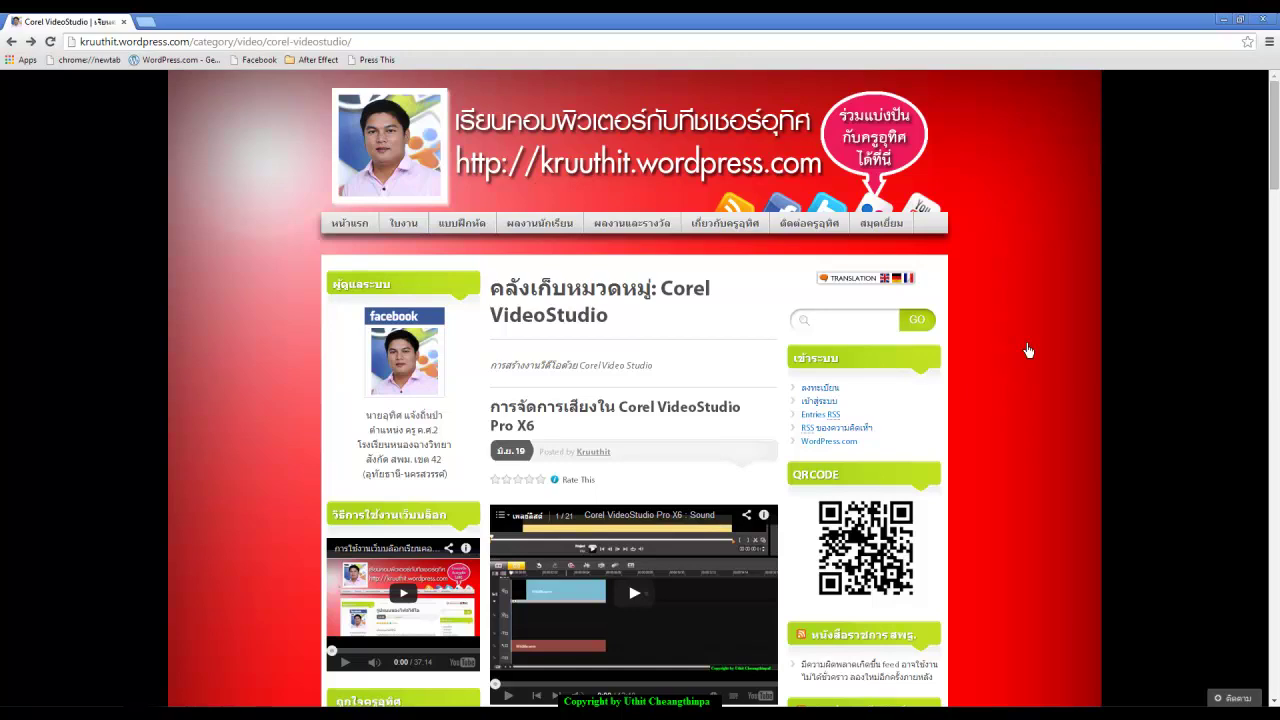
# Browse the blog's Corel VideoStudio category and open its older posts to look at the Pro X5 introduction video
pyautogui.scroll(-15, 1028, 350)
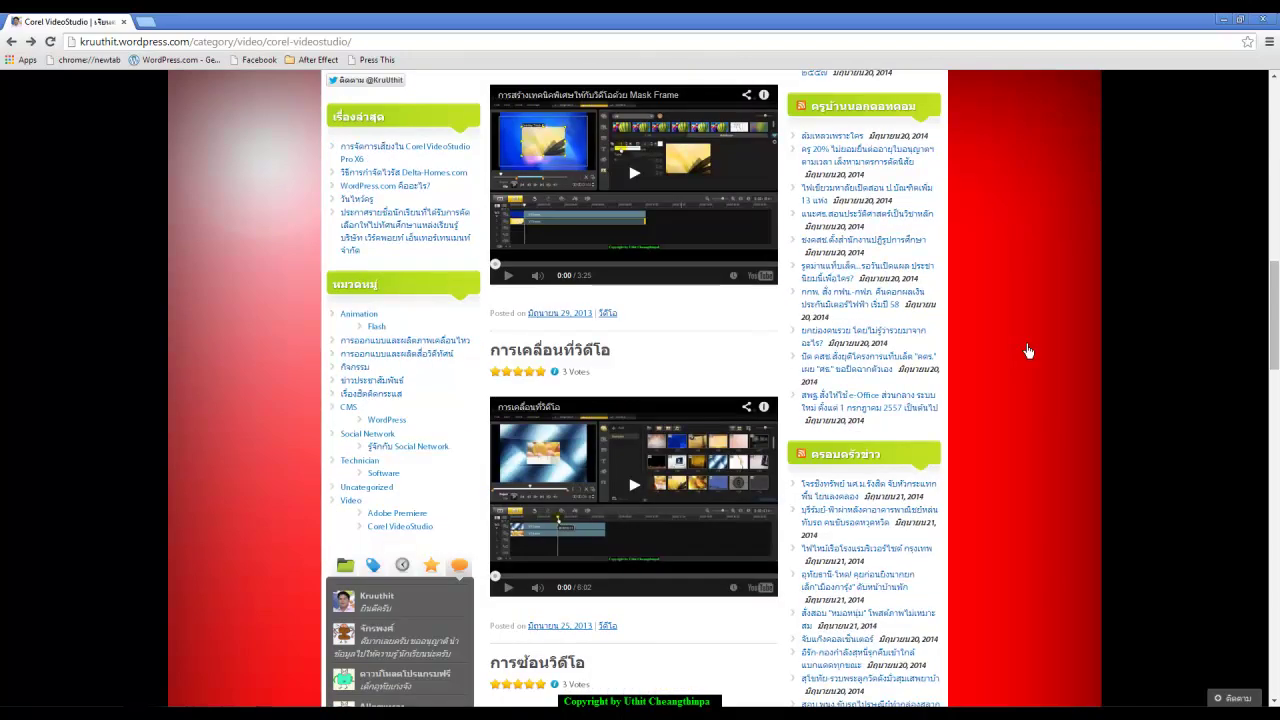
pyautogui.scroll(-20, 1028, 350)
pyautogui.scroll(-2, 1000, 445)
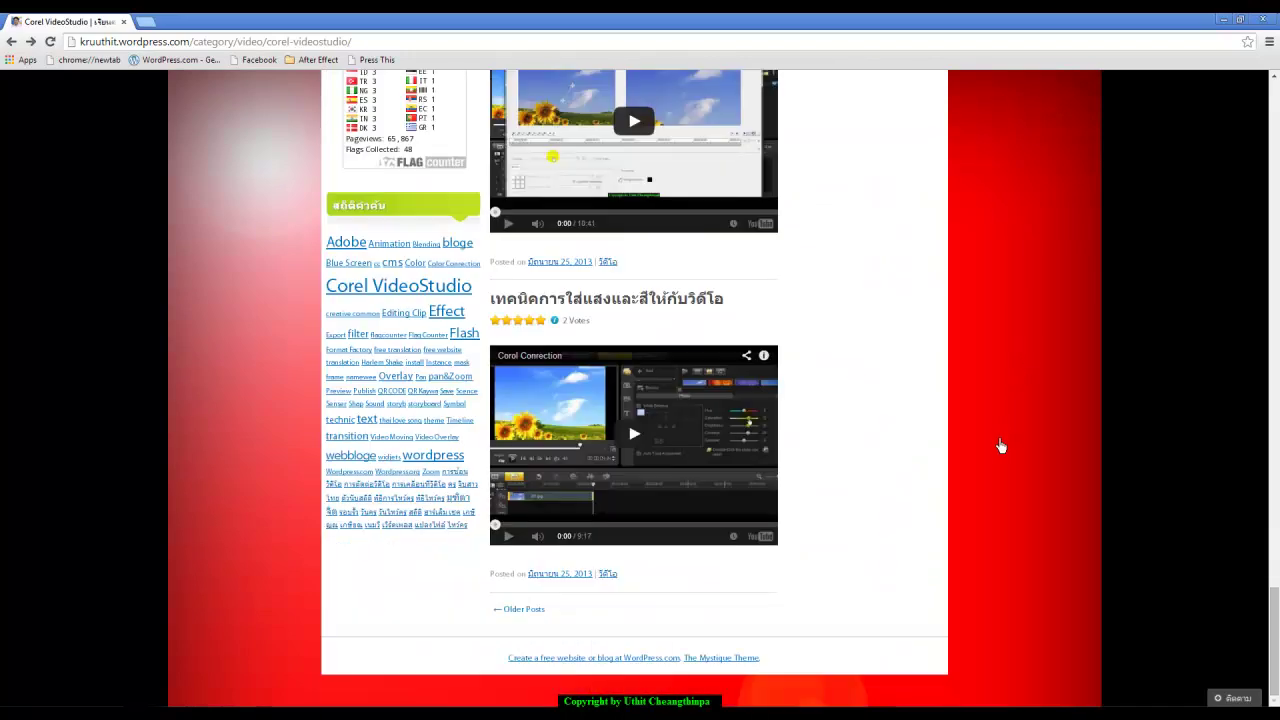
pyautogui.click(530, 608)
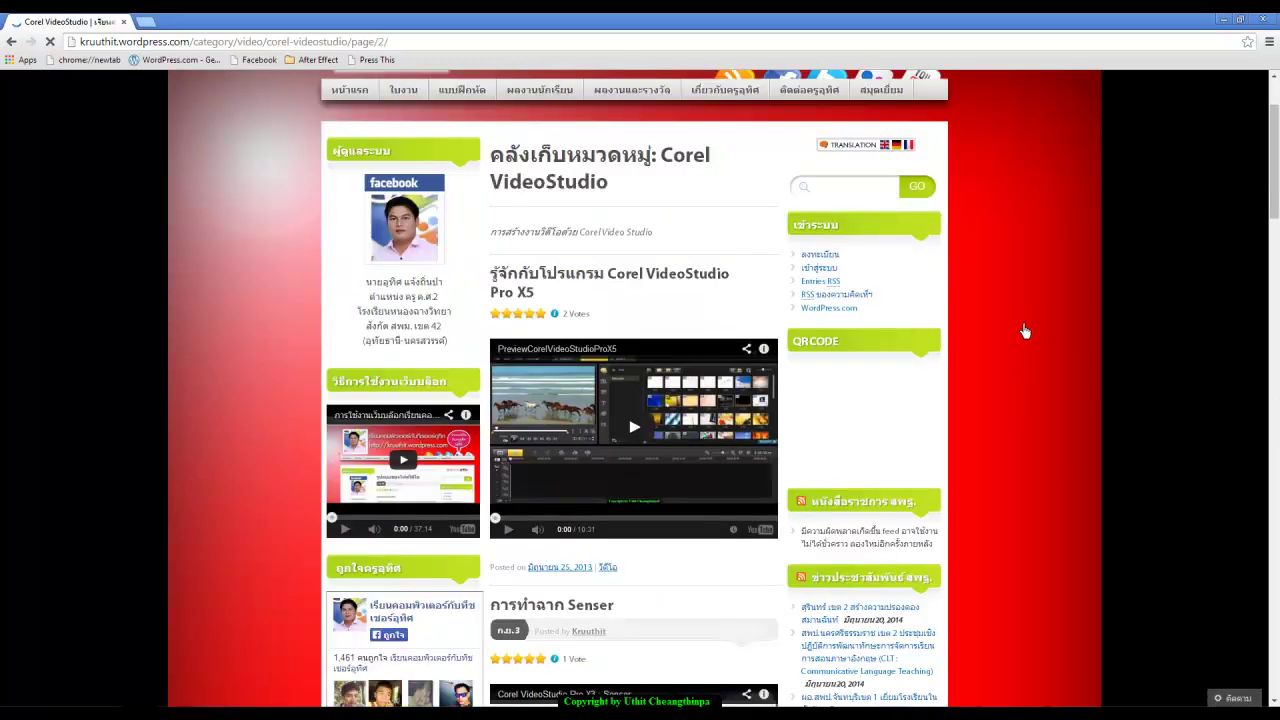
pyautogui.scroll(-1, 1025, 331)
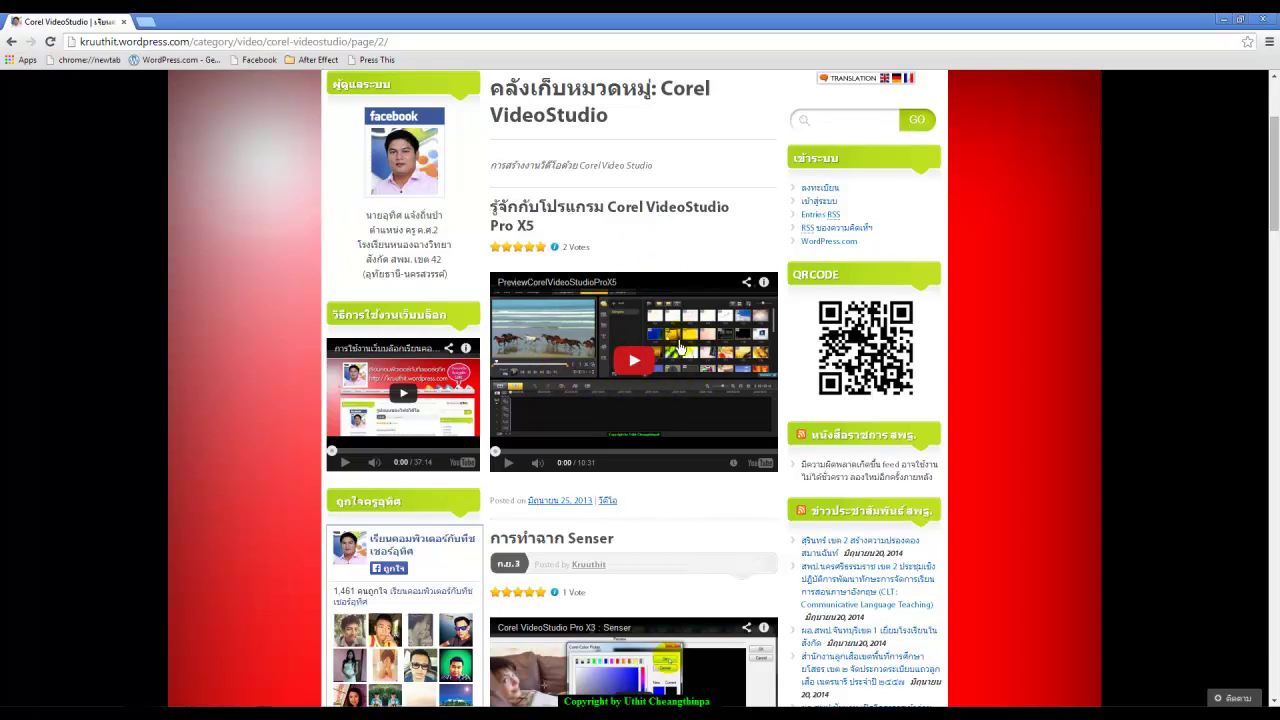
pyautogui.scroll(3, 680, 345)
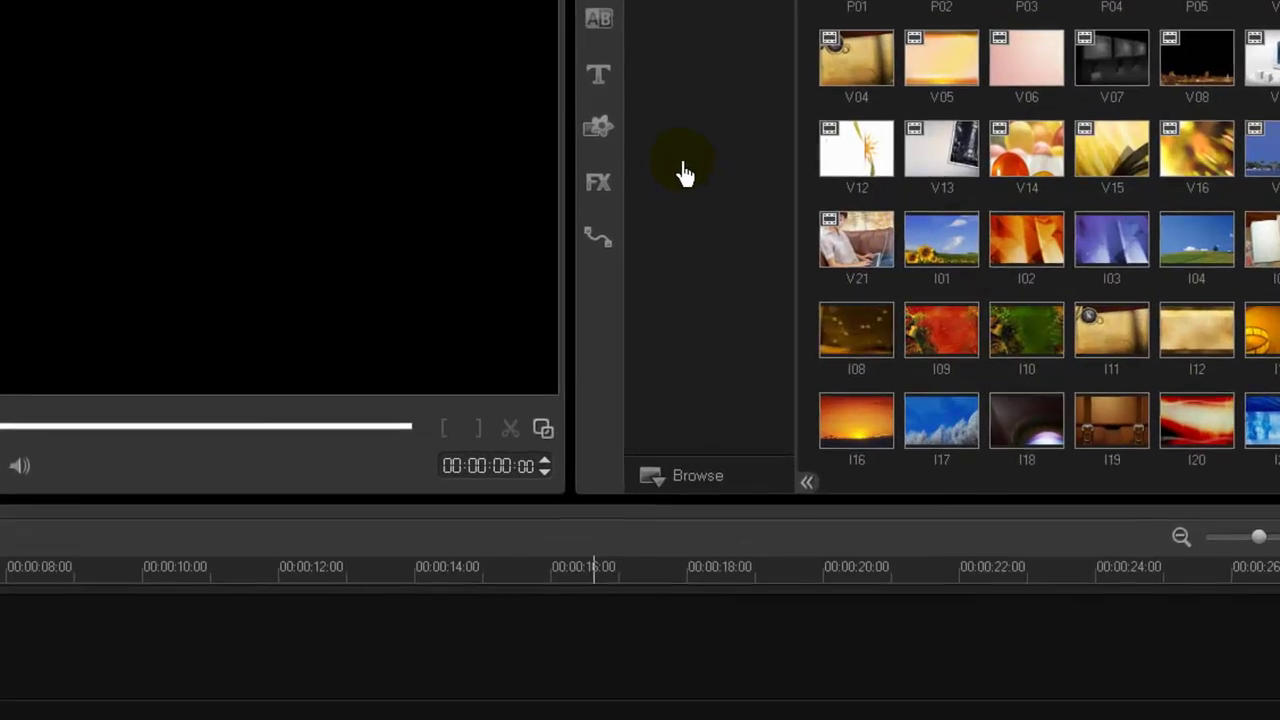
# In Corel VideoStudio, insert the V21 sample video at the start of the video track and move the playhead to about 00:00:07:22
pyautogui.click(858, 255)
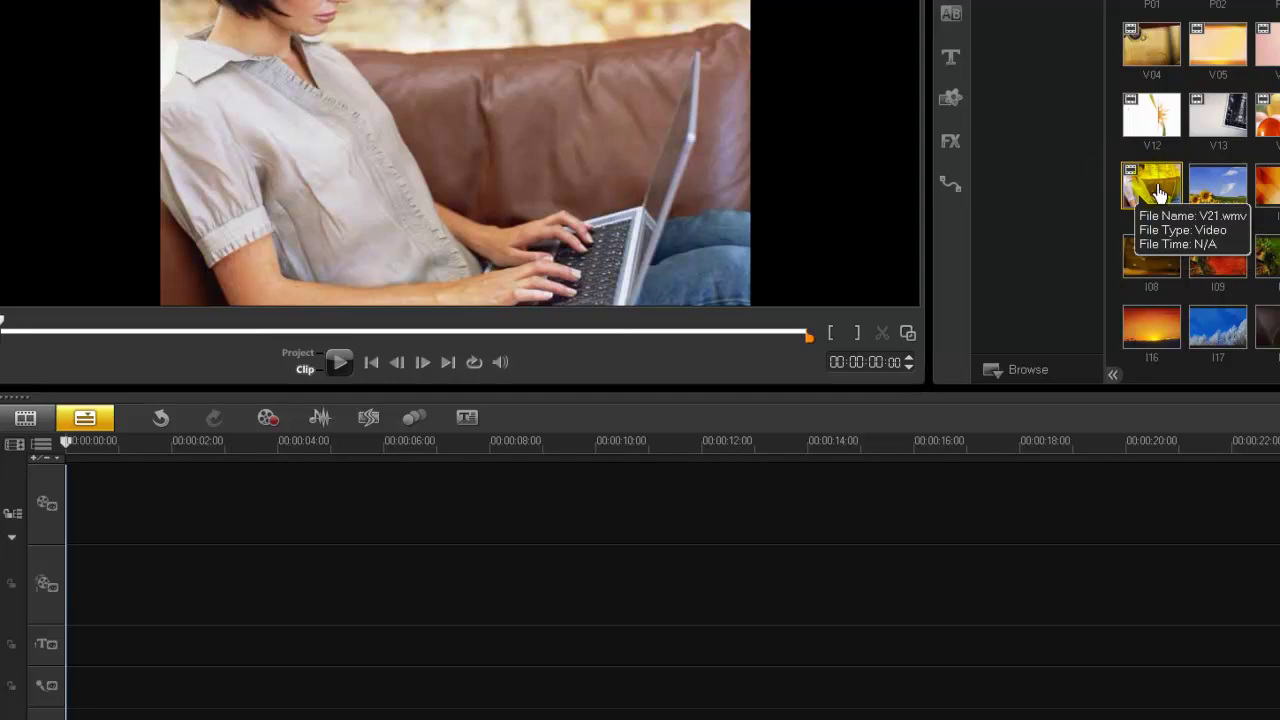
pyautogui.moveTo(1157, 192); pyautogui.dragTo(900, 480)
pyautogui.moveTo(314, 443); pyautogui.dragTo(487, 465)
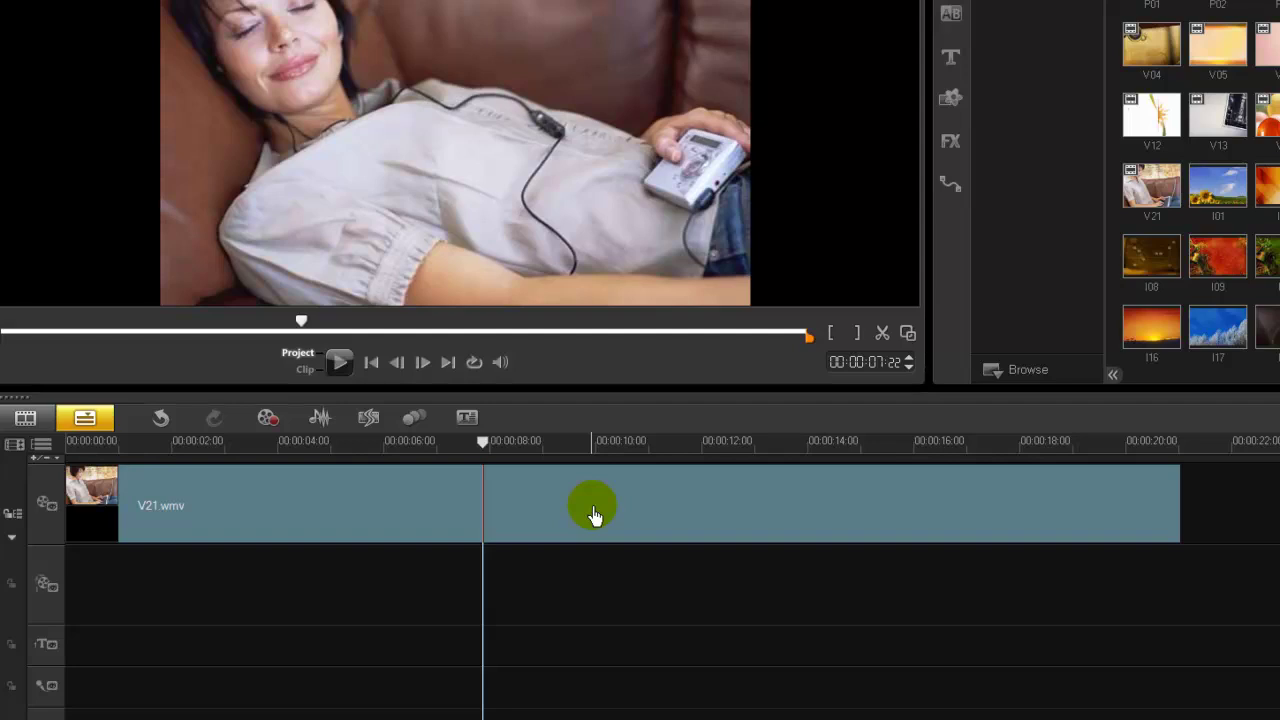
pyautogui.click(285, 715)
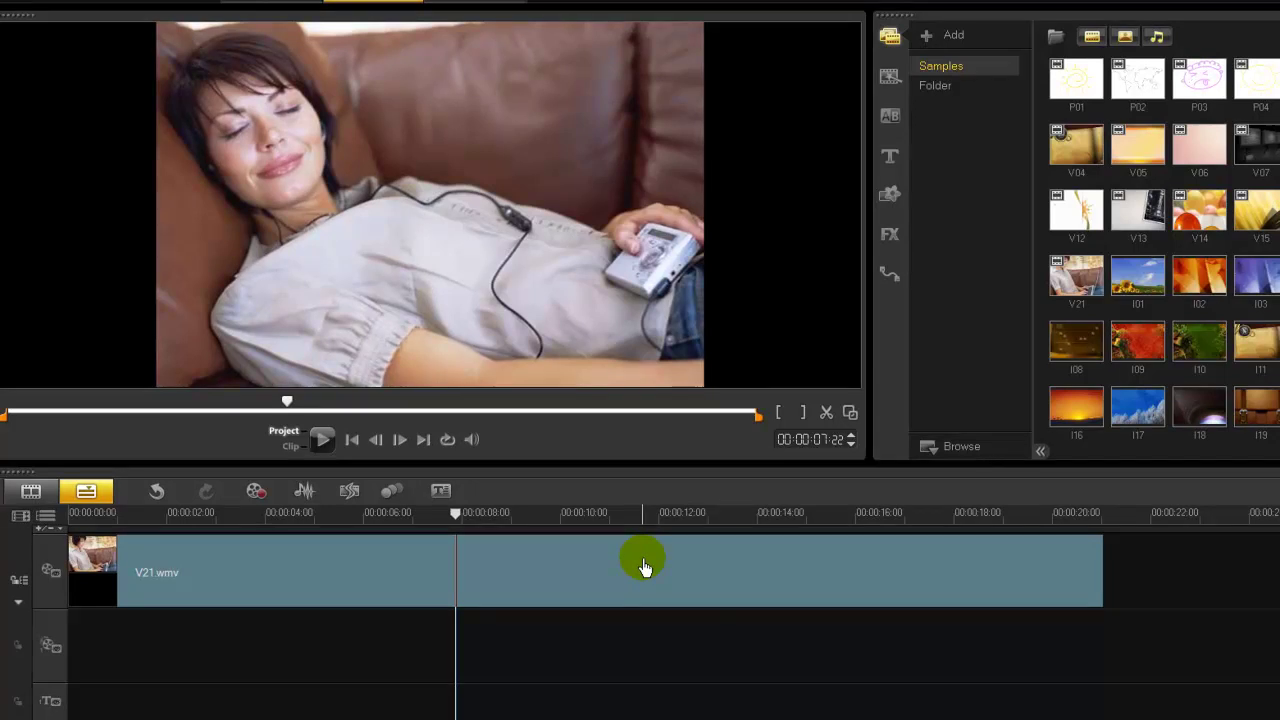
# Split the V21 clip on the video track at 00:00:13:00
pyautogui.click(706, 518)
pyautogui.moveTo(706, 520)
pyautogui.mouseDown()
pyautogui.moveTo(617, 509)
pyautogui.moveTo(680, 500)
pyautogui.moveTo(706, 514)
pyautogui.moveTo(651, 514)
pyautogui.moveTo(713, 518)
pyautogui.mouseUp()
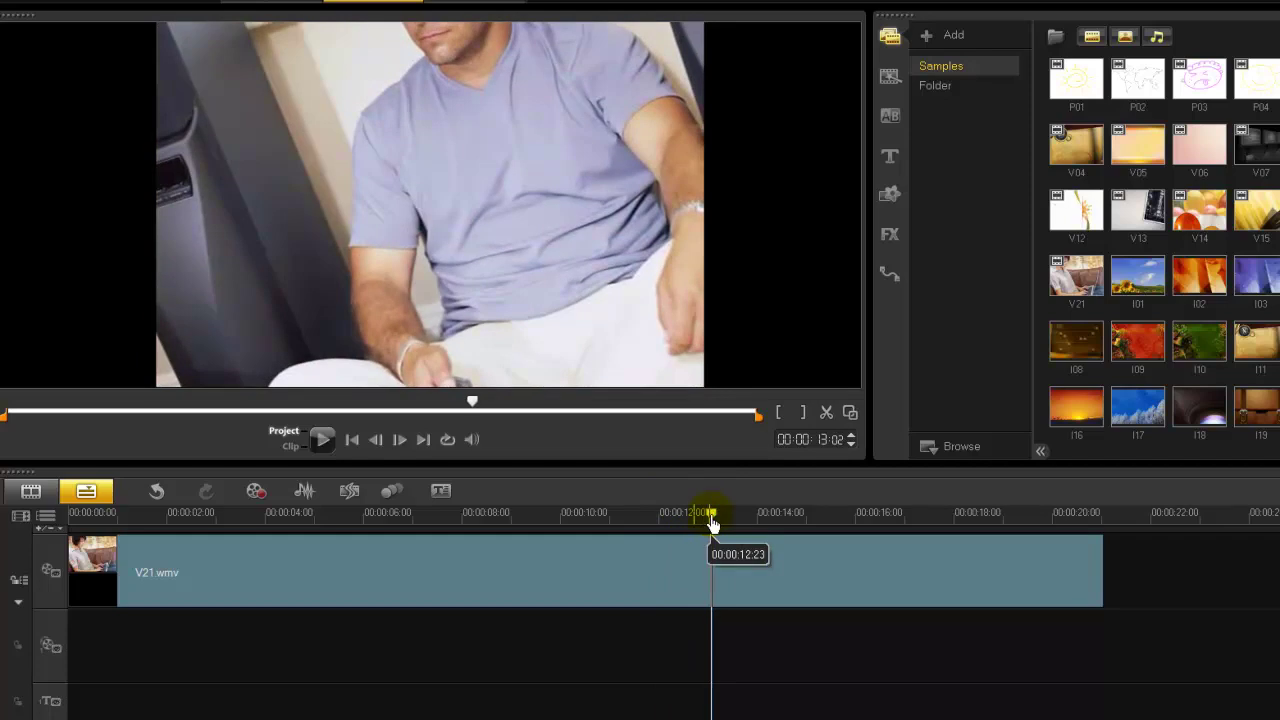
pyautogui.moveTo(711, 515); pyautogui.dragTo(709, 520)
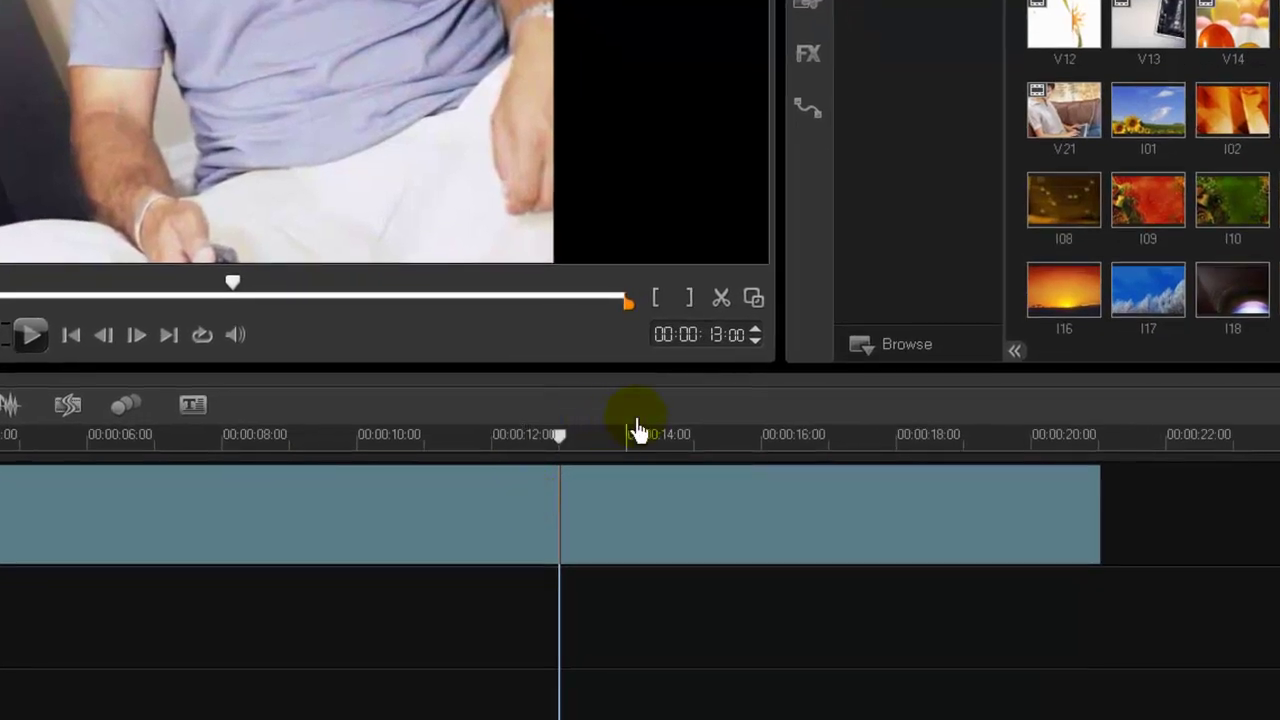
pyautogui.click(716, 345)
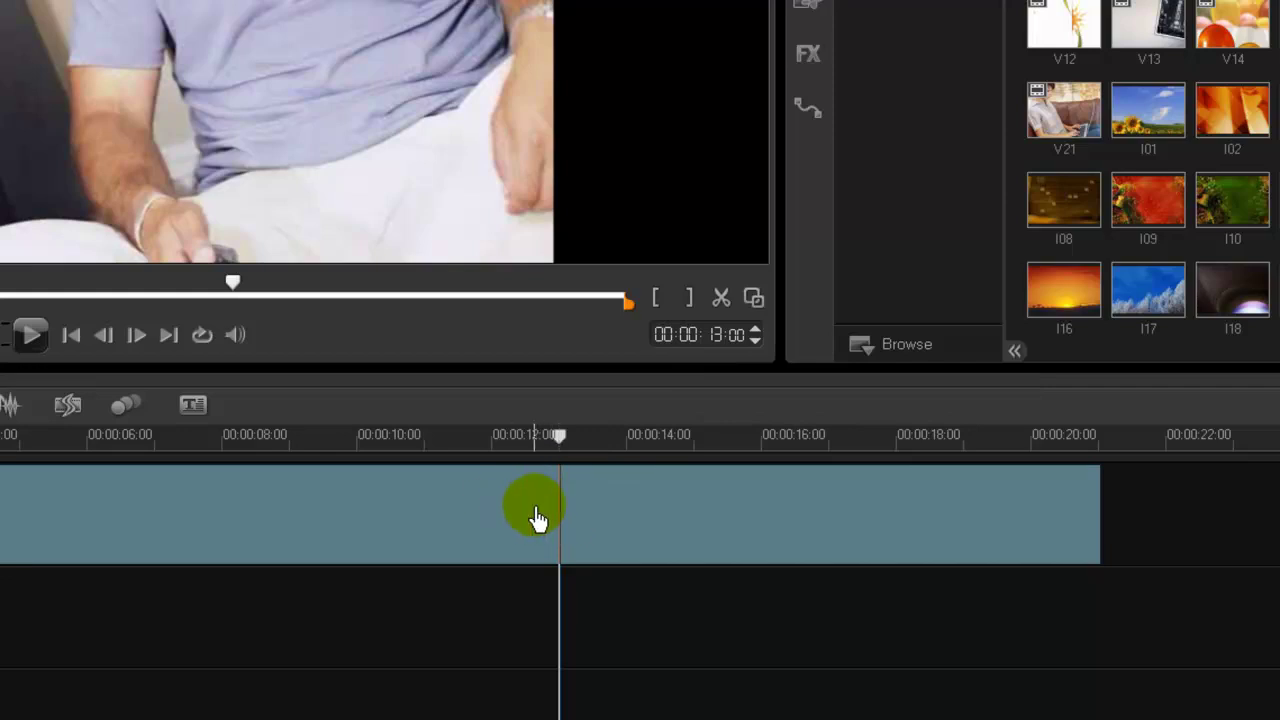
pyautogui.click(590, 548)
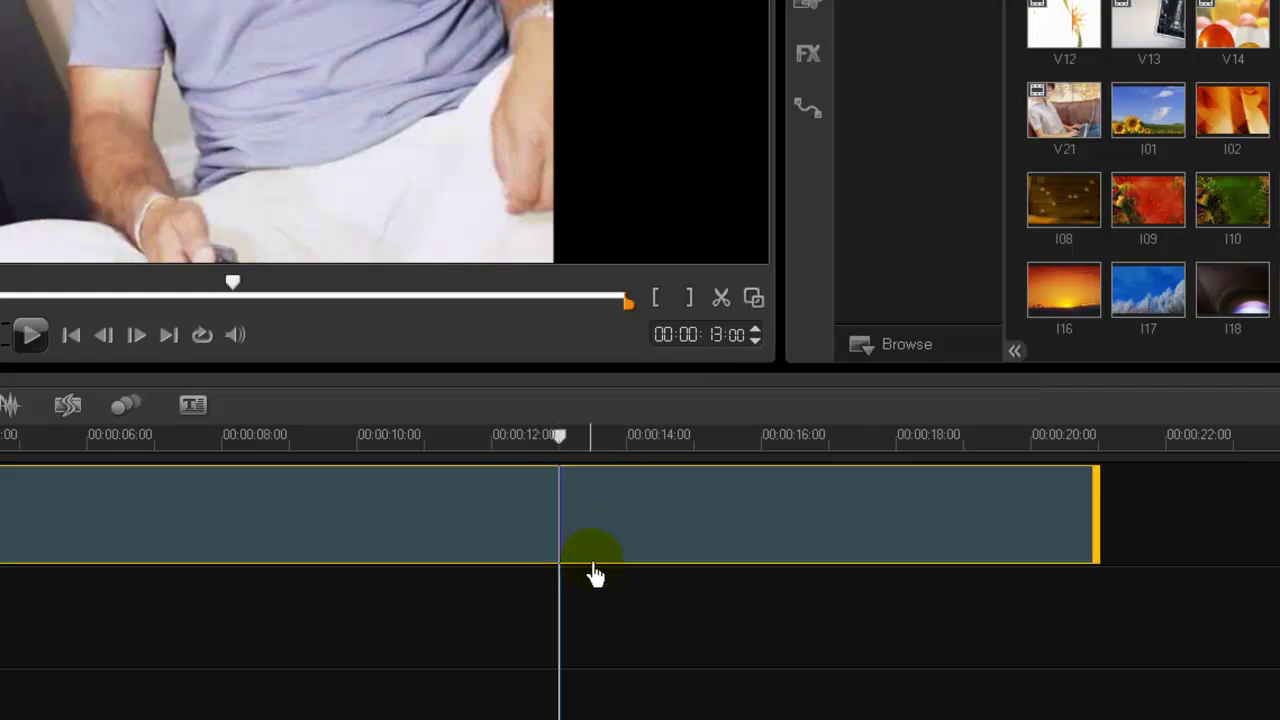
pyautogui.click(721, 300)
# Select the two parts of the split V21 clip in turn to examine where each one begins and ends
pyautogui.click(457, 529)
pyautogui.click(627, 536)
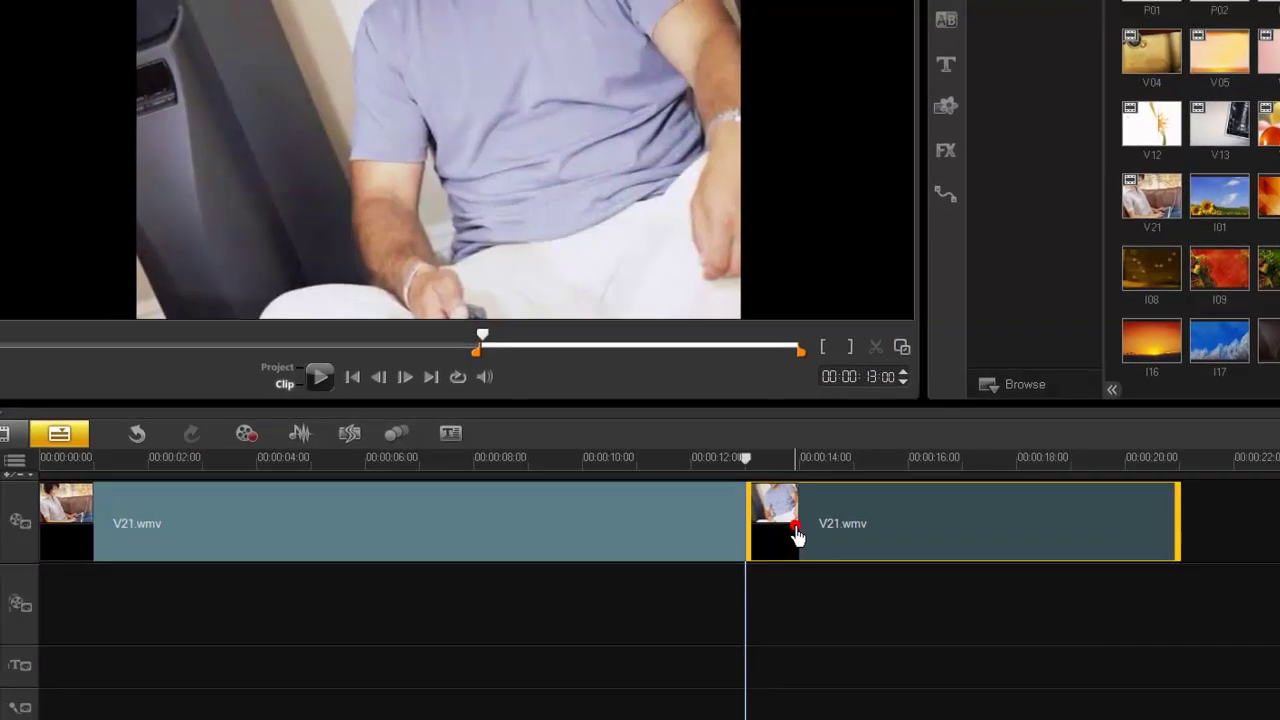
pyautogui.click(666, 514)
pyautogui.click(811, 522)
pyautogui.click(812, 522)
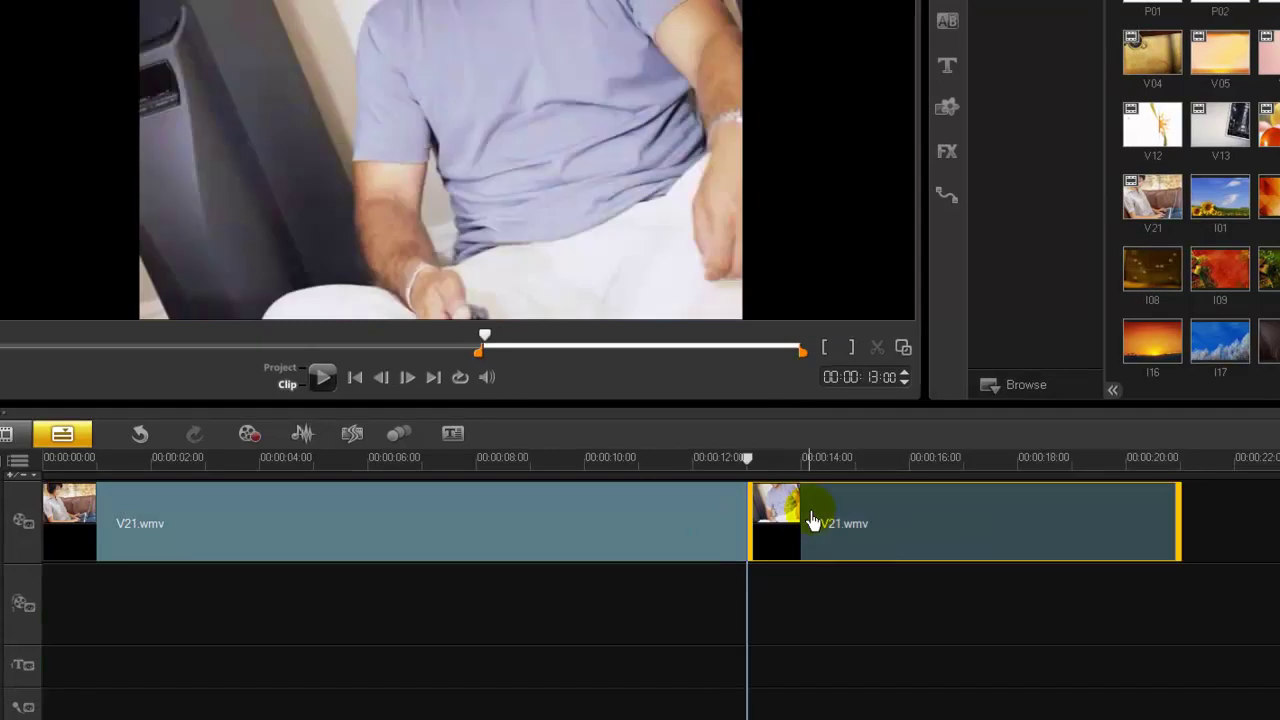
pyautogui.click(680, 514)
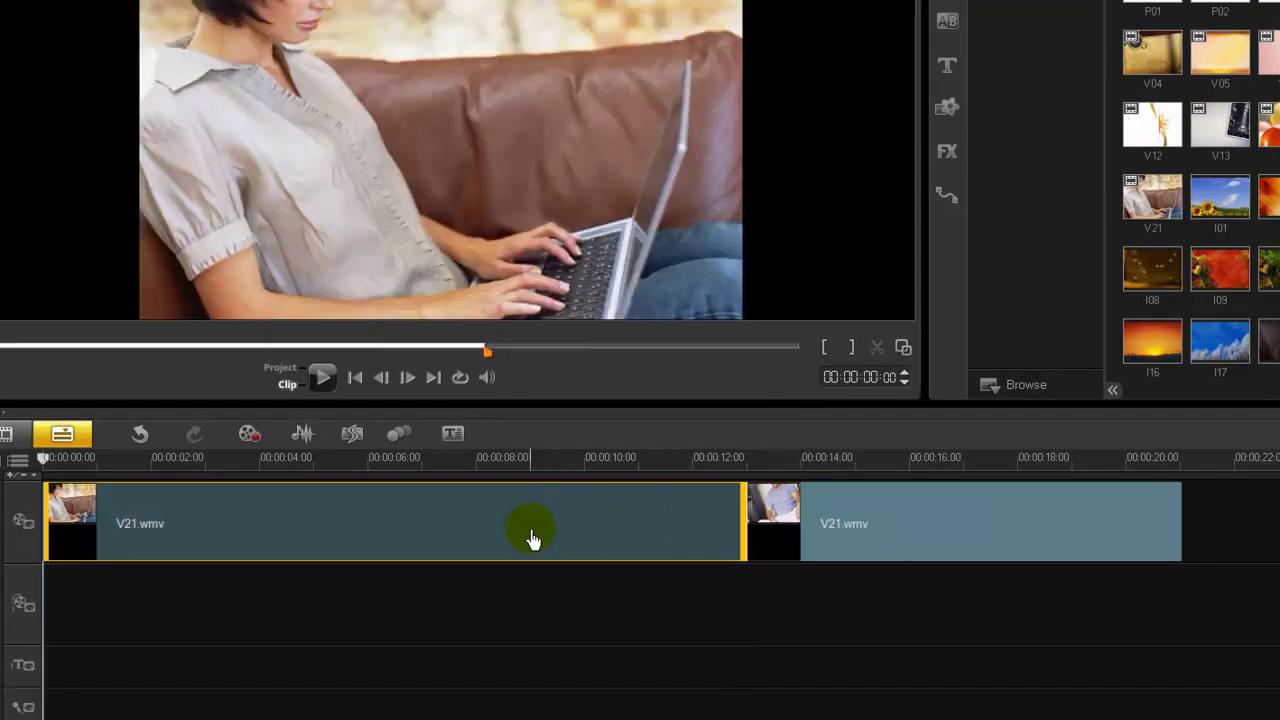
pyautogui.click(776, 538)
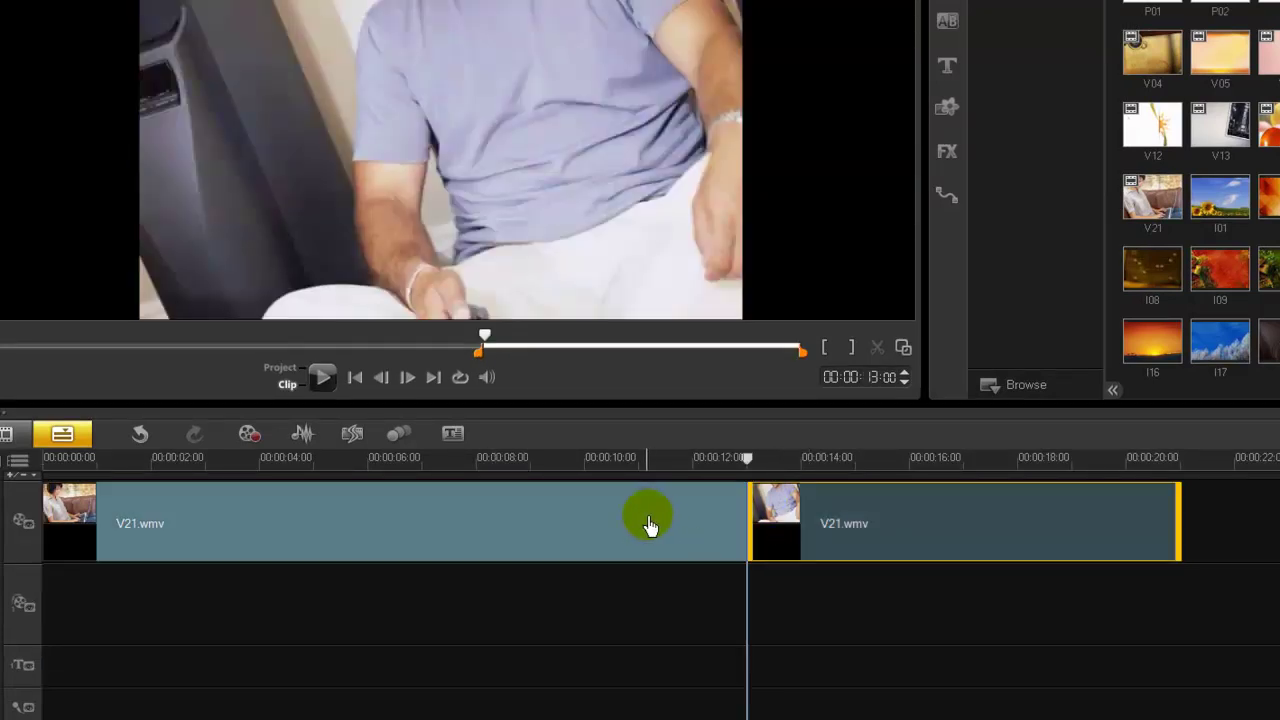
pyautogui.click(603, 537)
# Delete the second part of the split V21 clip from the video track
pyautogui.click(792, 536)
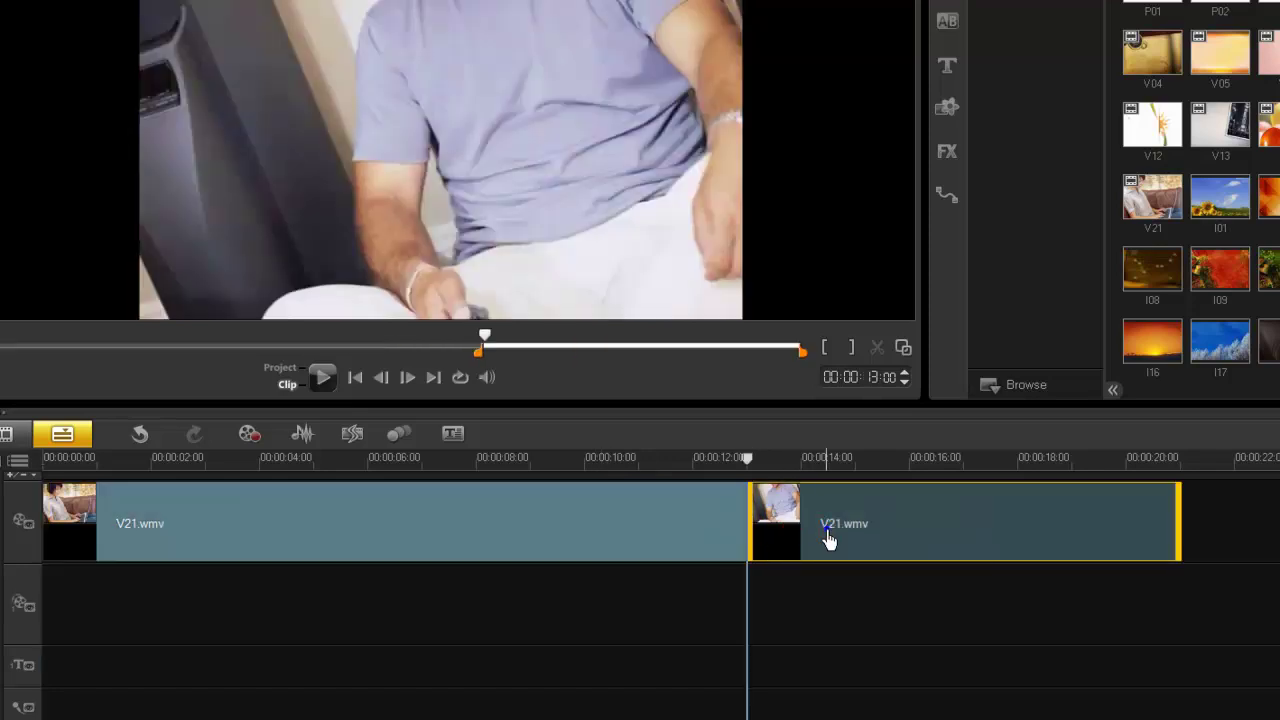
pyautogui.rightClick(827, 538)
pyautogui.click(899, 88)
# Play the project briefly from the beginning to review the remaining part of V21
pyautogui.click(498, 520)
pyautogui.moveTo(285, 462); pyautogui.dragTo(43, 460)
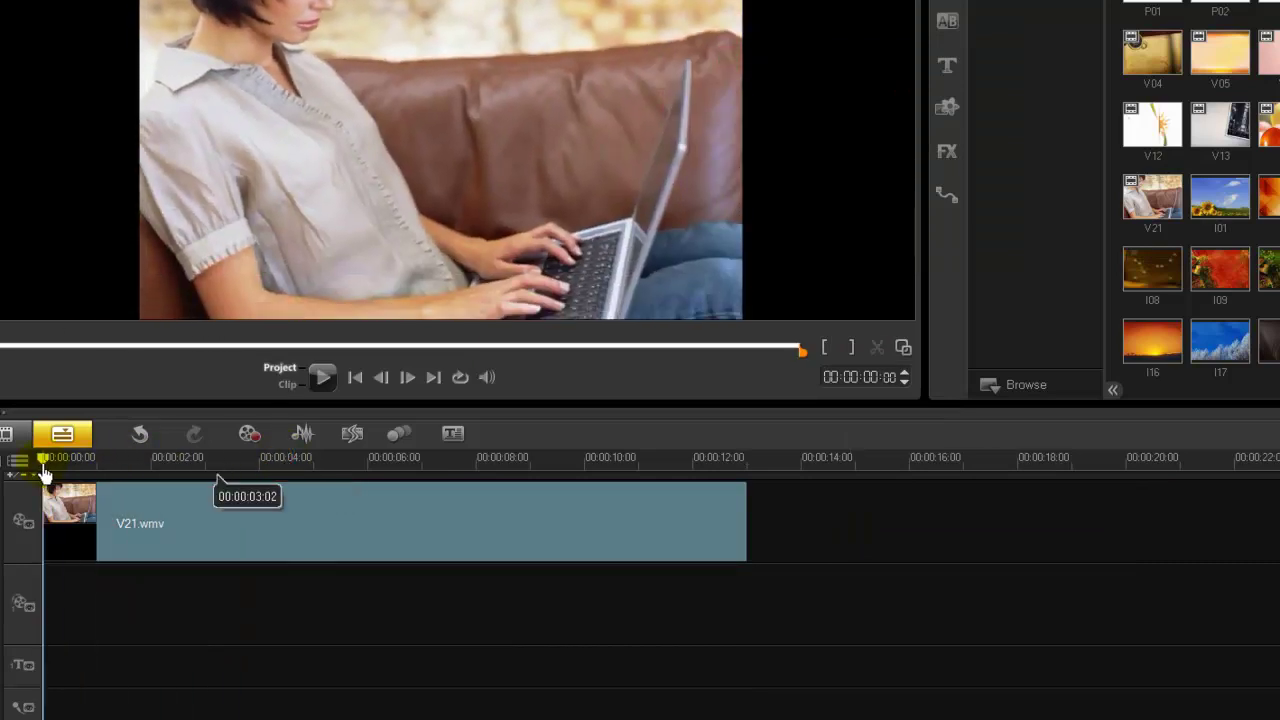
pyautogui.click(323, 380)
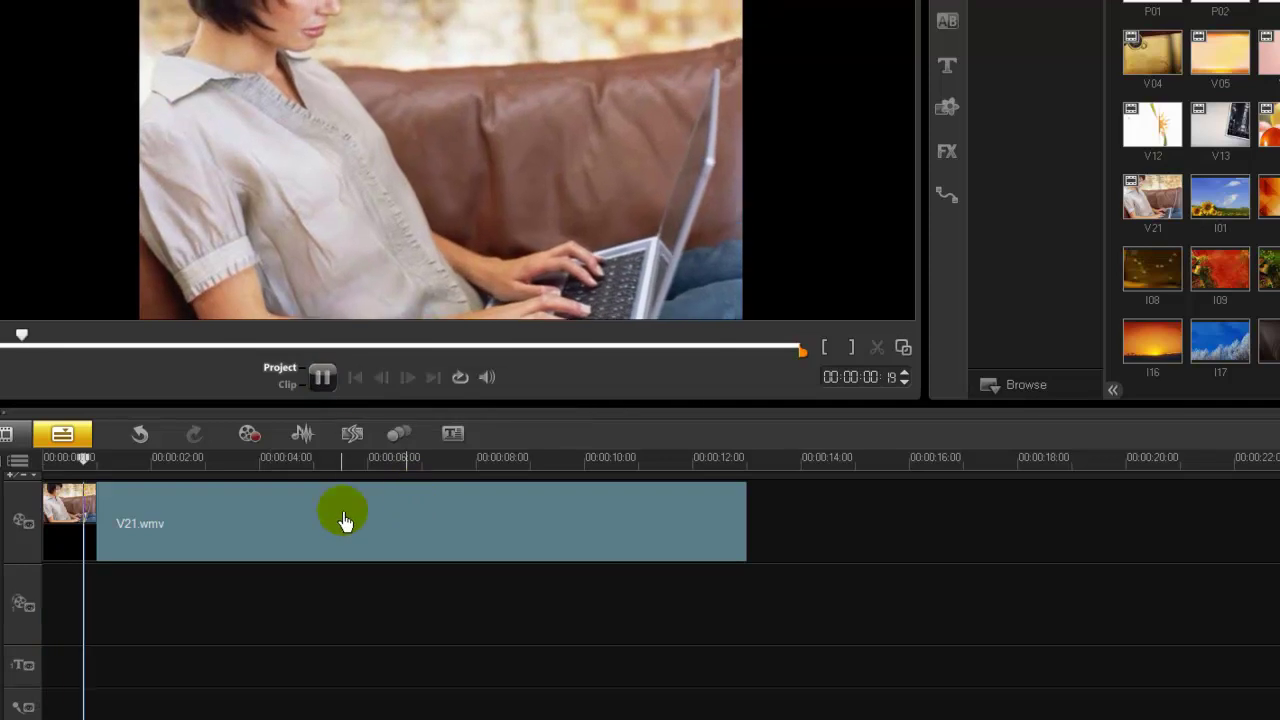
pyautogui.click(415, 545)
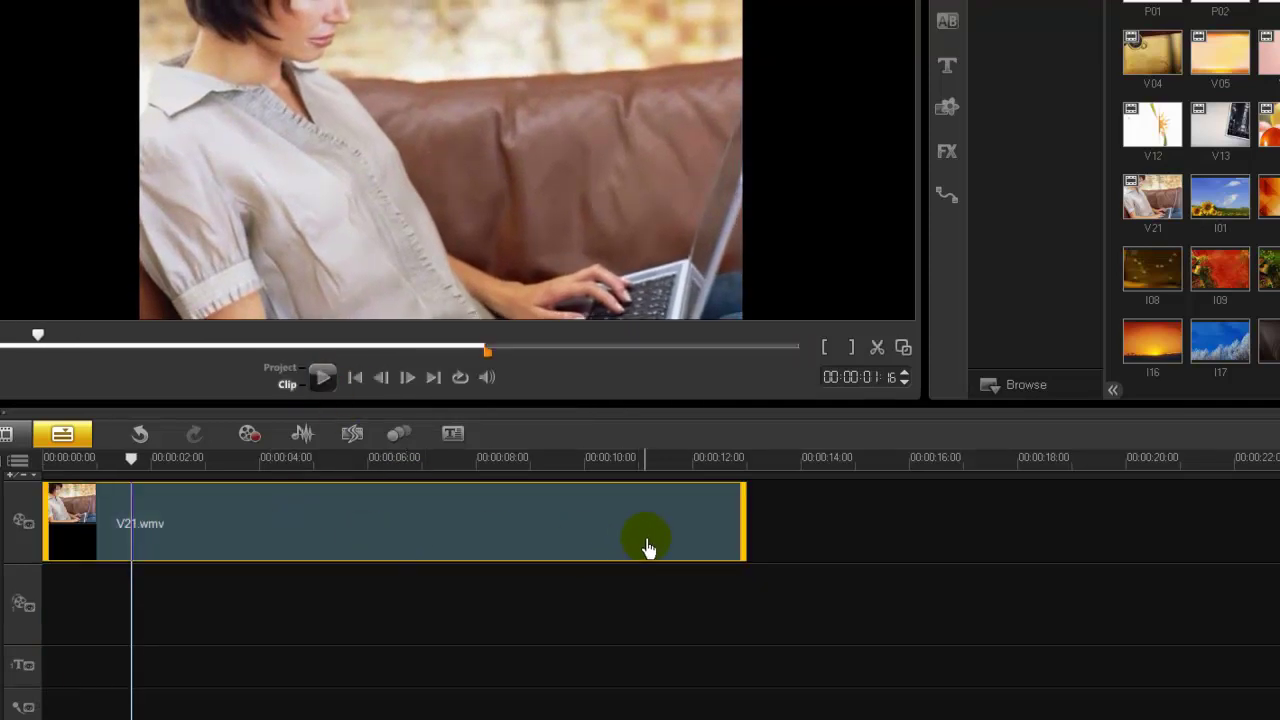
# Trim the end of the V21 clip back to about the 4-second mark and scrub through the shortened clip
pyautogui.moveTo(352, 460); pyautogui.dragTo(268, 489)
pyautogui.click(252, 537)
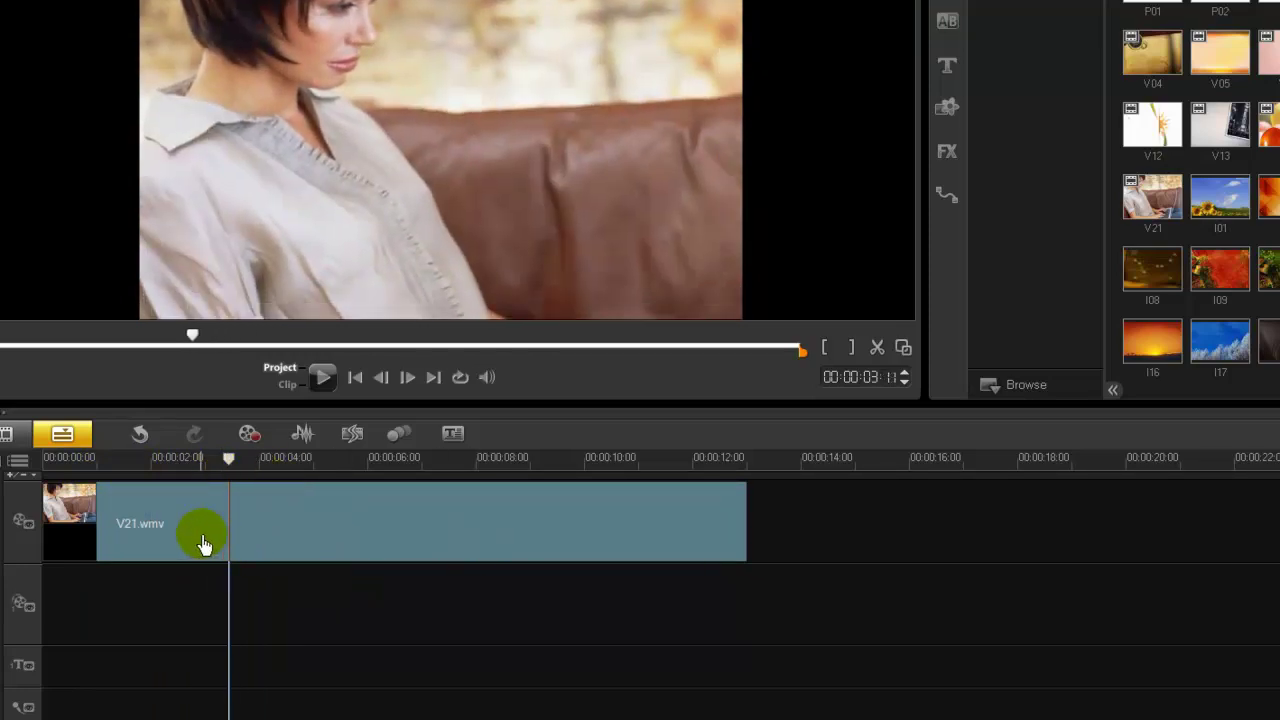
pyautogui.moveTo(229, 460); pyautogui.dragTo(256, 480)
pyautogui.click(254, 531)
pyautogui.click(434, 549)
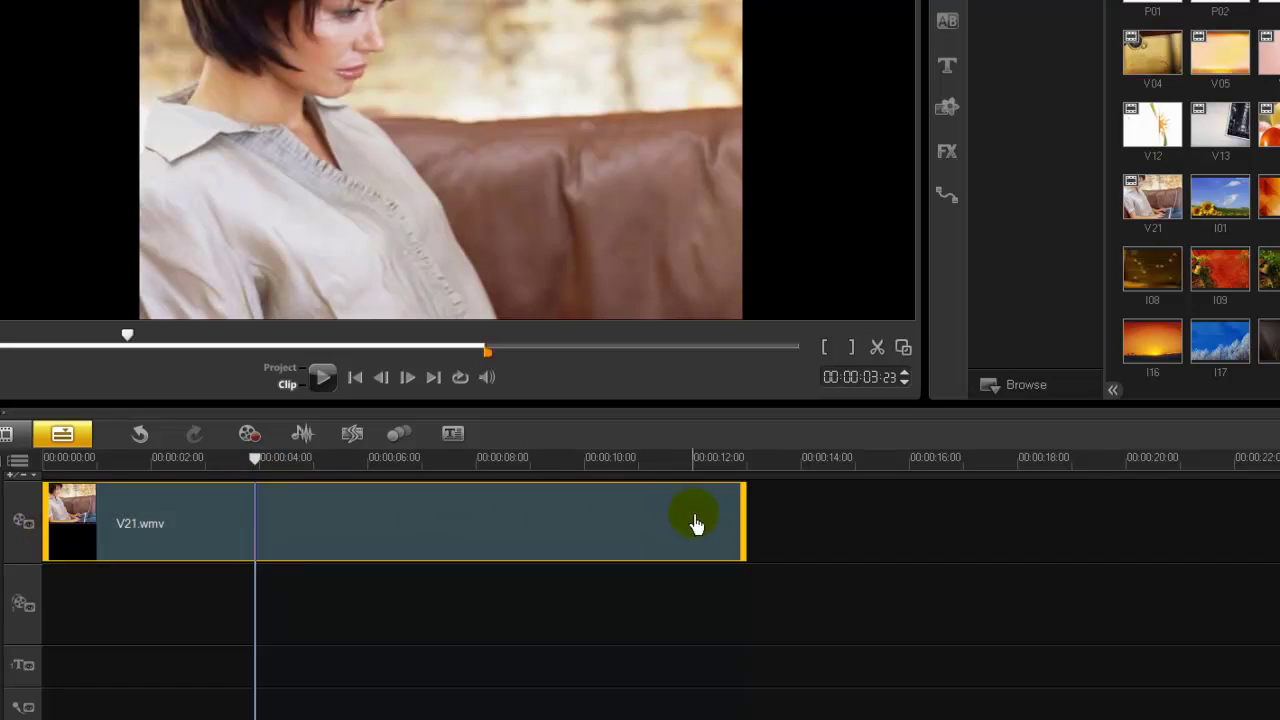
pyautogui.click(733, 538)
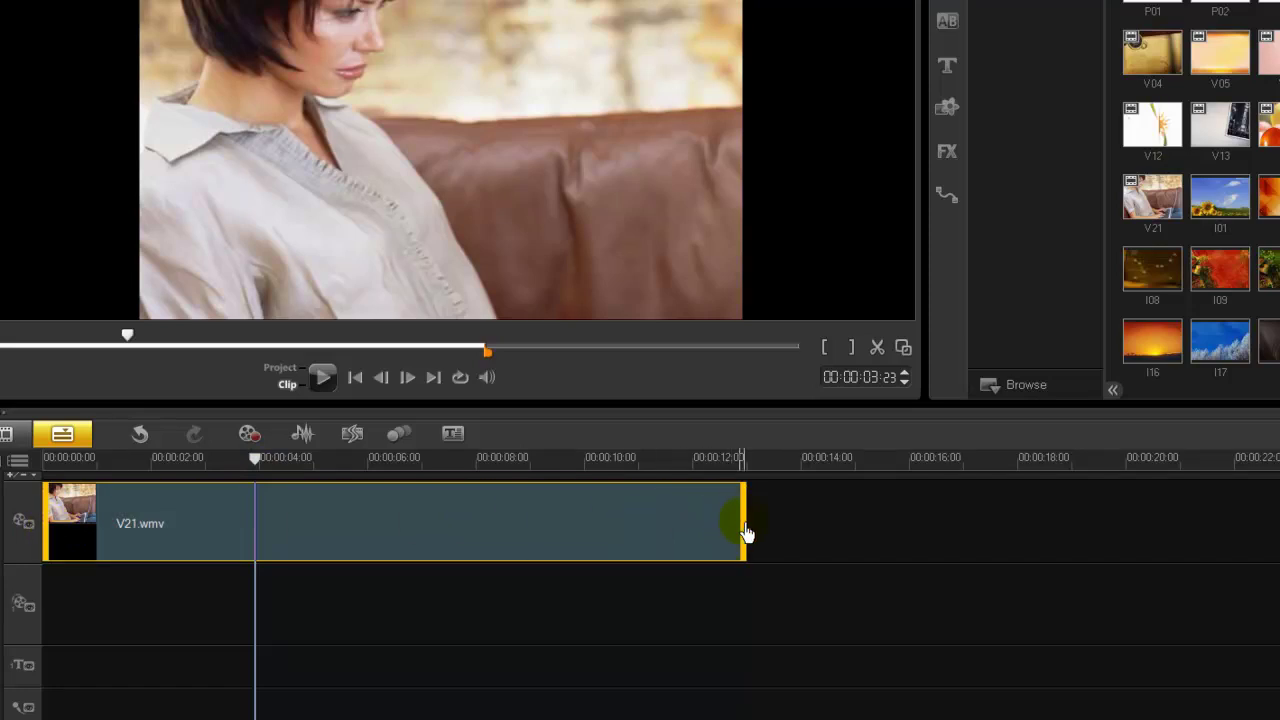
pyautogui.moveTo(745, 530); pyautogui.dragTo(261, 529)
pyautogui.moveTo(175, 470); pyautogui.dragTo(120, 466)
pyautogui.click(131, 523)
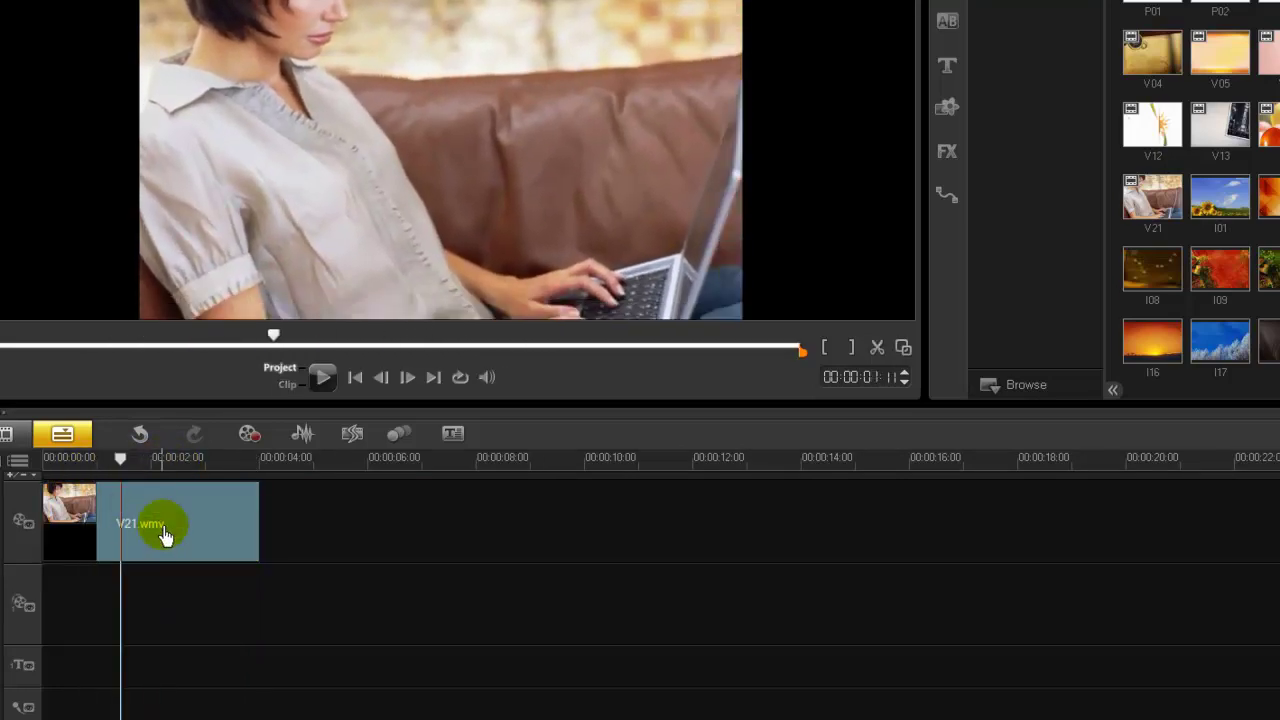
pyautogui.click(214, 528)
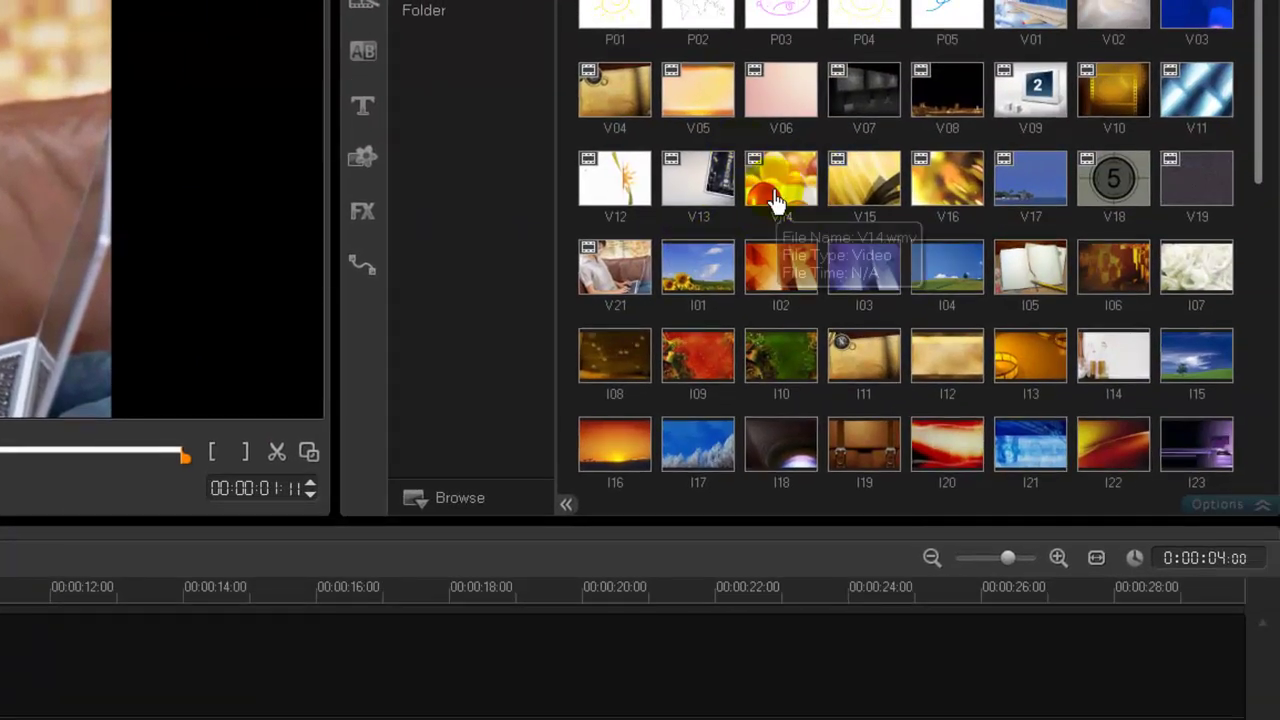
# Add the V14 sample video directly after V21 on the video track and trim its end back to 00:00:11:00
pyautogui.click(773, 200)
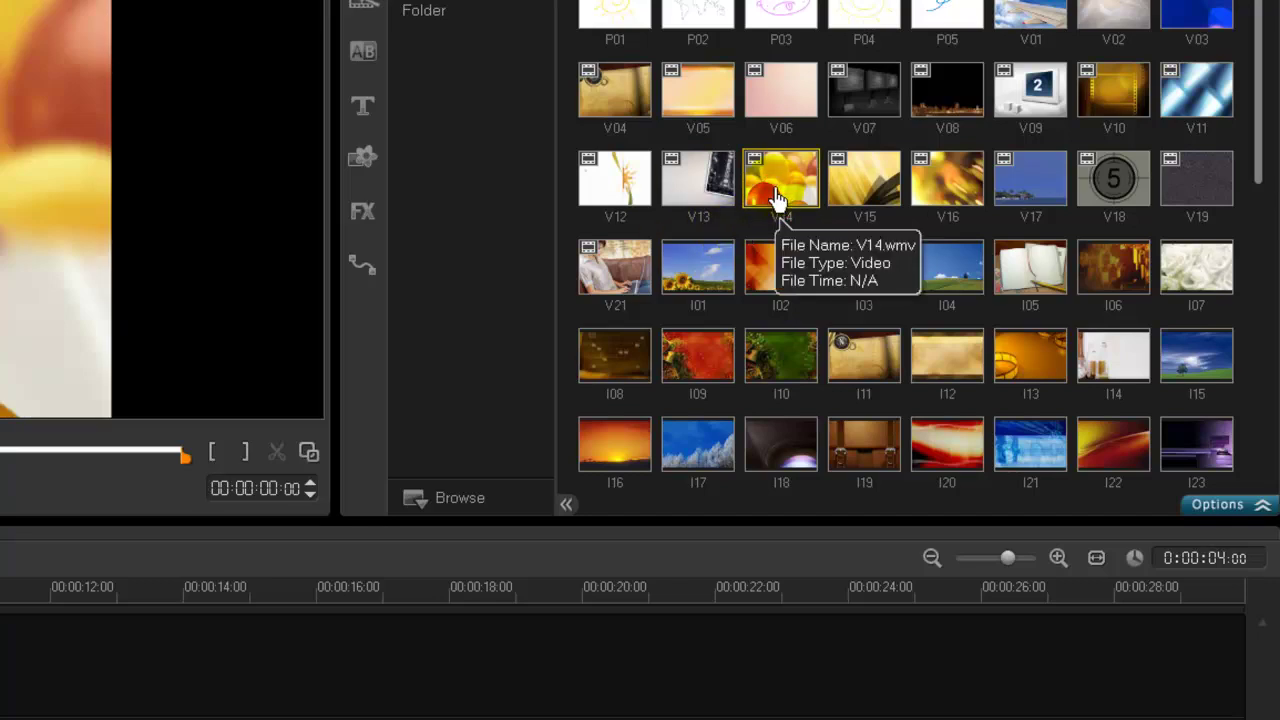
pyautogui.moveTo(776, 188); pyautogui.dragTo(0, 647)
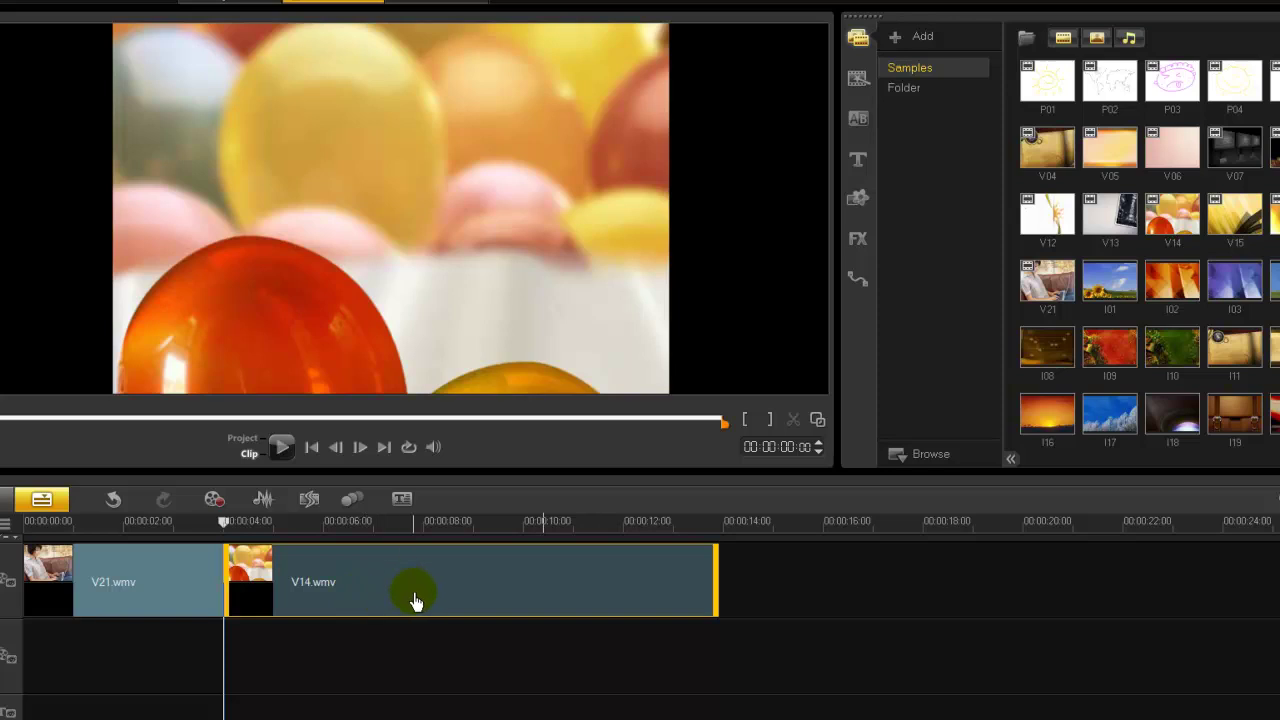
pyautogui.moveTo(226, 528); pyautogui.dragTo(548, 548)
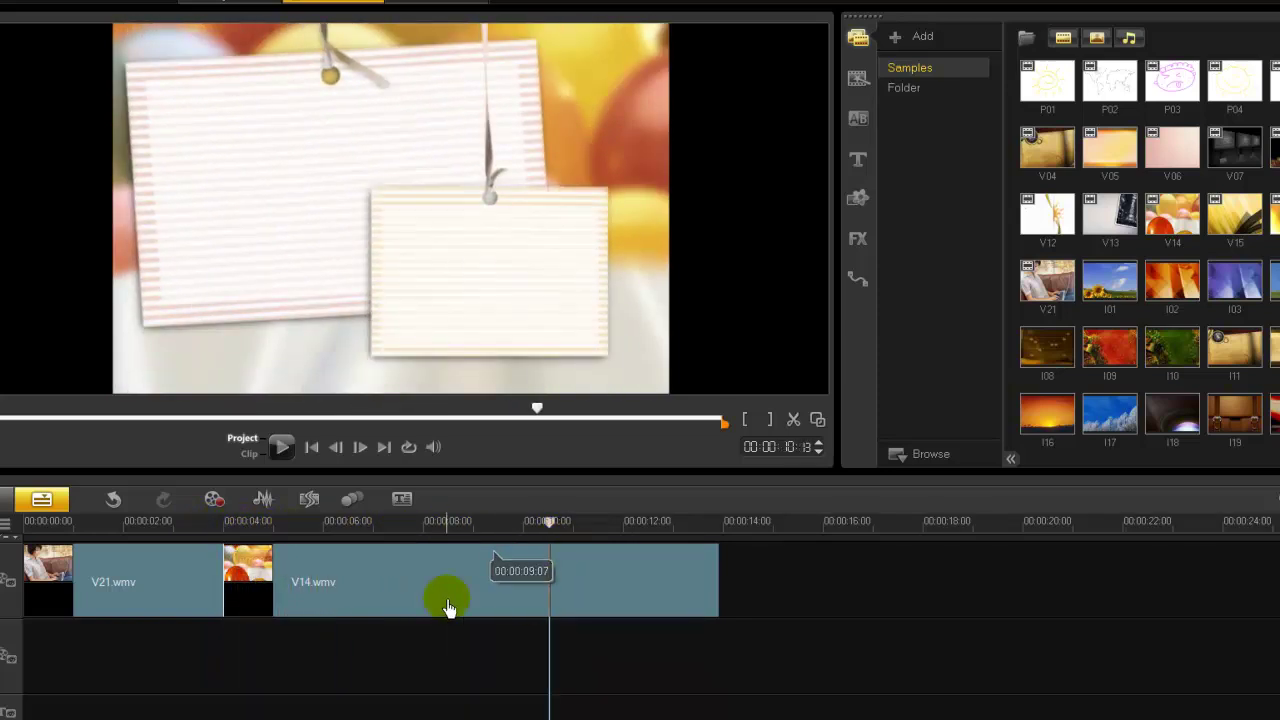
pyautogui.click(535, 530)
pyautogui.moveTo(535, 530)
pyautogui.mouseDown()
pyautogui.moveTo(514, 526)
pyautogui.moveTo(575, 528)
pyautogui.mouseUp()
pyautogui.click(572, 593)
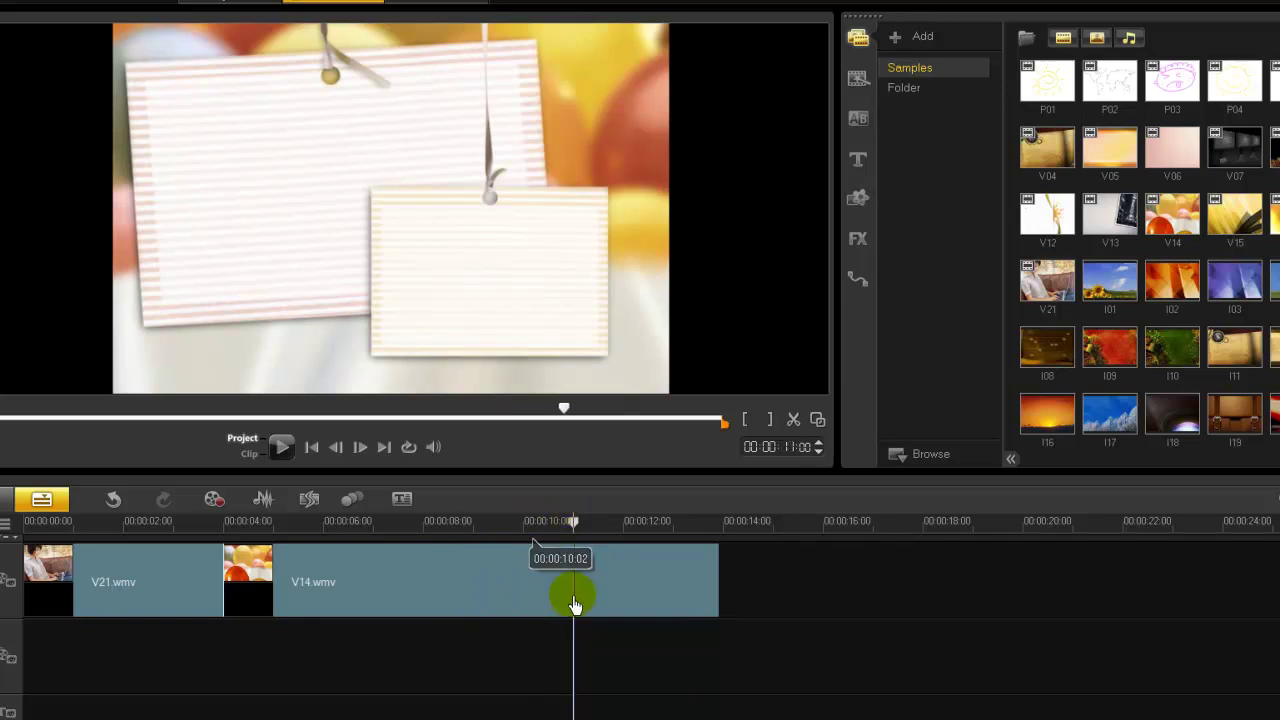
pyautogui.moveTo(720, 594); pyautogui.dragTo(574, 591)
# Delete both the V14 and V21 clips from the video track
pyautogui.click(186, 588)
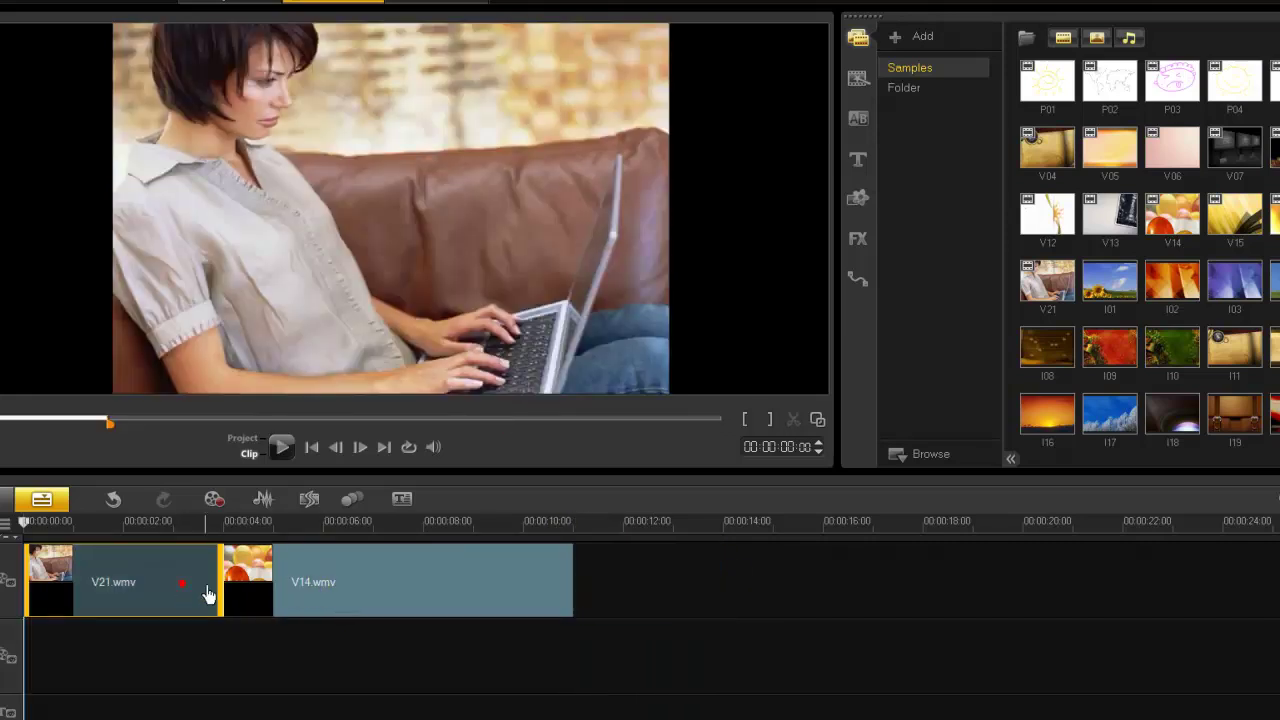
pyautogui.moveTo(199, 535)
pyautogui.mouseDown()
pyautogui.moveTo(171, 529)
pyautogui.moveTo(206, 529)
pyautogui.moveTo(187, 540)
pyautogui.mouseUp()
pyautogui.moveTo(141, 578); pyautogui.dragTo(163, 580)
pyautogui.click(292, 604)
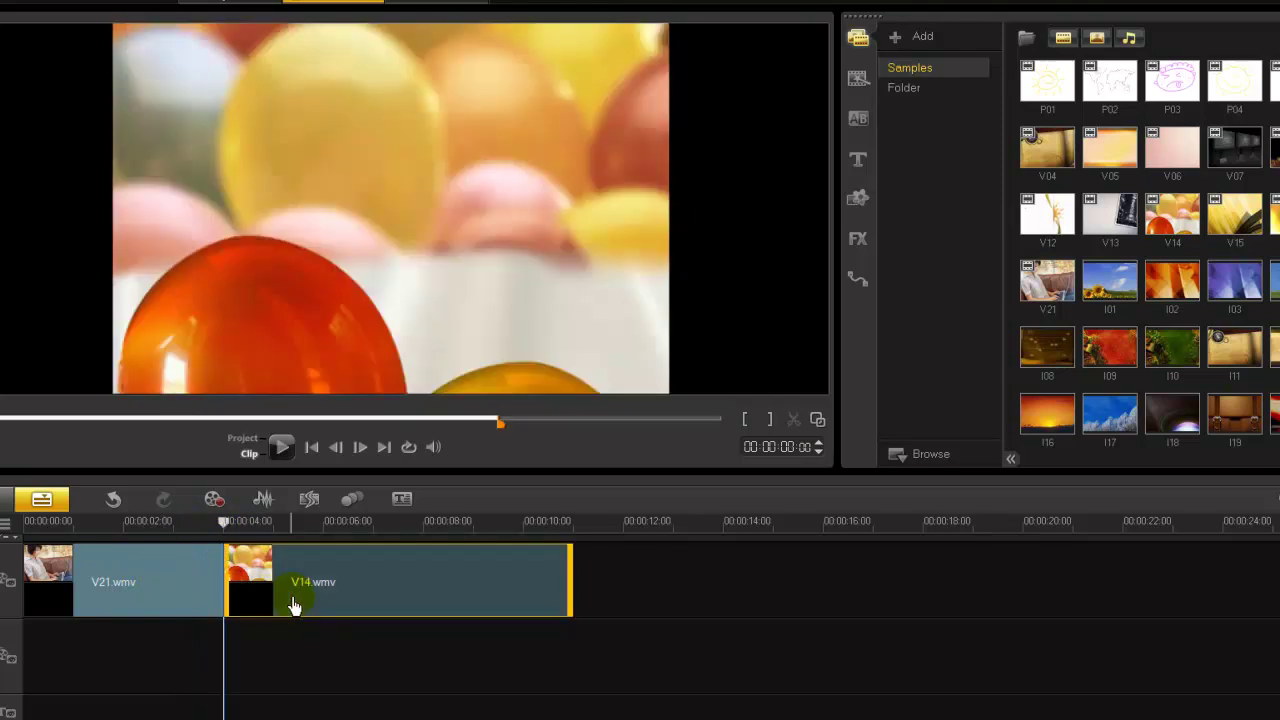
pyautogui.press('Delete')
pyautogui.click(180, 603)
pyautogui.press('Delete')
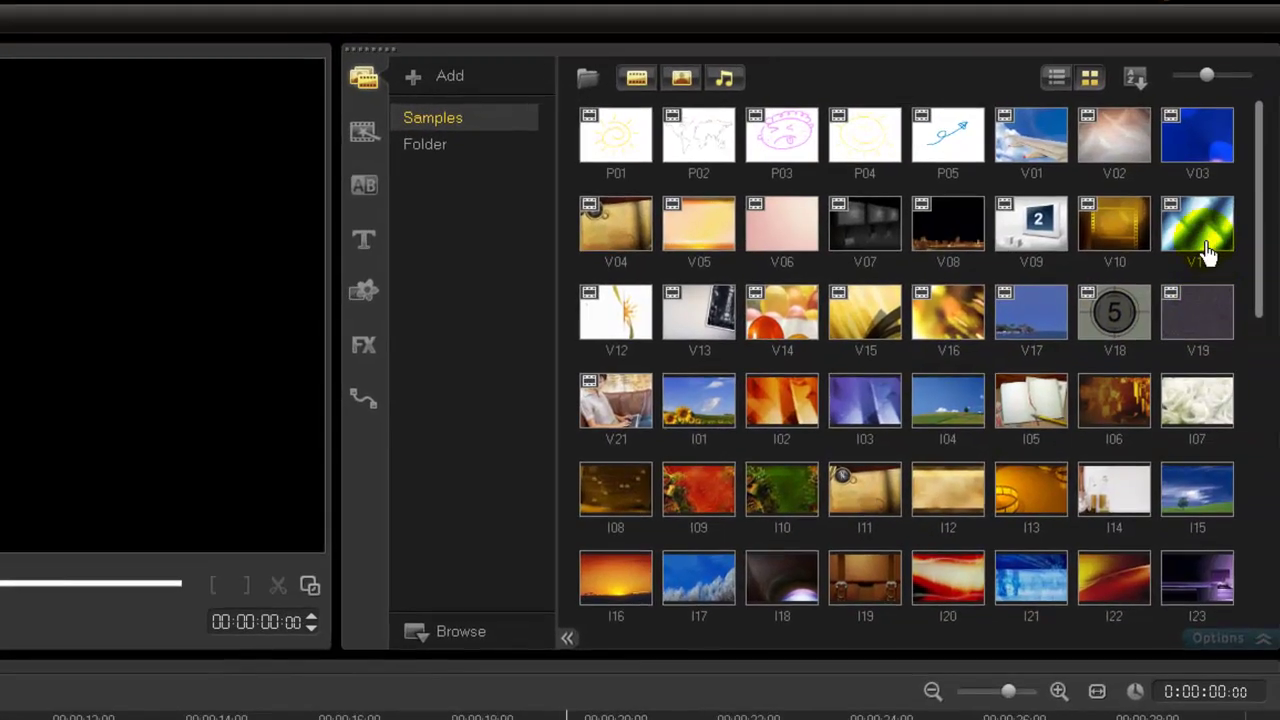
# Insert the V11 sample video at the start of the video track and move the playhead to about 00:00:02:06
pyautogui.click(1203, 250)
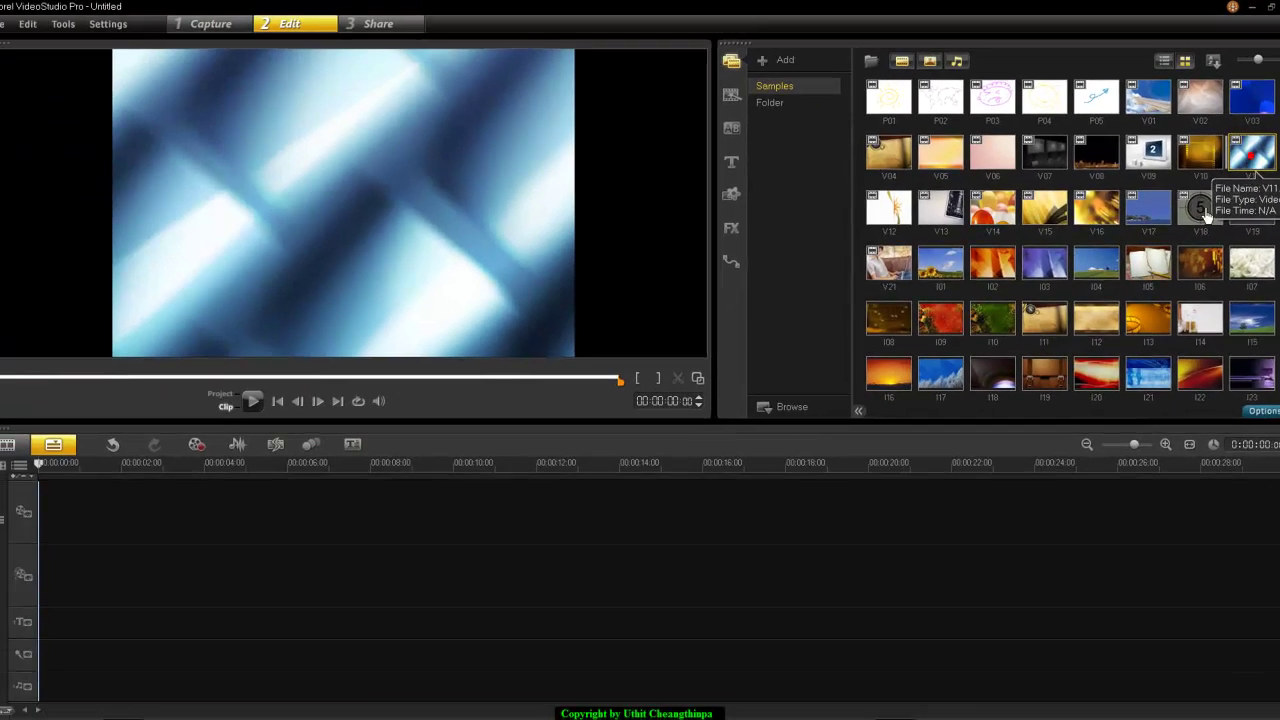
pyautogui.moveTo(1228, 197); pyautogui.dragTo(25, 649)
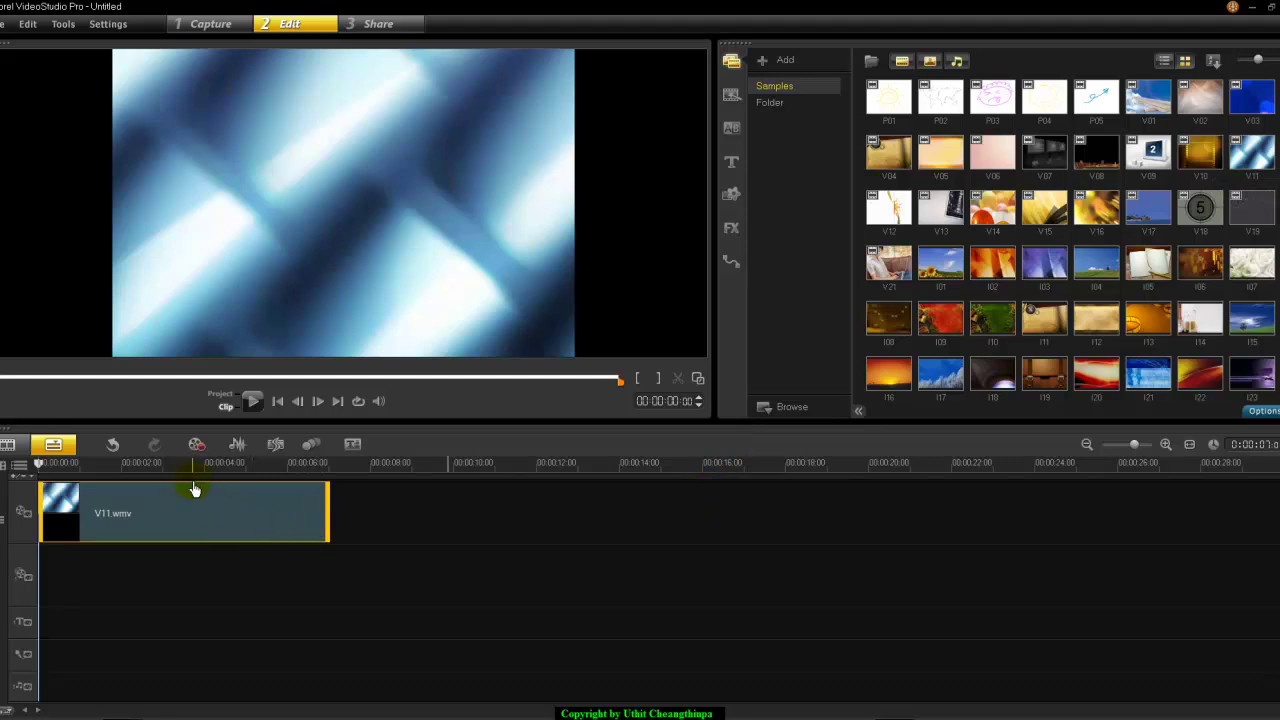
pyautogui.moveTo(193, 464); pyautogui.dragTo(131, 460)
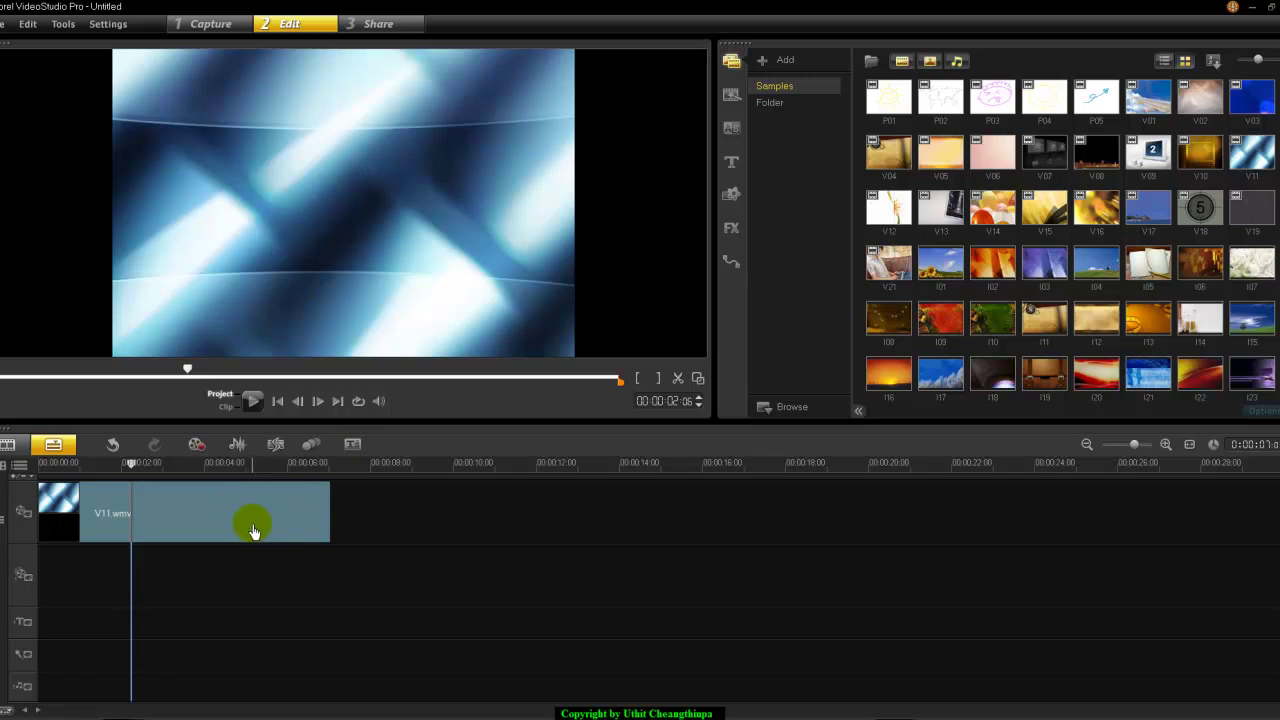
# Try zooming the timeline out and in on the V11 clip, and fit the whole project to the timeline width
pyautogui.click(215, 517)
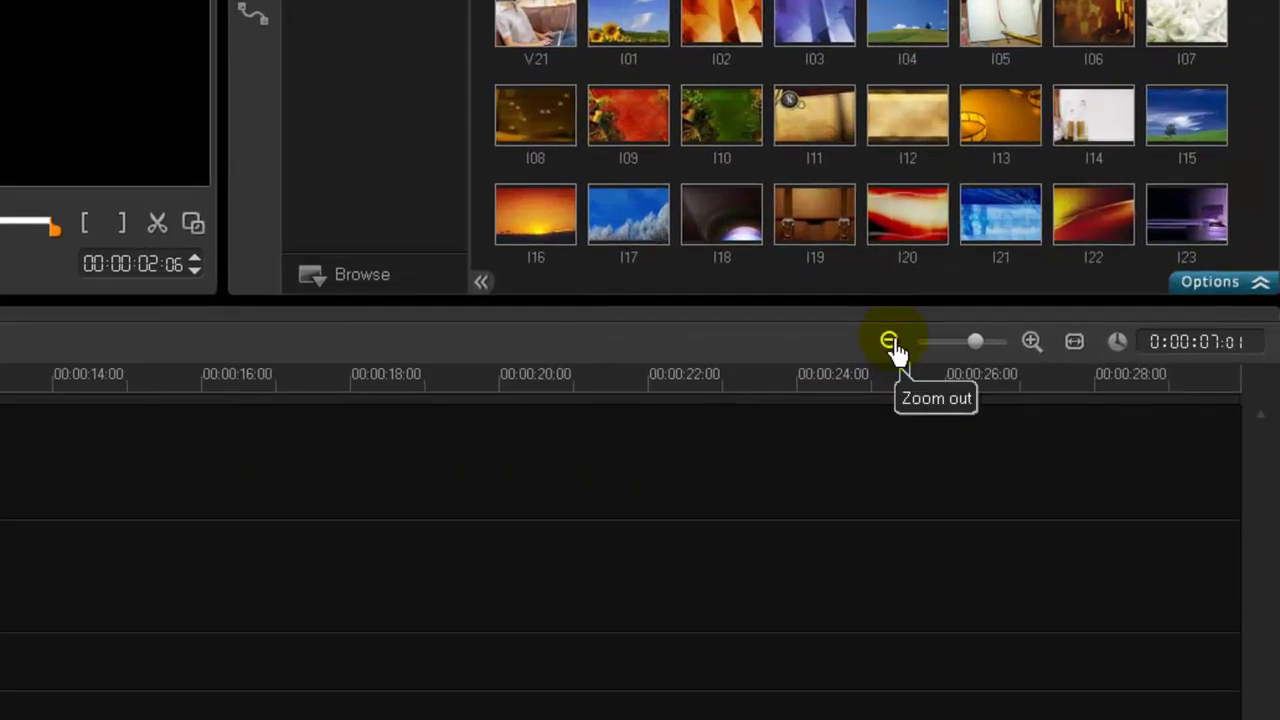
pyautogui.click(889, 342)
pyautogui.click(1031, 342)
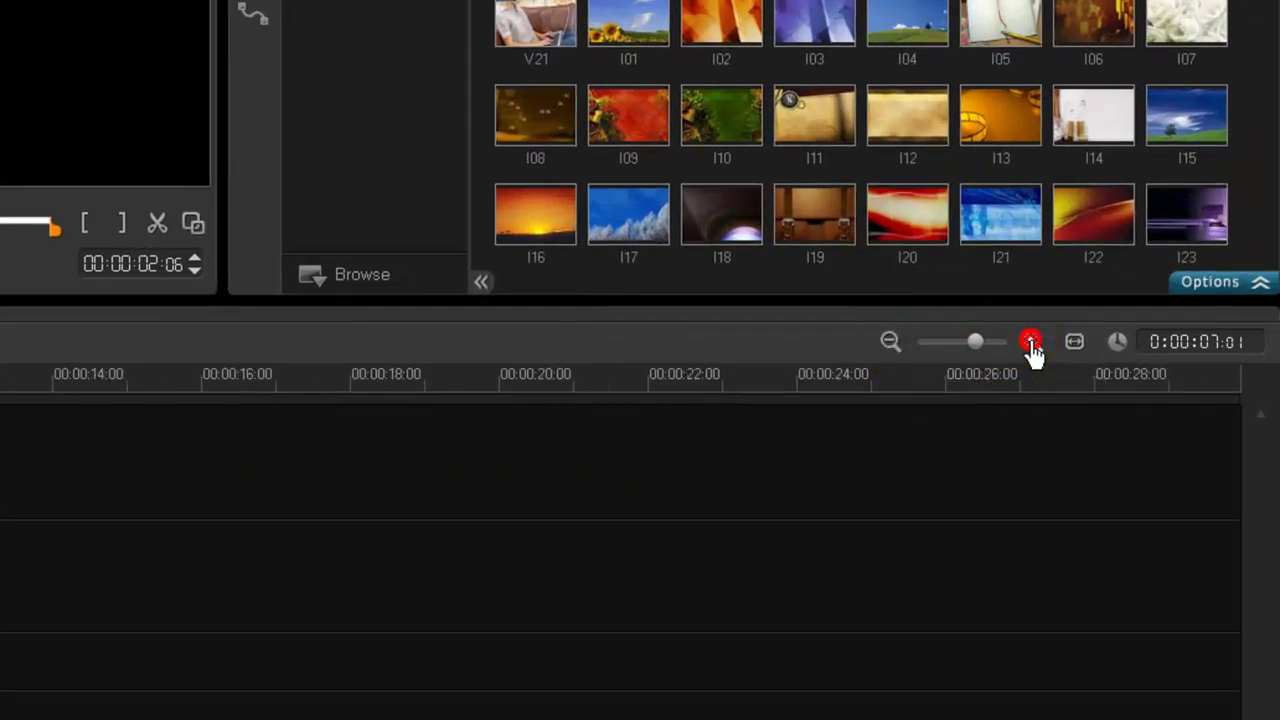
pyautogui.click(1031, 342)
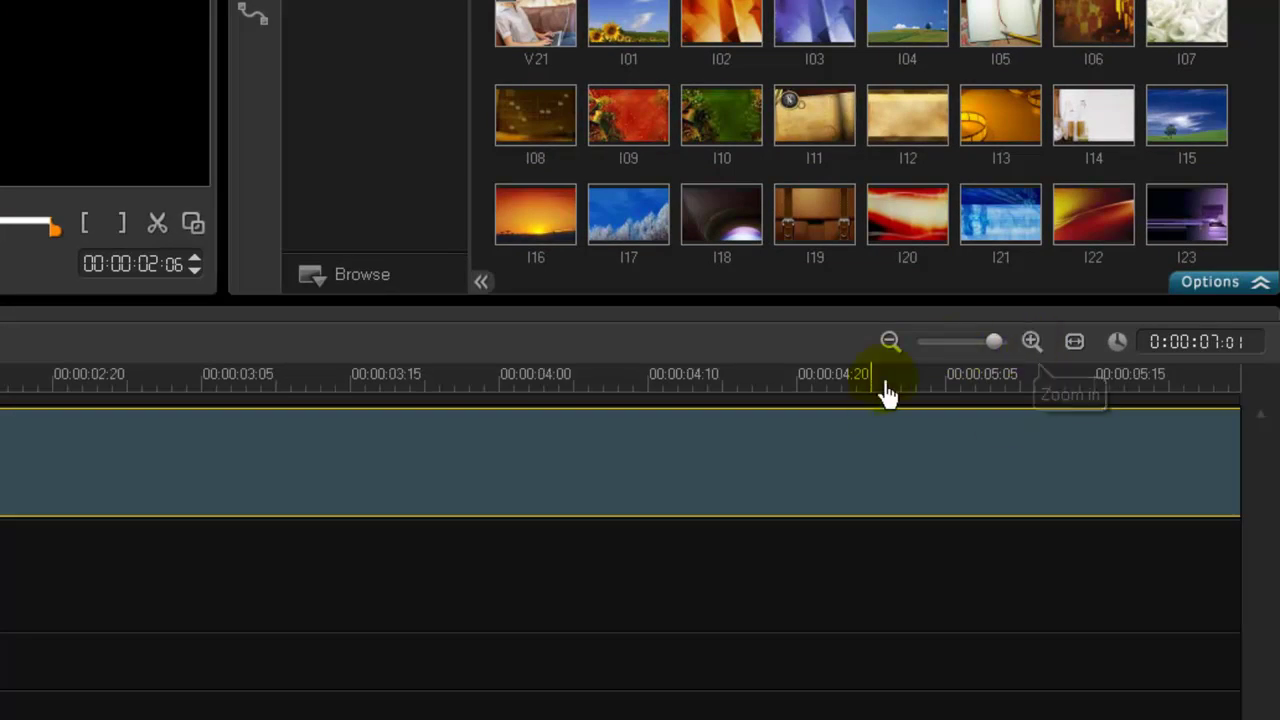
pyautogui.click(1075, 345)
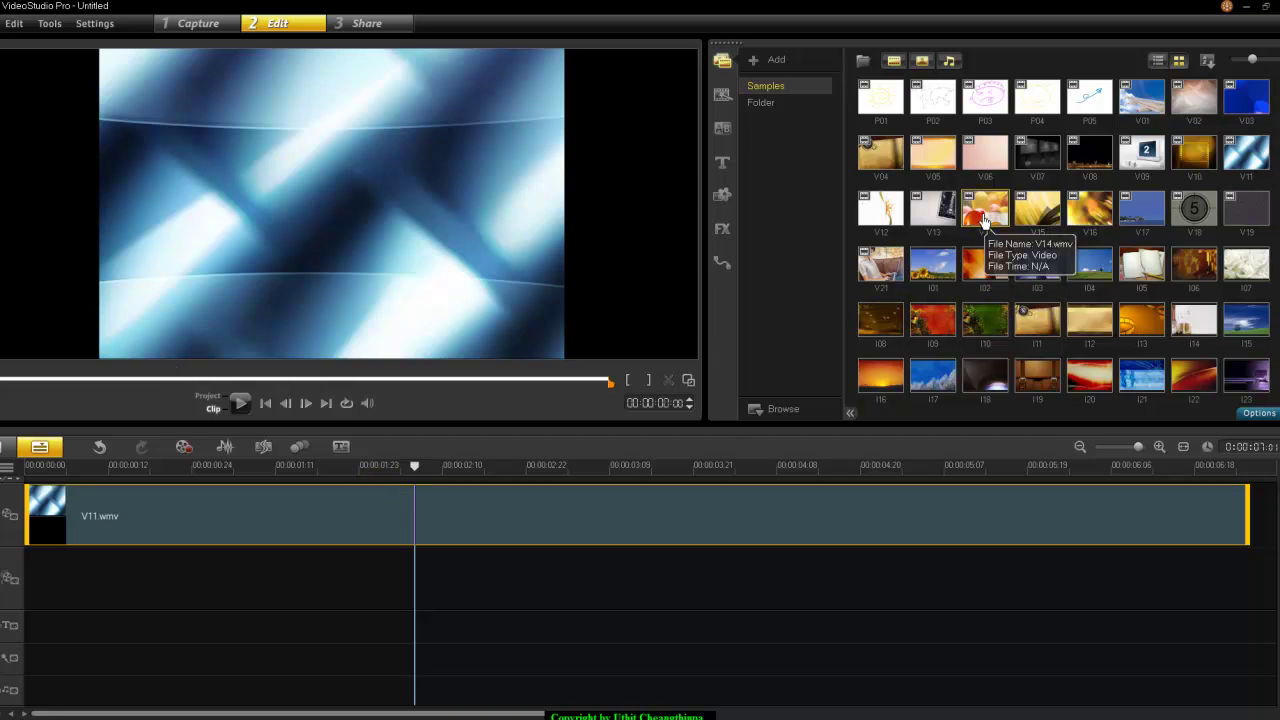
# Add the V14 sample video at the start of the overlay track and trim its end to match the V11 clip
pyautogui.click(985, 210)
pyautogui.moveTo(883, 326); pyautogui.dragTo(349, 571)
pyautogui.click(1000, 577)
pyautogui.moveTo(855, 580); pyautogui.dragTo(403, 560)
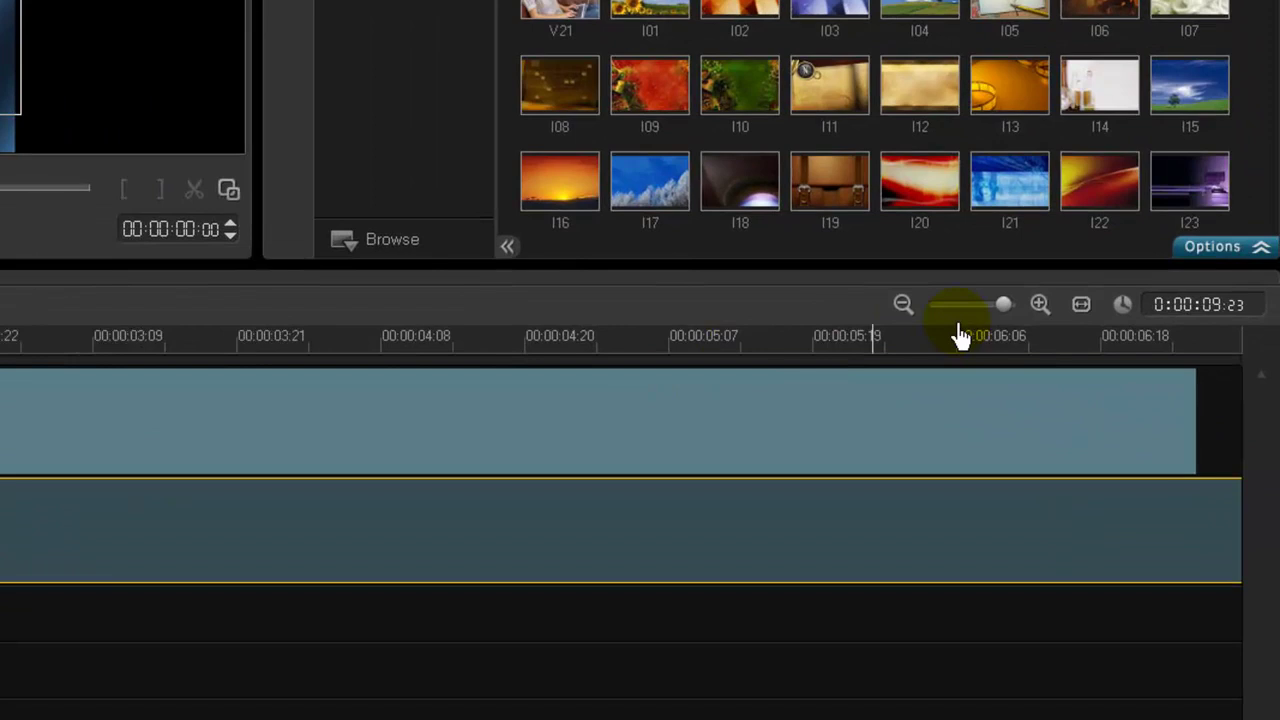
pyautogui.click(903, 305)
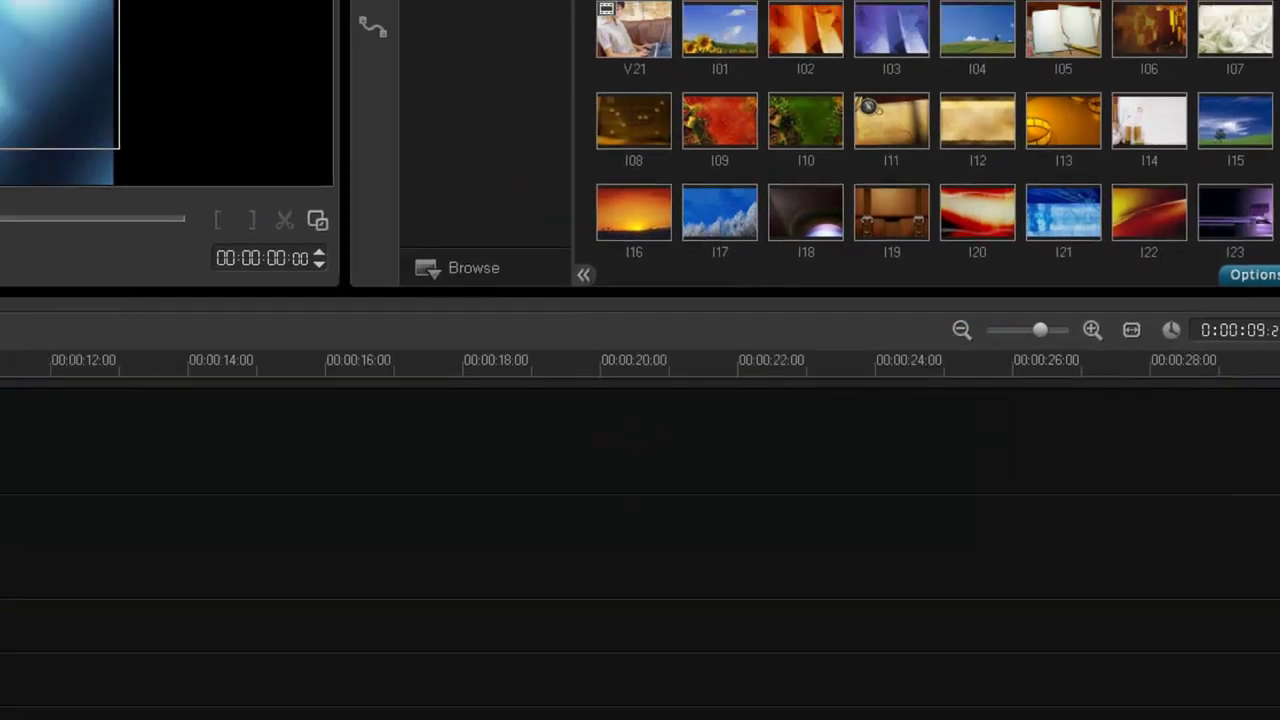
pyautogui.moveTo(350, 655); pyautogui.dragTo(420, 657)
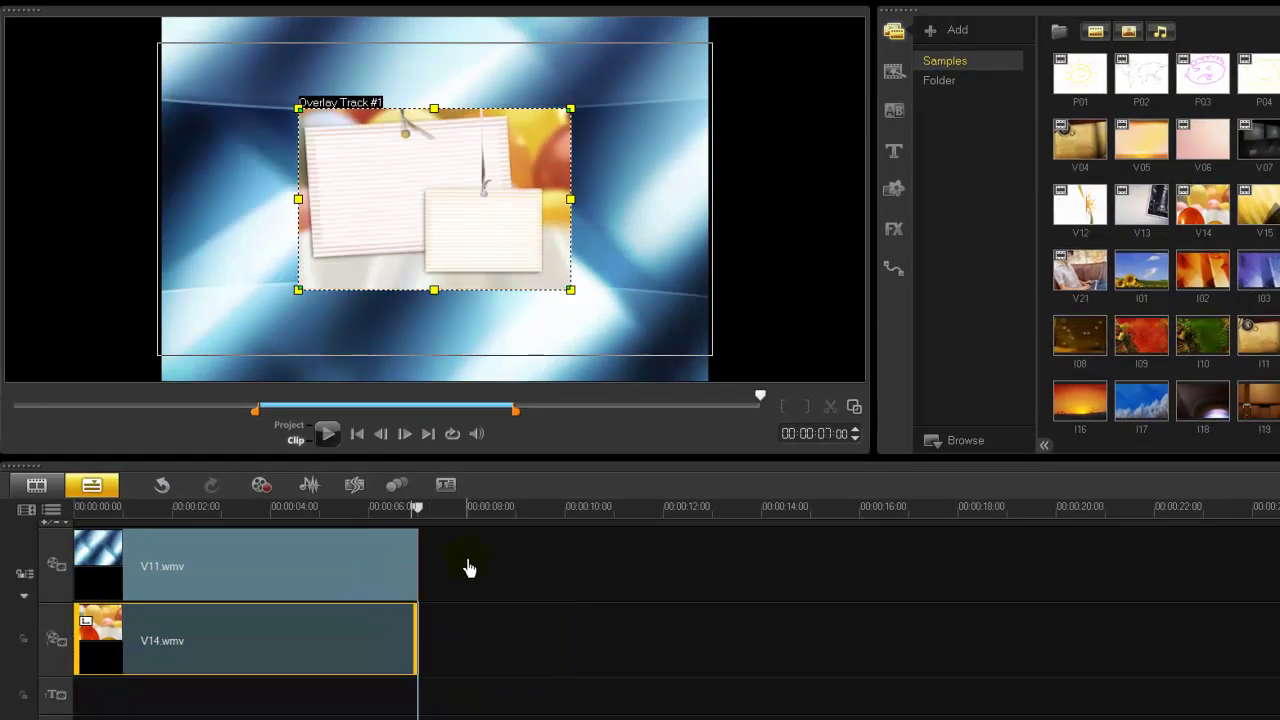
pyautogui.moveTo(305, 527); pyautogui.dragTo(225, 537)
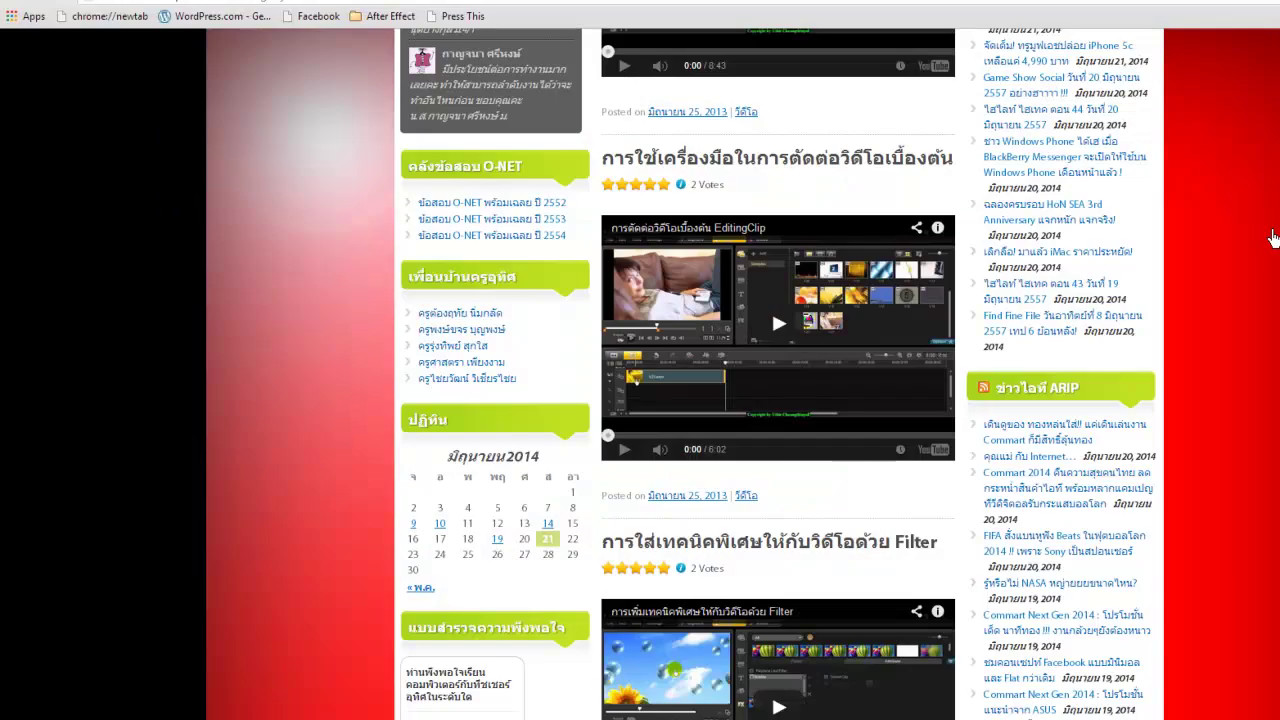
pyautogui.scroll(2, 1275, 237)
pyautogui.scroll(2, 1275, 237)
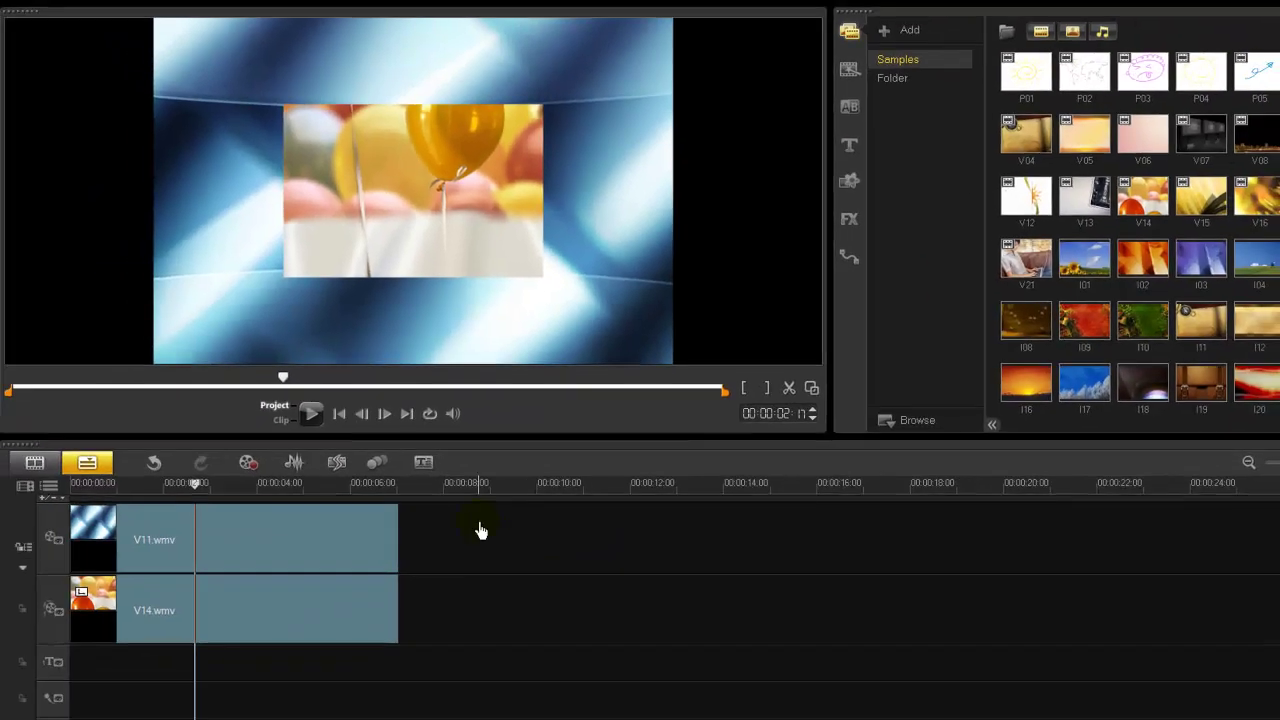
# Scrub the project to 00:00:04:08 to check the V14 overlay playing over V11
pyautogui.moveTo(230, 484); pyautogui.dragTo(203, 495)
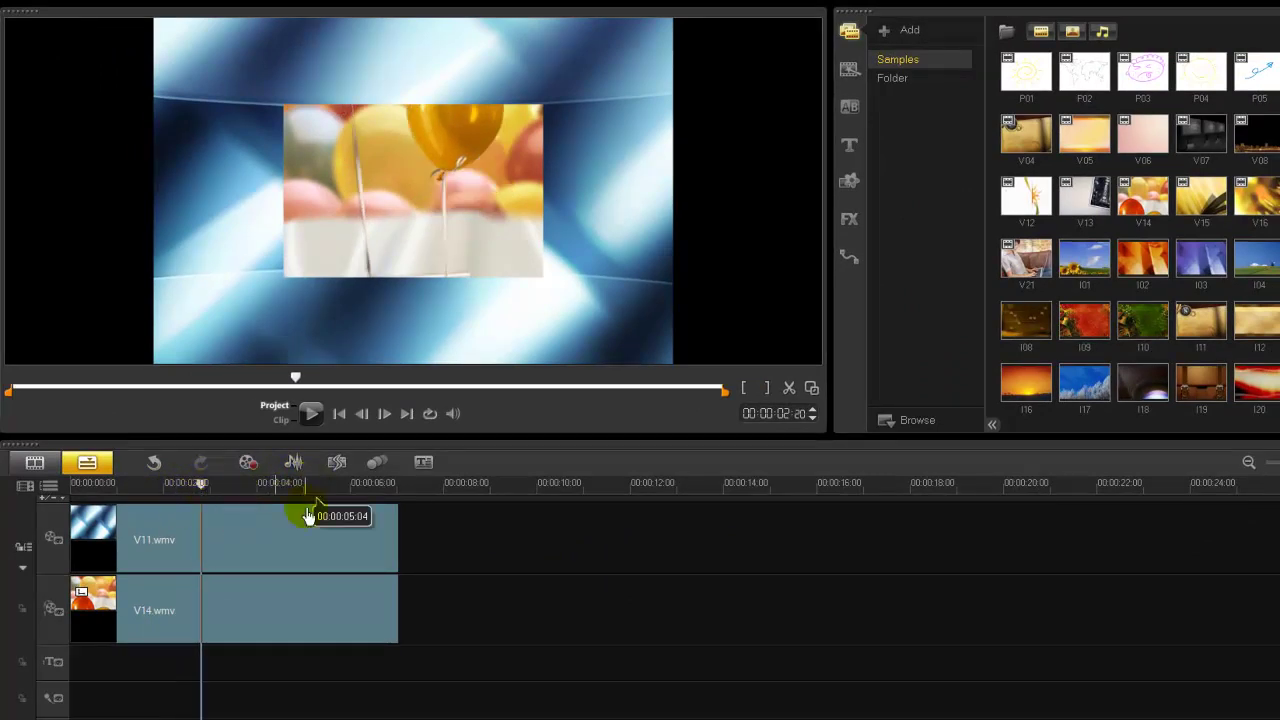
pyautogui.click(283, 488)
pyautogui.moveTo(283, 495); pyautogui.dragTo(272, 492)
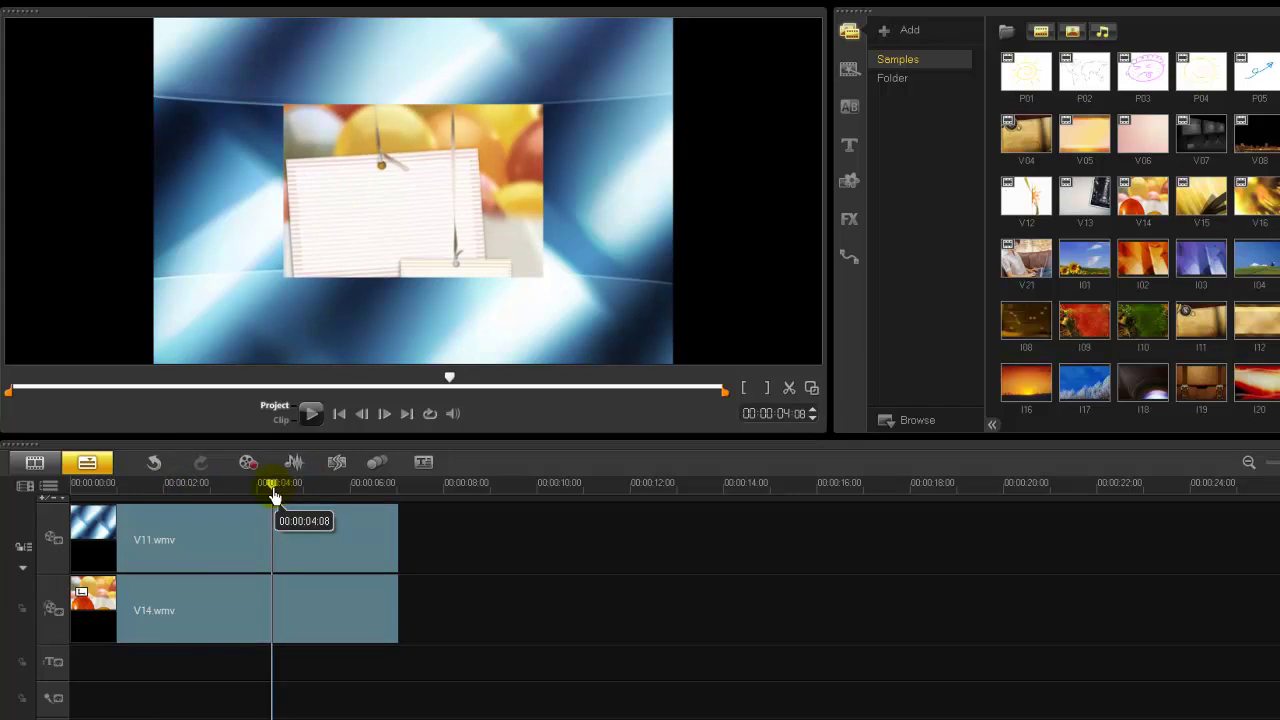
# Shrink the V14 overlay in the preview and anchor it at the center of the frame
pyautogui.click(328, 553)
pyautogui.click(289, 612)
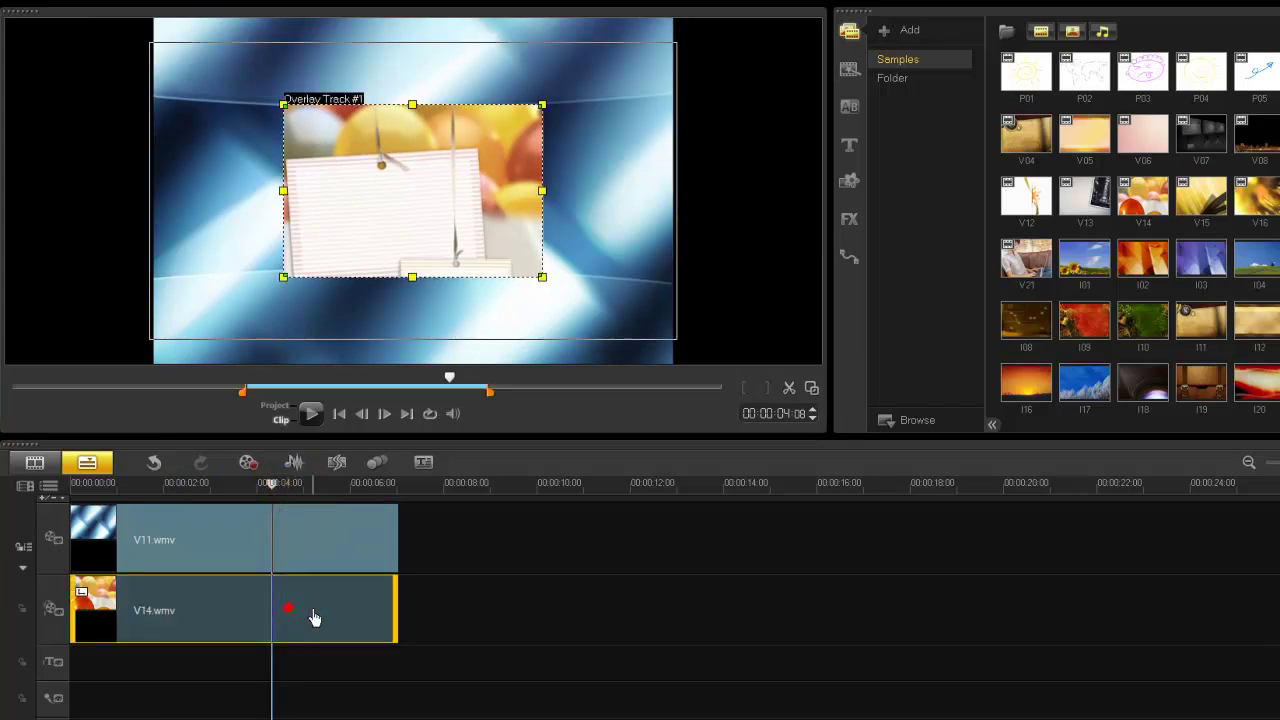
pyautogui.moveTo(541, 277); pyautogui.dragTo(466, 229)
pyautogui.moveTo(418, 159); pyautogui.dragTo(431, 180)
pyautogui.rightClick(403, 176)
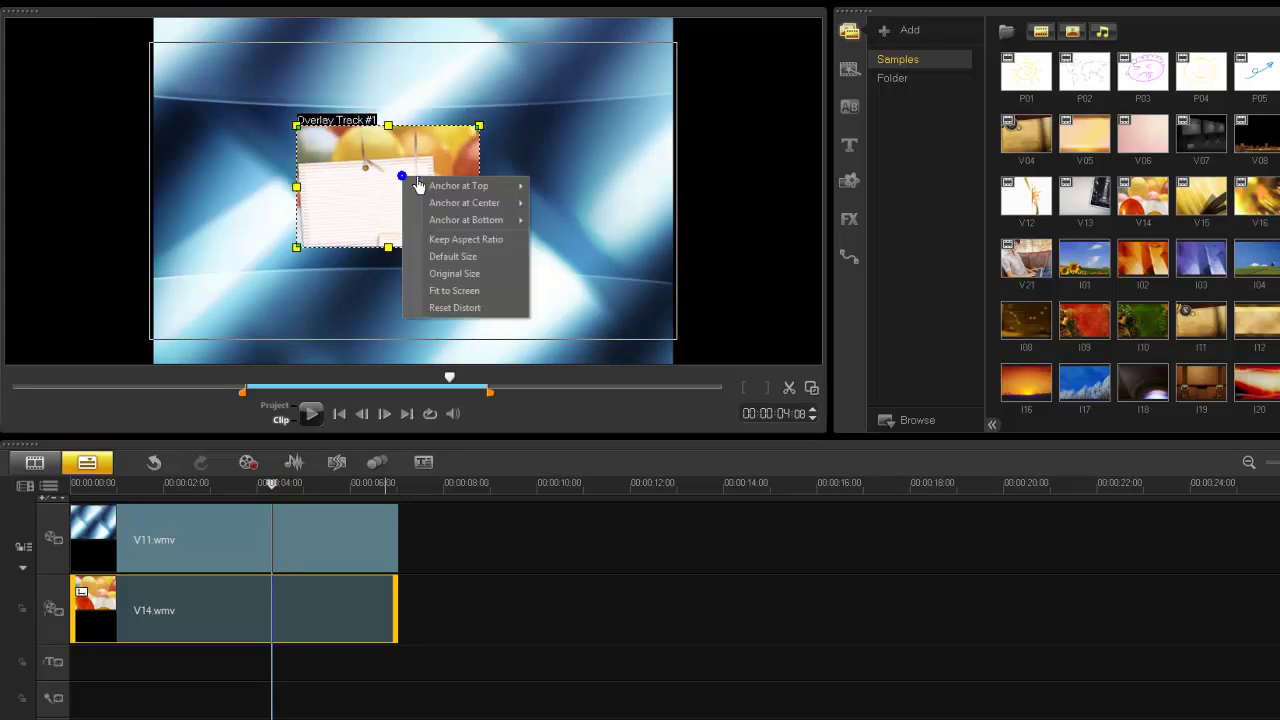
pyautogui.moveTo(465, 212)
pyautogui.click(560, 221)
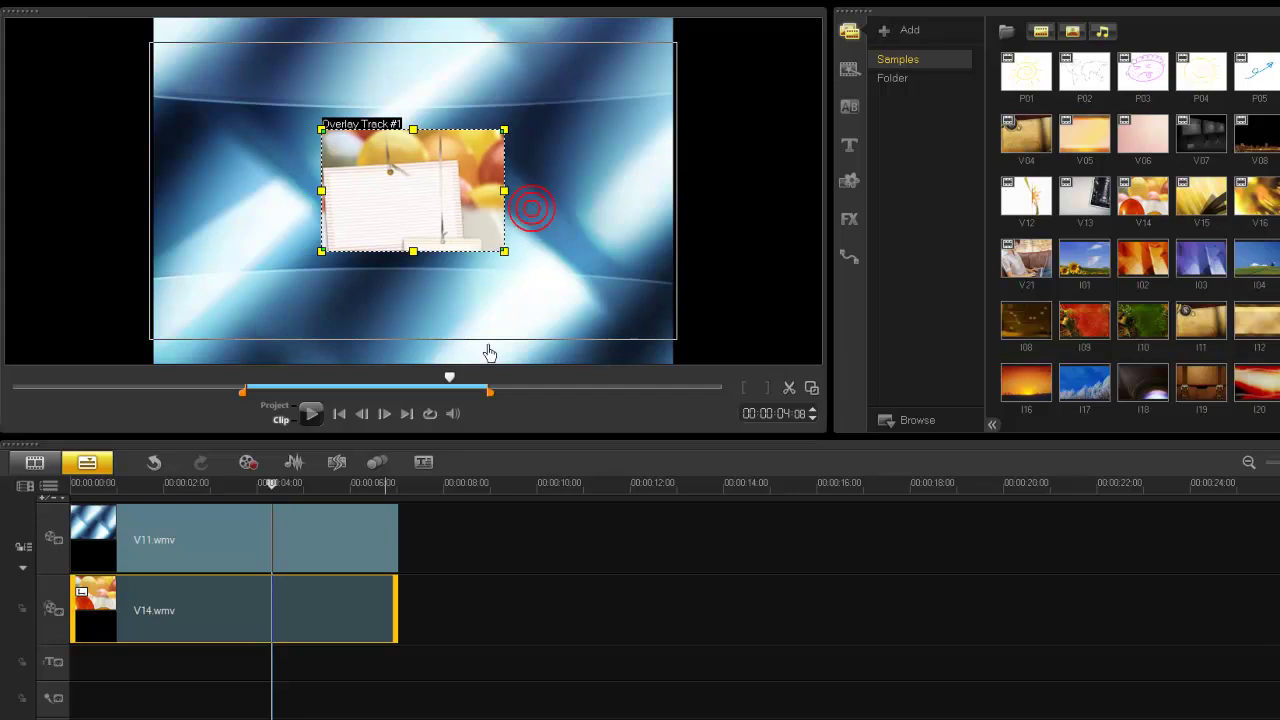
# Play the project from the start to review the centered V14 overlay, and move the playhead to about 00:00:02:16
pyautogui.click(213, 487)
pyautogui.moveTo(216, 494)
pyautogui.mouseDown()
pyautogui.moveTo(149, 494)
pyautogui.moveTo(218, 494)
pyautogui.mouseUp()
pyautogui.moveTo(165, 490); pyautogui.dragTo(160, 488)
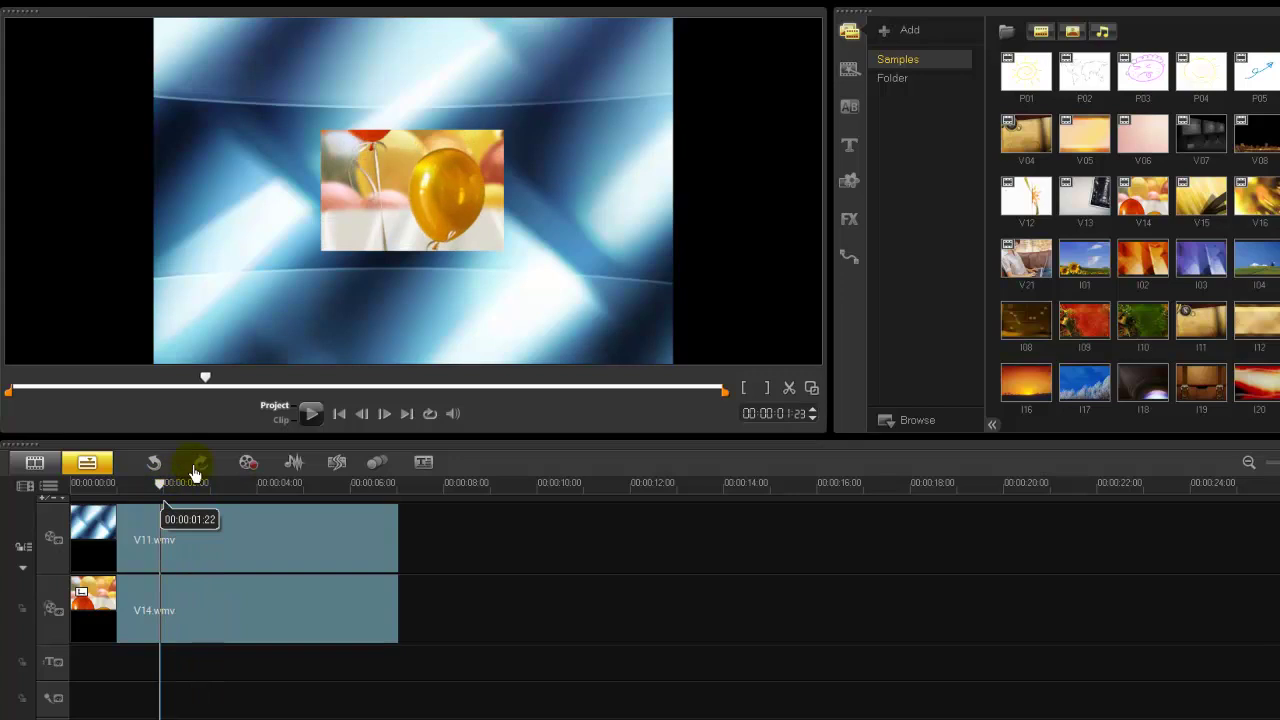
pyautogui.press('Home')
pyautogui.click(205, 463)
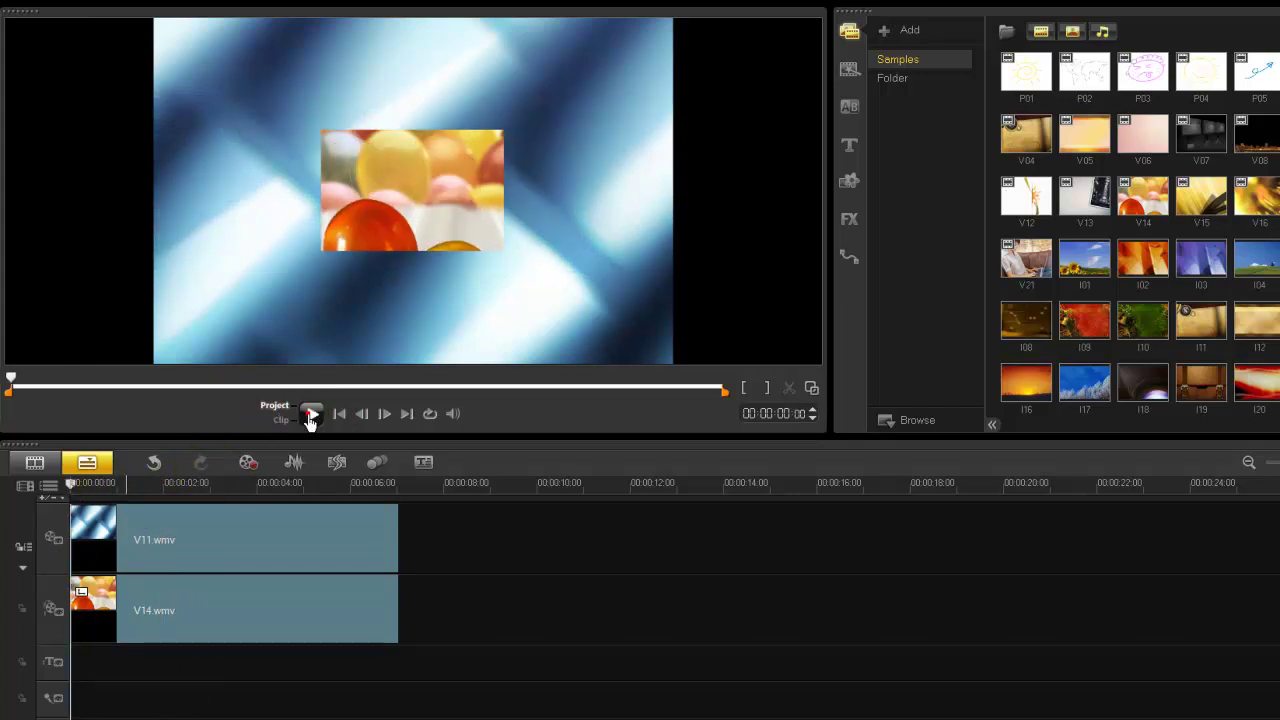
pyautogui.press('space')
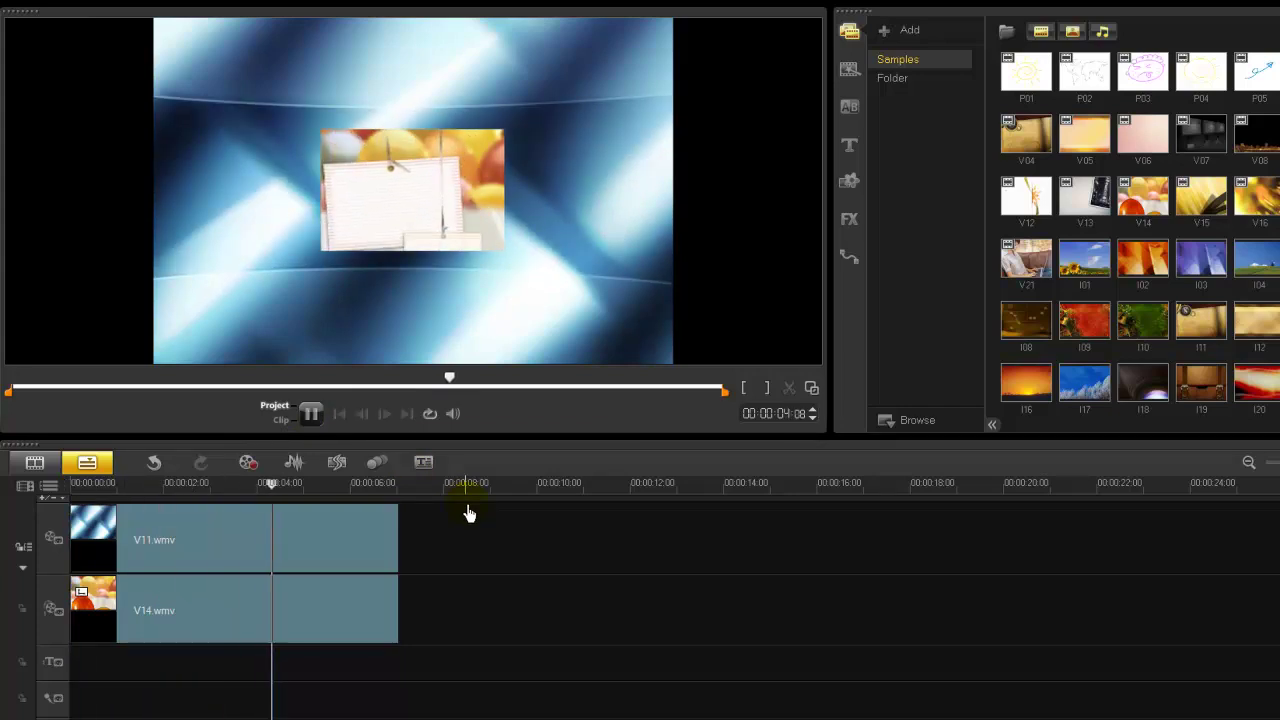
pyautogui.click(346, 541)
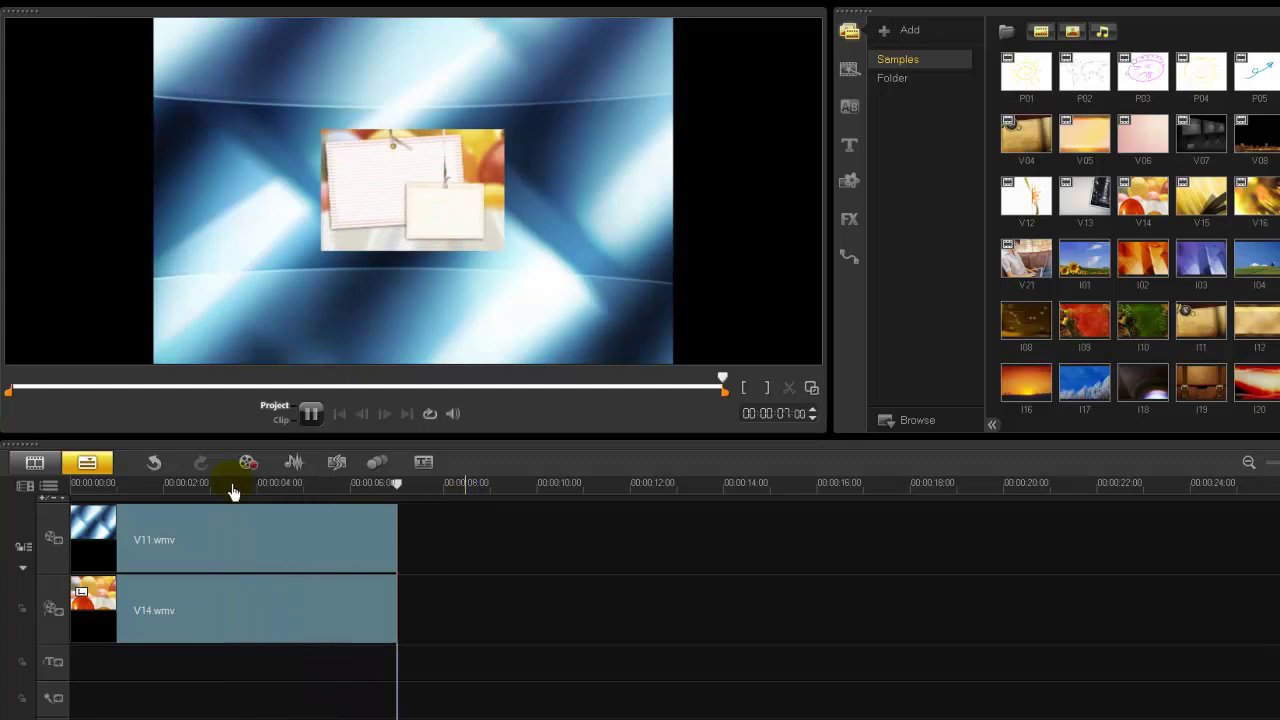
pyautogui.click(150, 532)
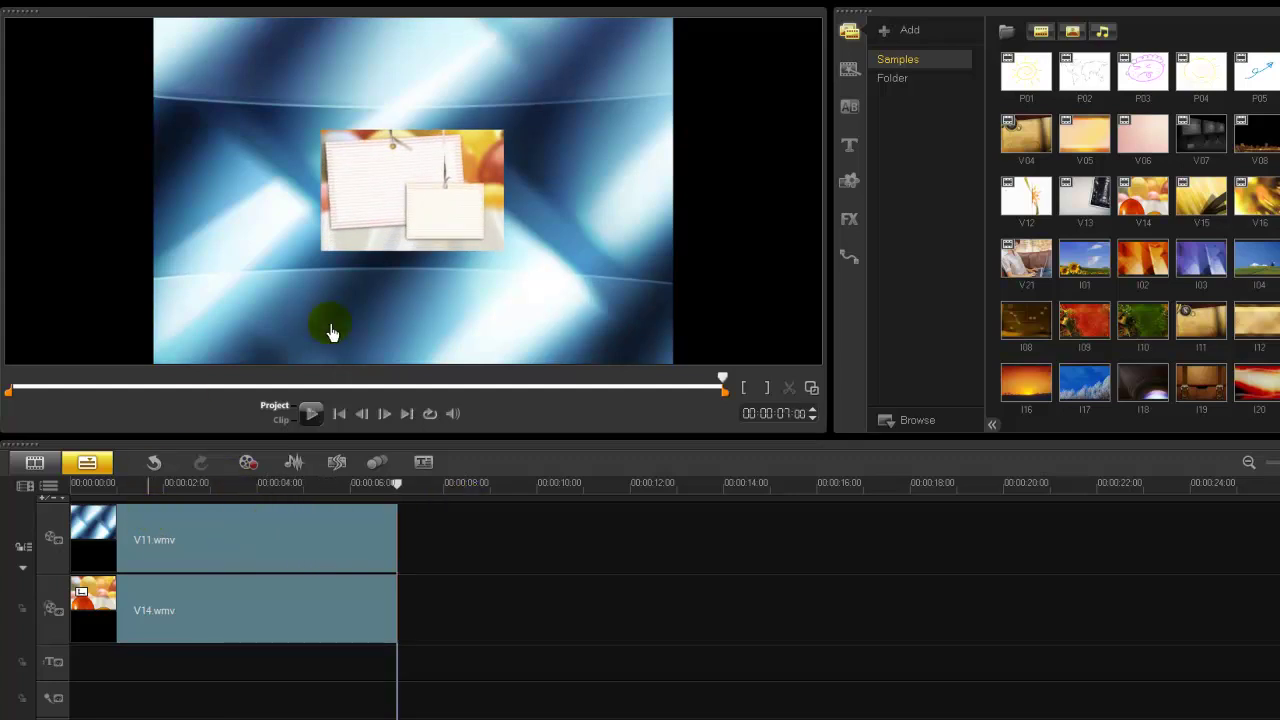
pyautogui.moveTo(275, 492); pyautogui.dragTo(195, 498)
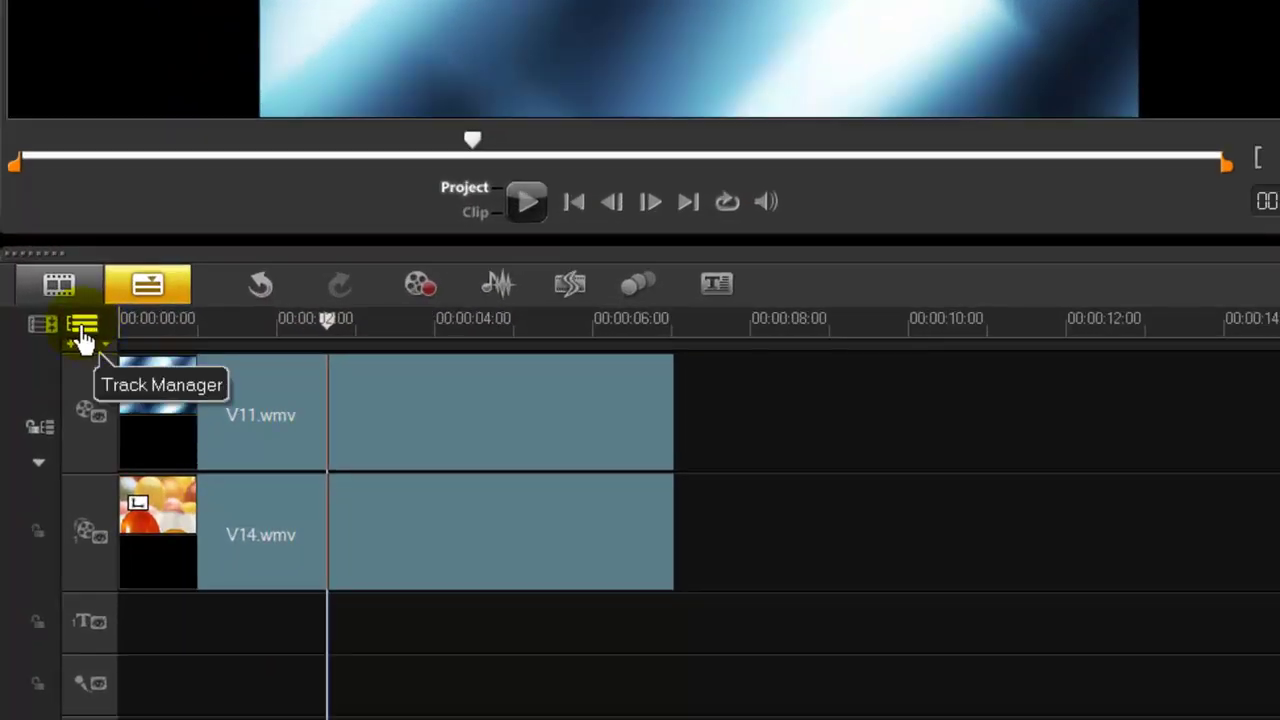
# Set the number of overlay tracks to 4 in the Track Manager
pyautogui.click(83, 330)
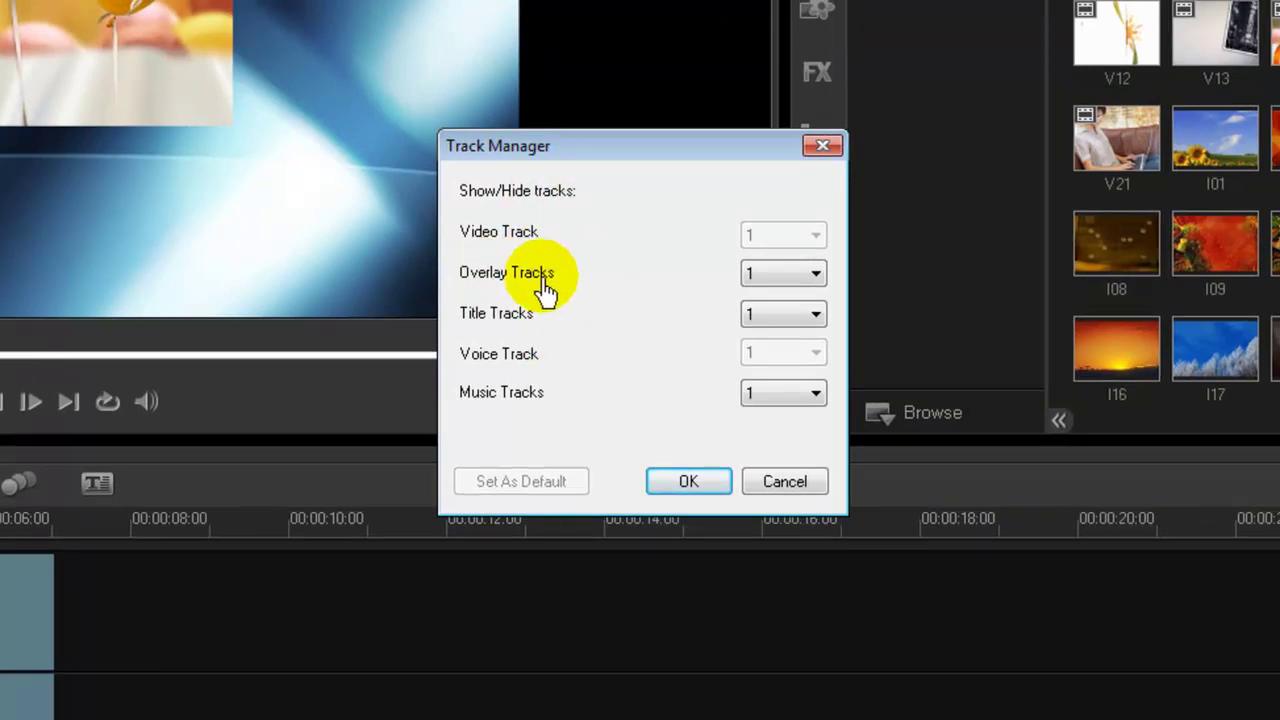
pyautogui.click(785, 278)
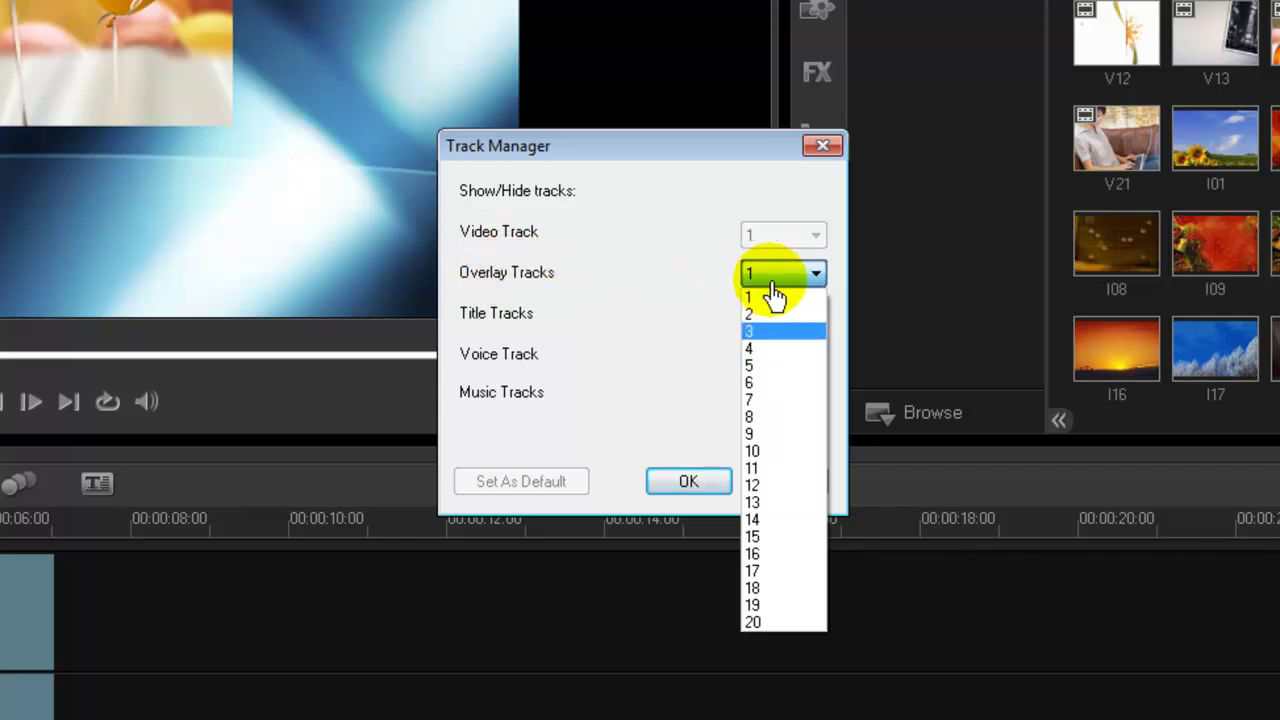
pyautogui.click(749, 350)
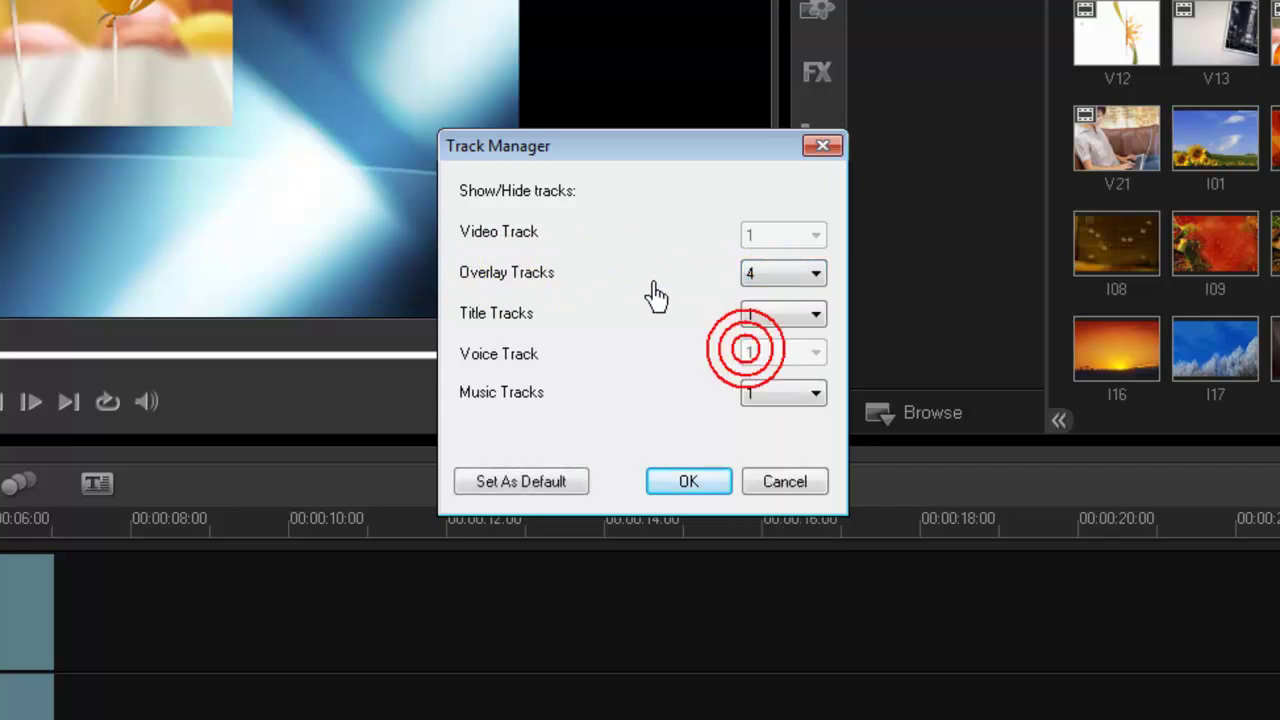
pyautogui.click(684, 486)
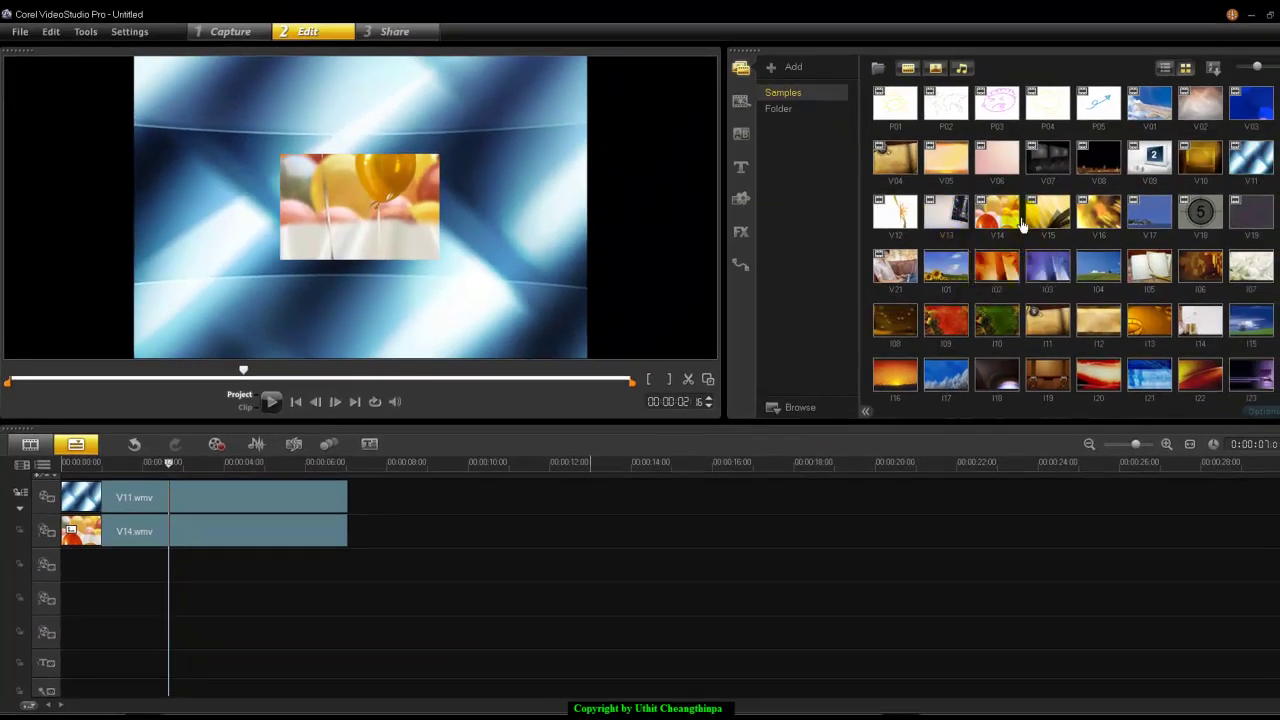
# Add the V15 sample video to the second overlay track, trimmed to V11's end, and shrink it in the frame's upper-left corner
pyautogui.moveTo(1045, 218); pyautogui.dragTo(248, 568)
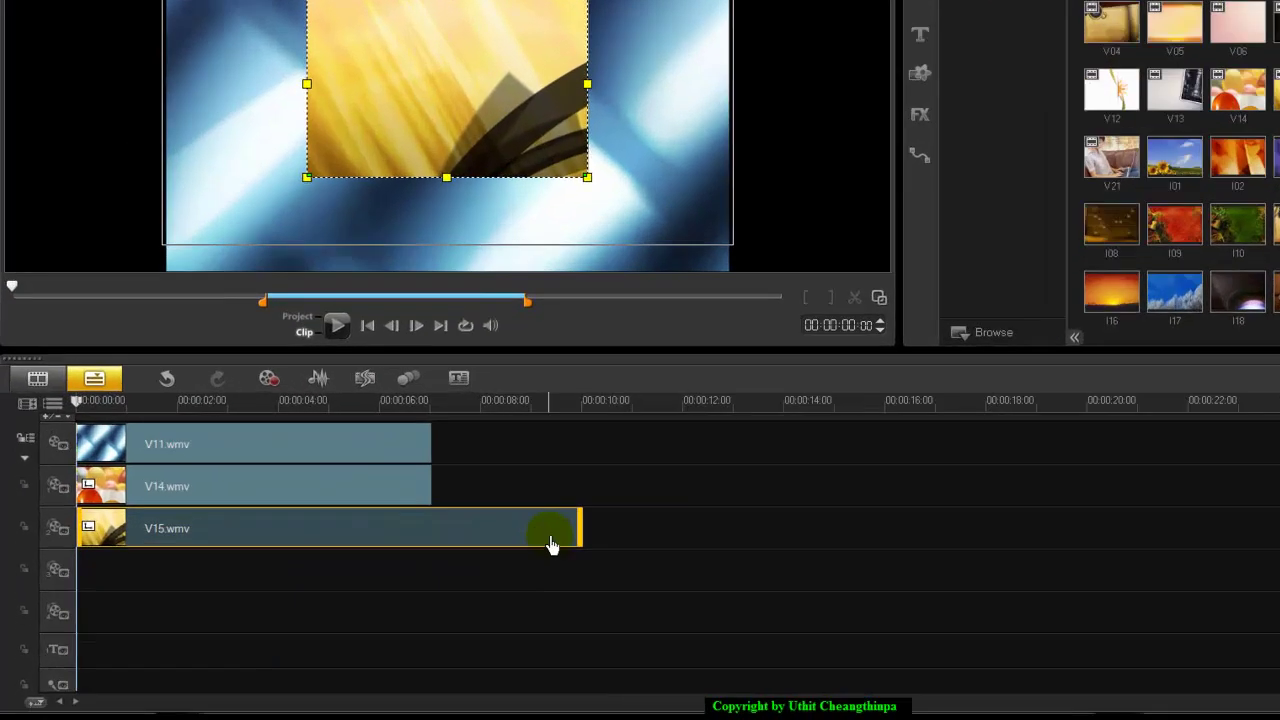
pyautogui.moveTo(546, 548); pyautogui.dragTo(405, 548)
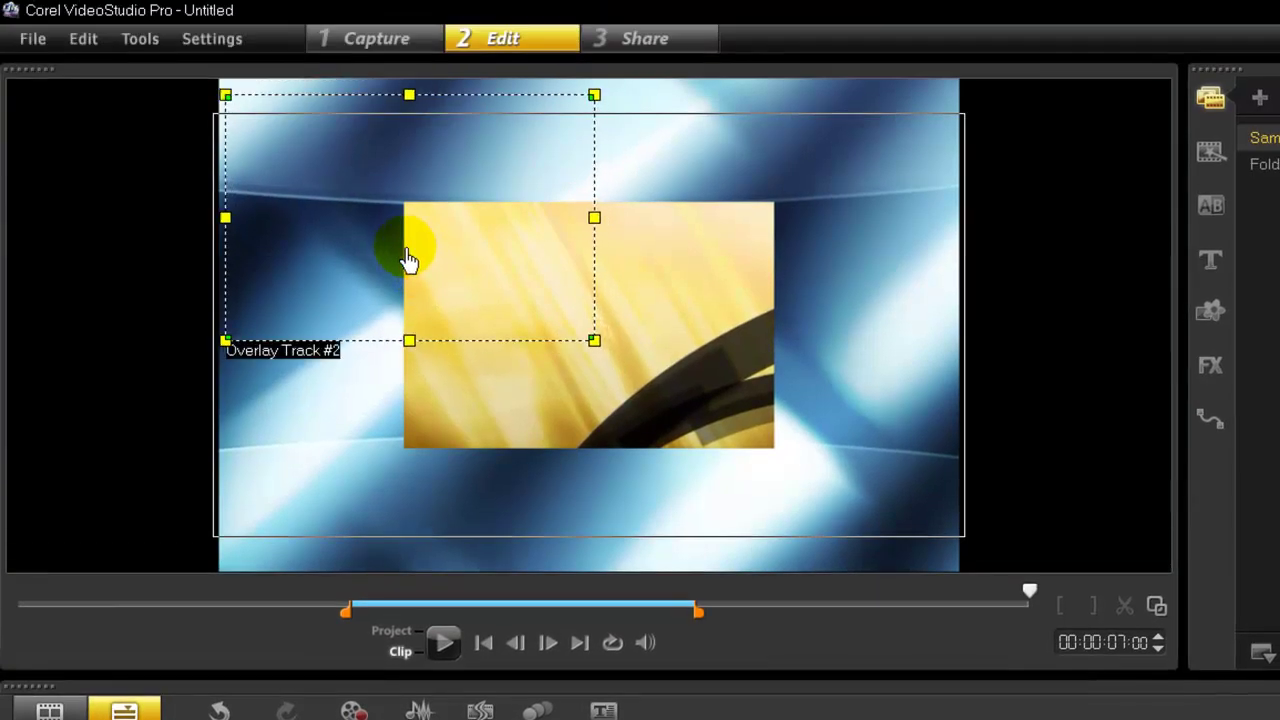
pyautogui.moveTo(597, 341); pyautogui.dragTo(443, 268)
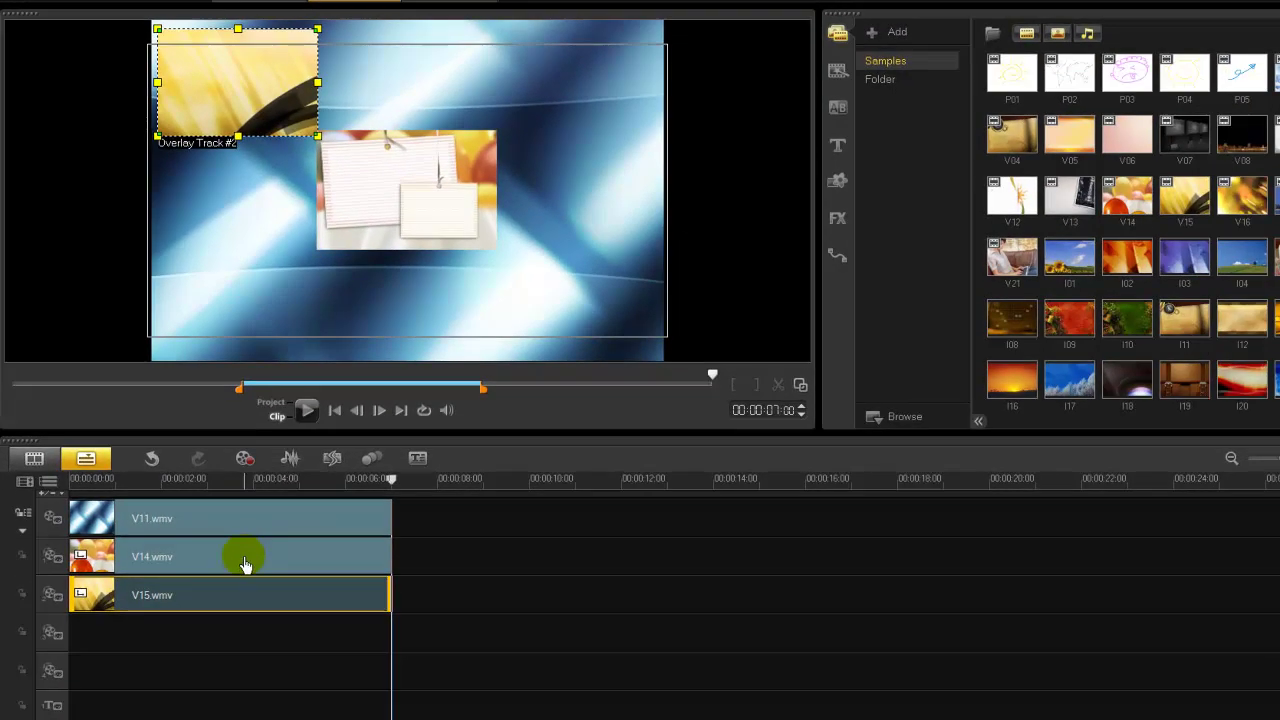
# Move the V14 overlay to the frame's upper-right corner, make it slightly smaller and shift it a little inward
pyautogui.click(256, 560)
pyautogui.moveTo(430, 160); pyautogui.dragTo(581, 61)
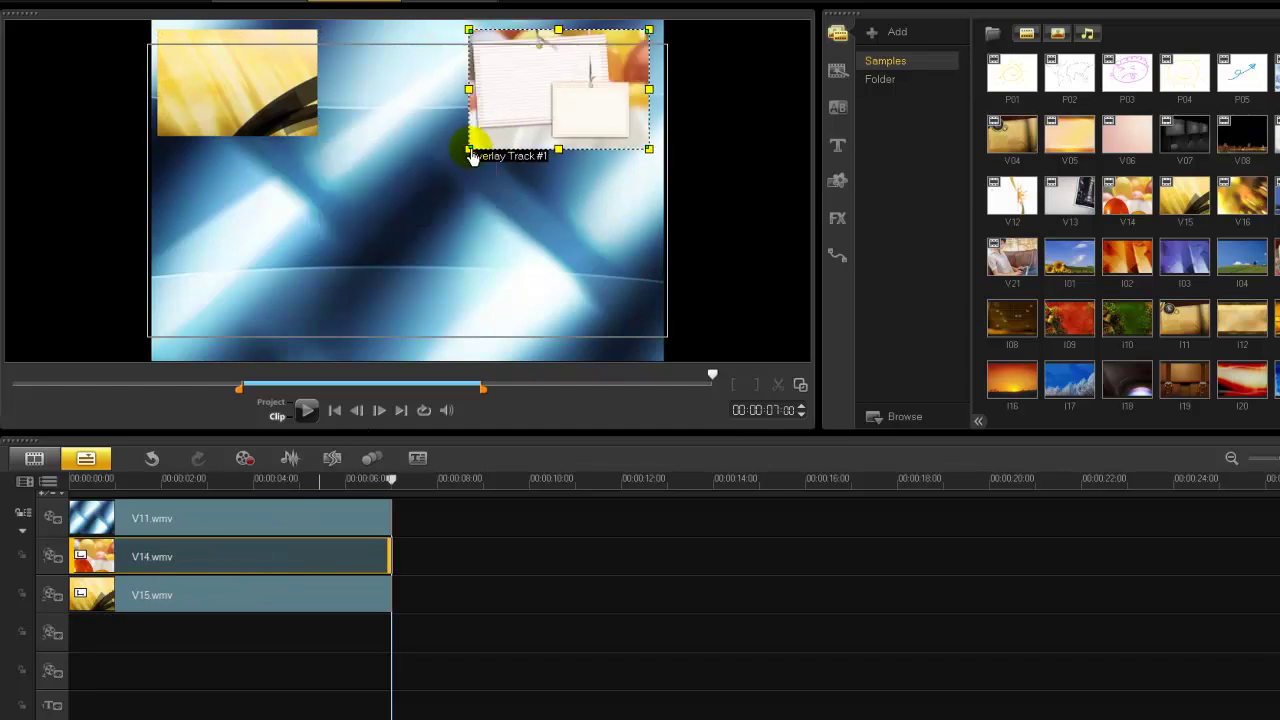
pyautogui.moveTo(470, 157); pyautogui.dragTo(499, 179)
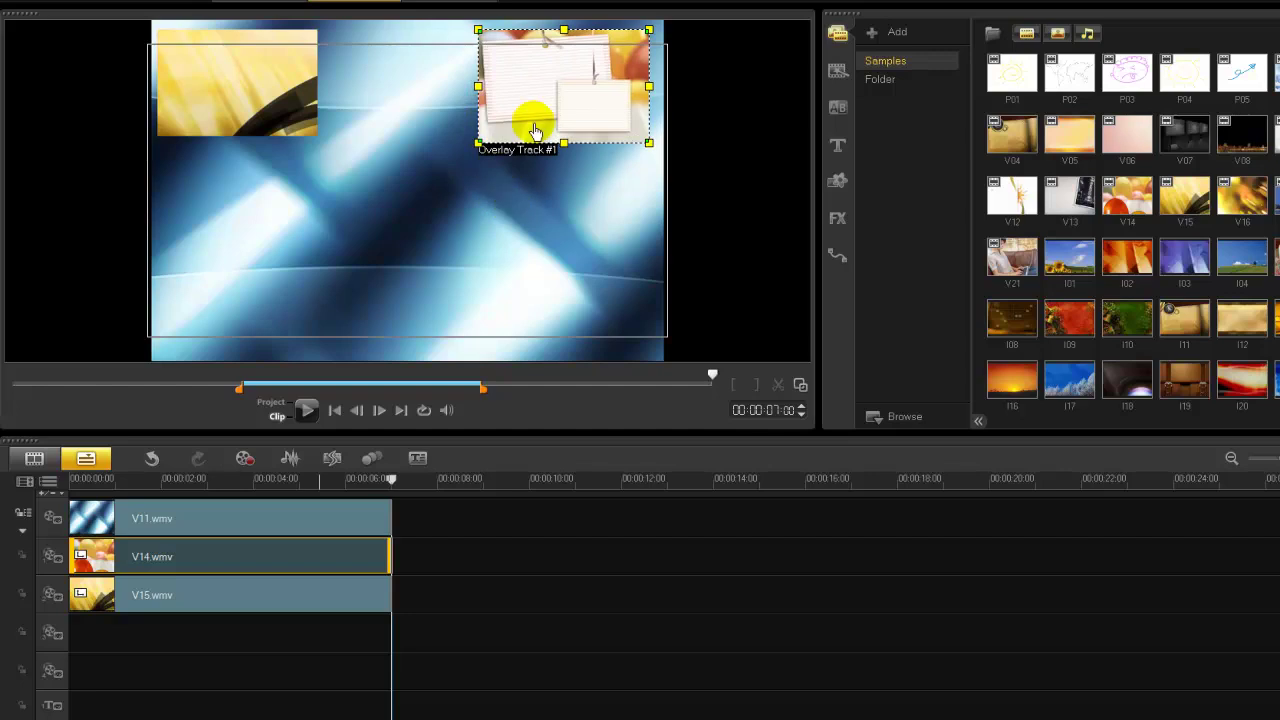
pyautogui.moveTo(546, 98); pyautogui.dragTo(524, 105)
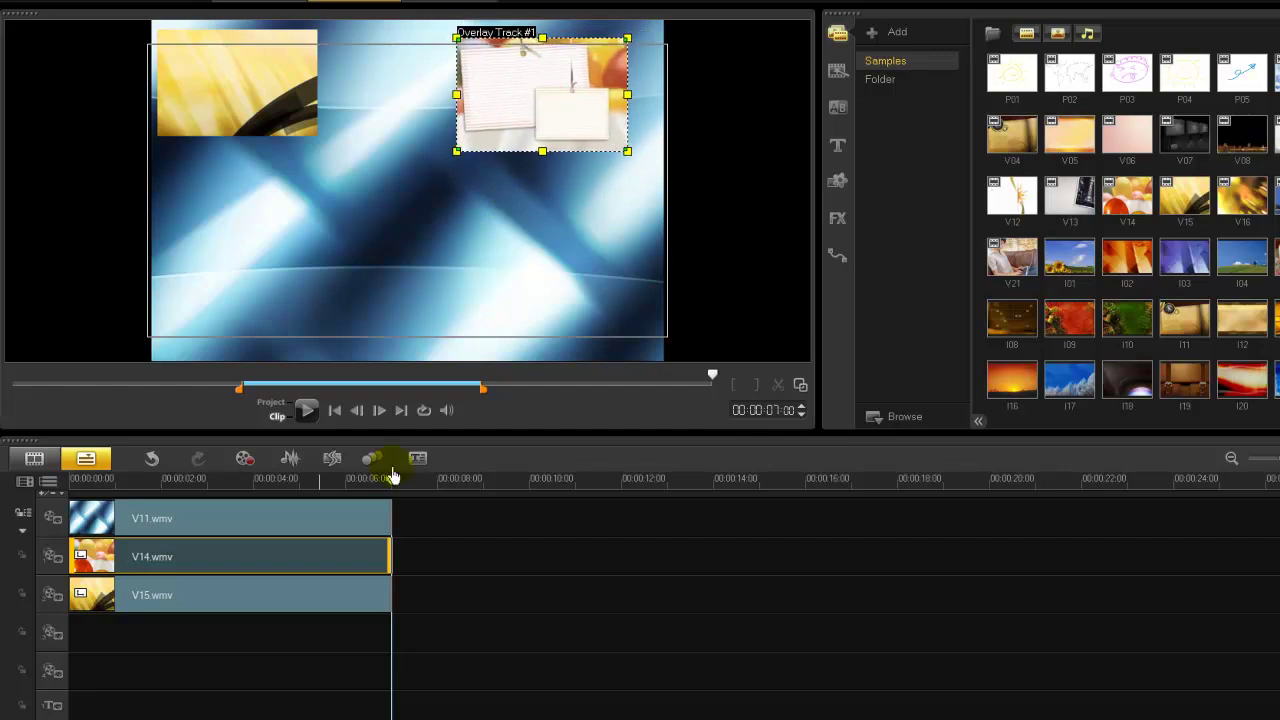
# Shift the V15 overlay slightly inward from the frame's upper-left corner to line up with V14
pyautogui.click(296, 603)
pyautogui.click(257, 91)
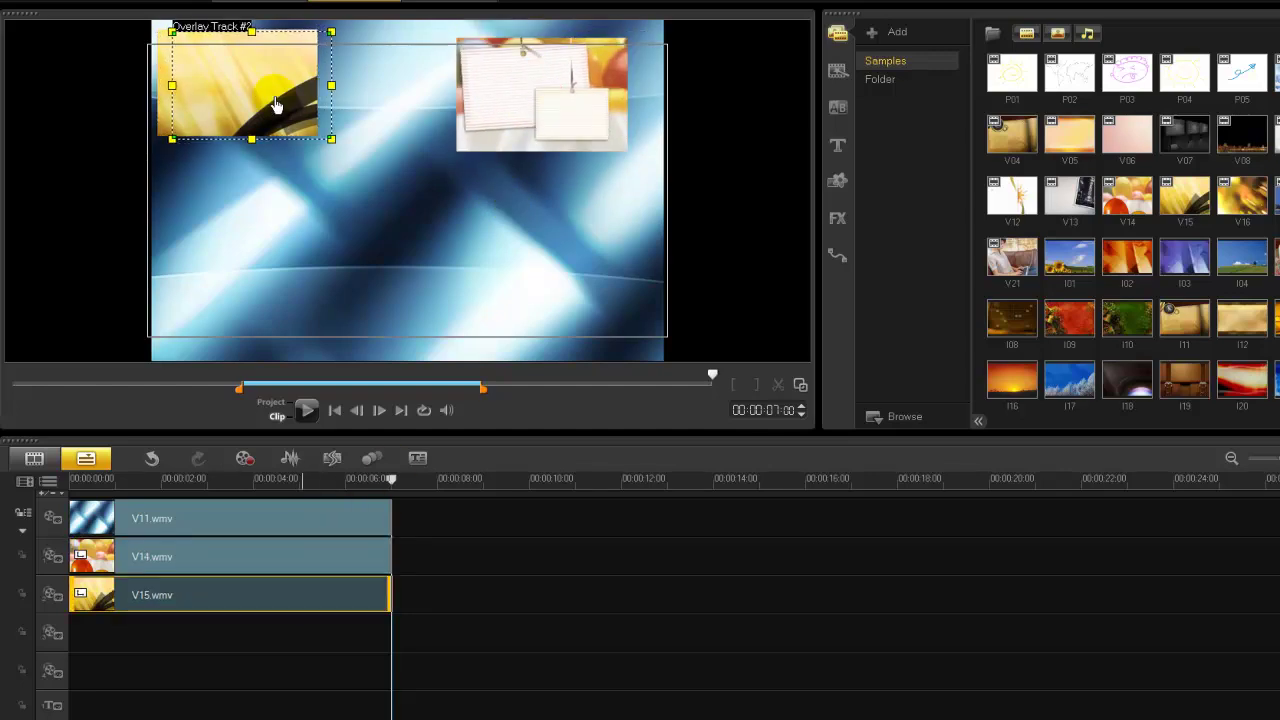
pyautogui.moveTo(279, 109); pyautogui.dragTo(281, 112)
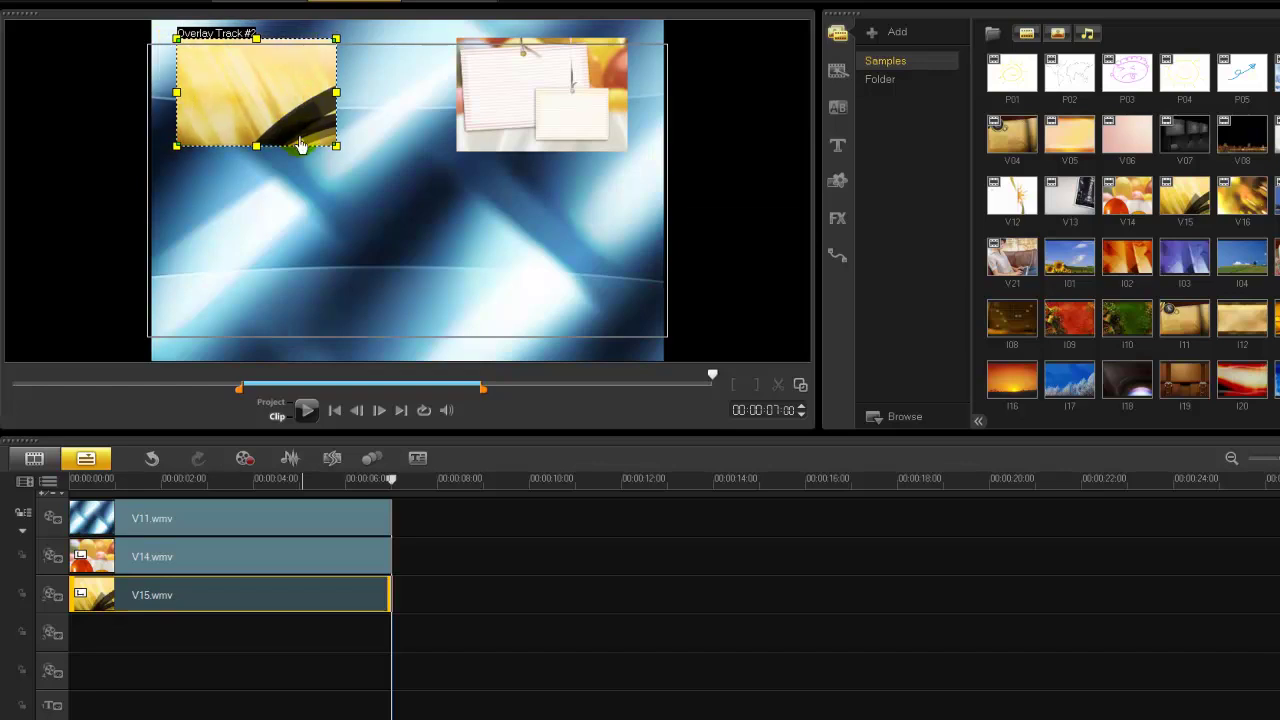
pyautogui.click(340, 620)
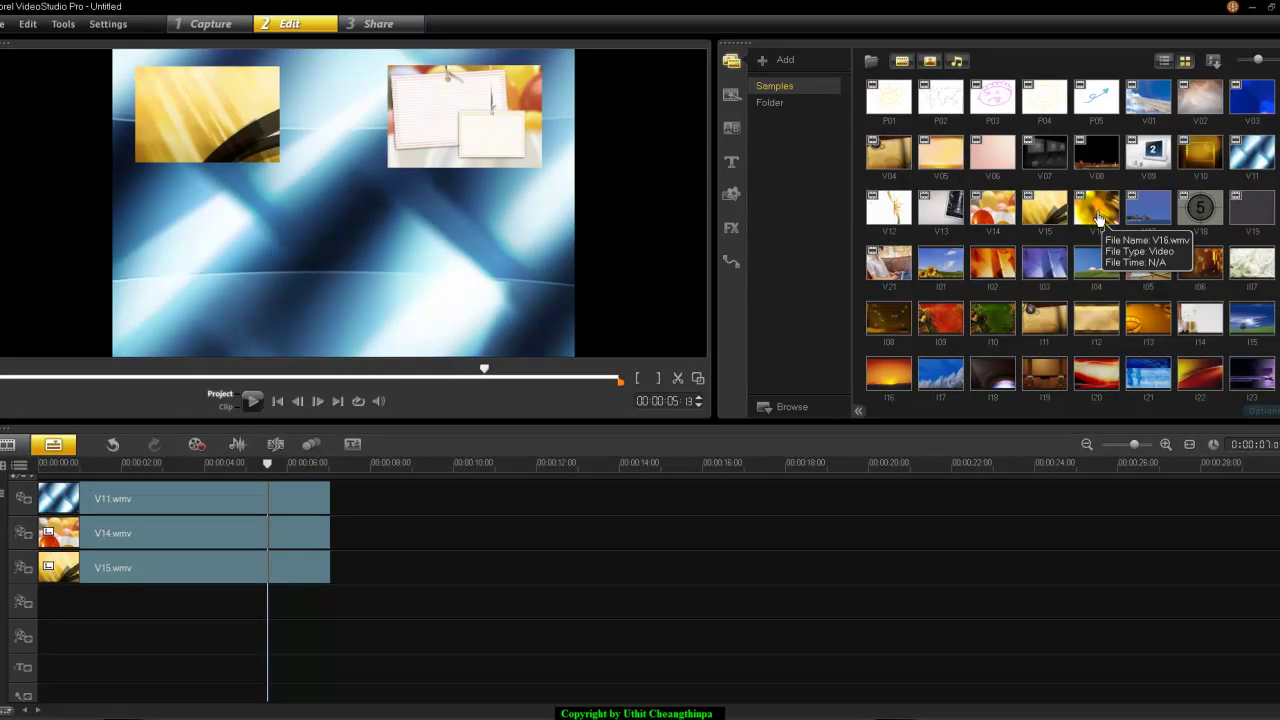
# Add the V16 sample video to the third overlay track, trimmed to V11's end, and place it smaller in the frame's lower-left corner
pyautogui.moveTo(1098, 215); pyautogui.dragTo(225, 603)
pyautogui.moveTo(424, 607); pyautogui.dragTo(338, 602)
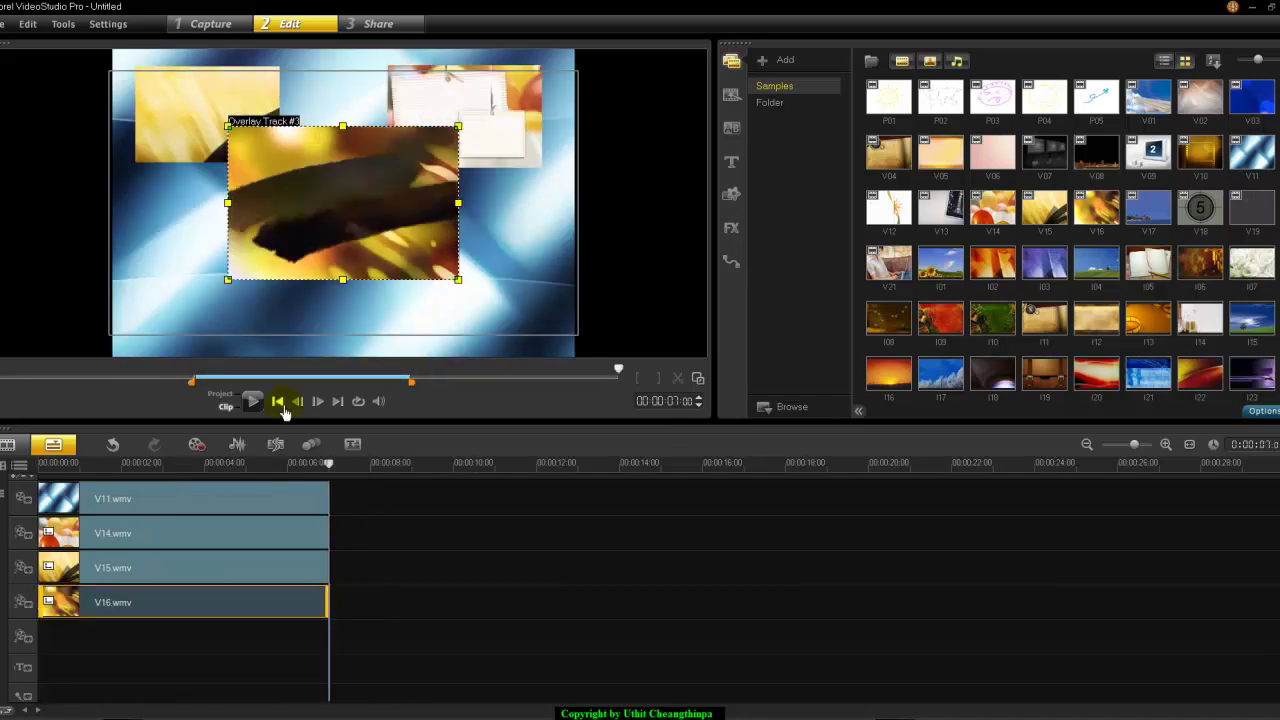
pyautogui.moveTo(229, 129); pyautogui.dragTo(303, 176)
pyautogui.moveTo(398, 228); pyautogui.dragTo(229, 293)
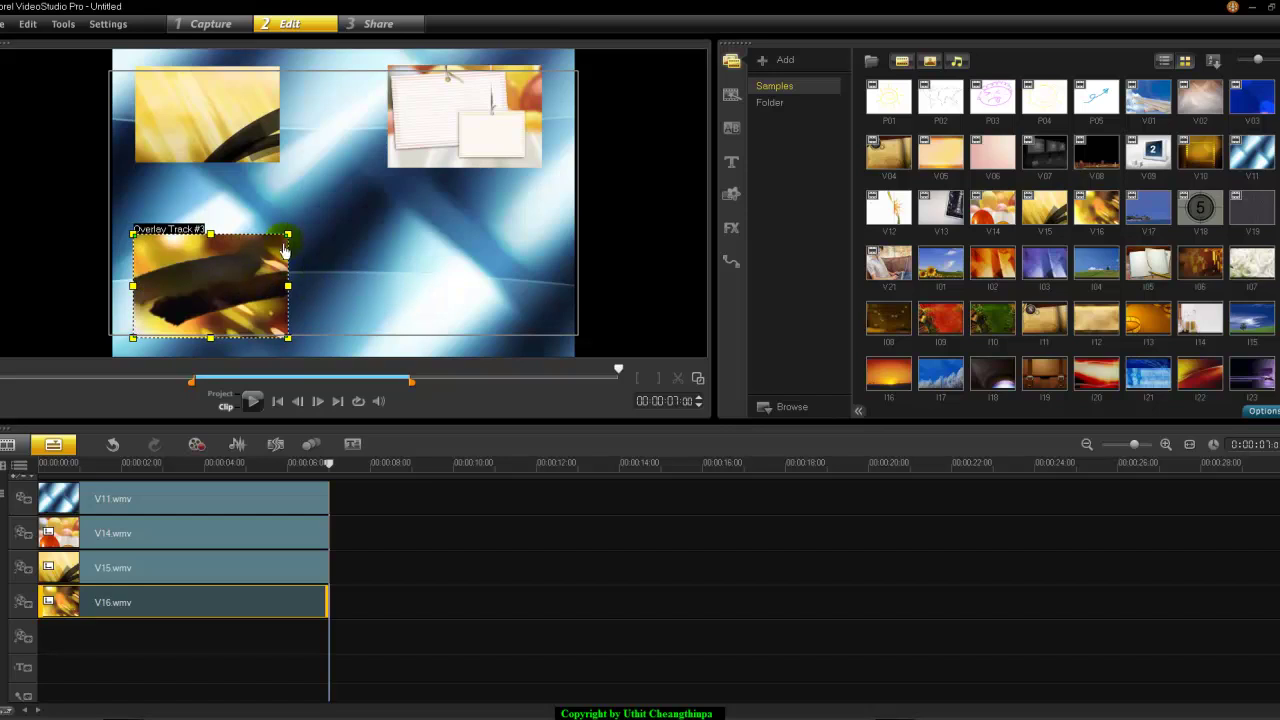
# Shrink the V16 overlay slightly, keeping it in the frame's lower-left corner
pyautogui.moveTo(290, 243); pyautogui.dragTo(285, 249)
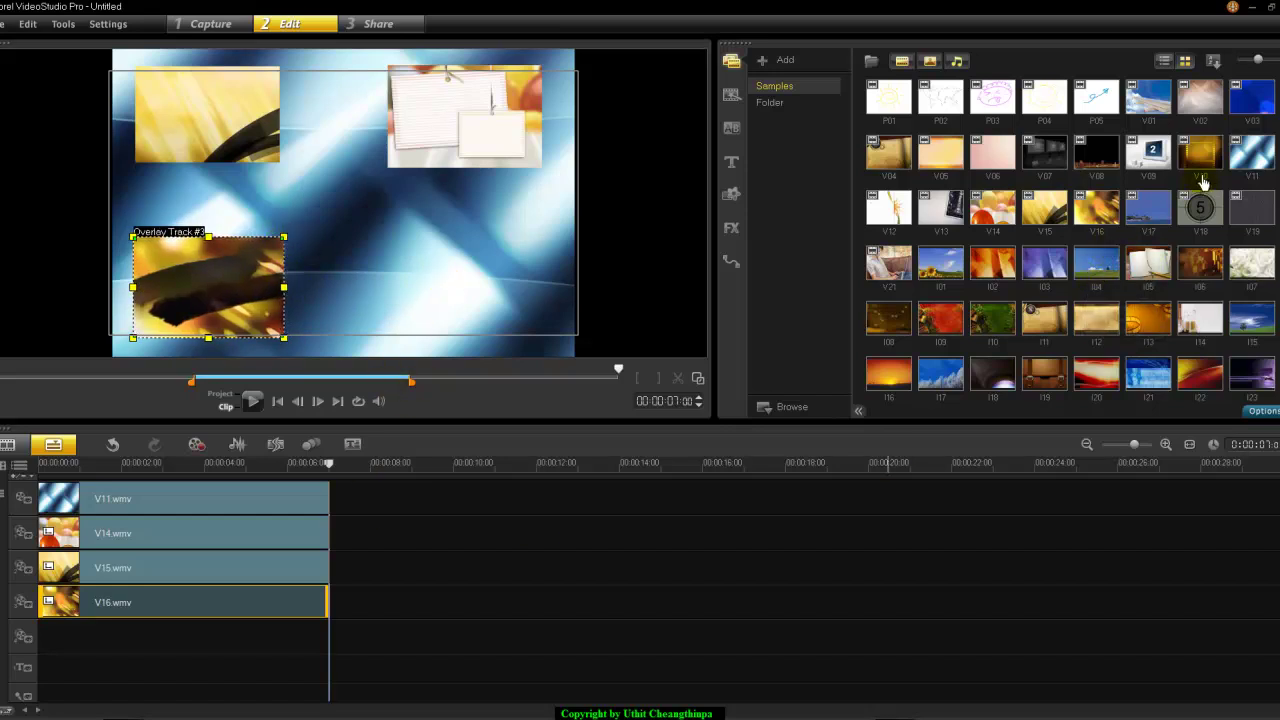
# Add the V10 sample video to the fourth overlay track, trimmed to V11's end, and place it smaller in the frame's lower-right corner
pyautogui.moveTo(1202, 188); pyautogui.dragTo(221, 633)
pyautogui.moveTo(457, 643); pyautogui.dragTo(270, 645)
pyautogui.moveTo(424, 648); pyautogui.dragTo(329, 630)
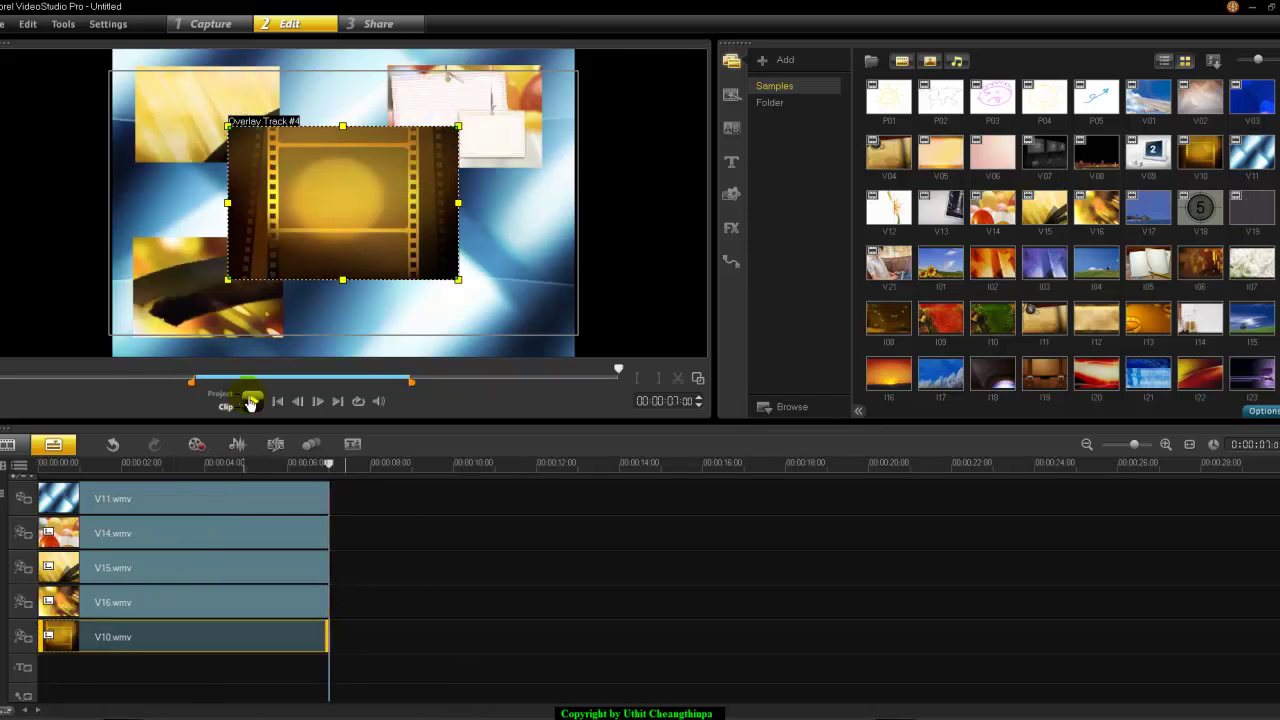
pyautogui.moveTo(300, 170); pyautogui.dragTo(488, 287)
# Play the project from the start to preview all four overlays, and move the playhead to 00:00:02:22
pyautogui.click(60, 466)
pyautogui.moveTo(60, 470); pyautogui.dragTo(38, 466)
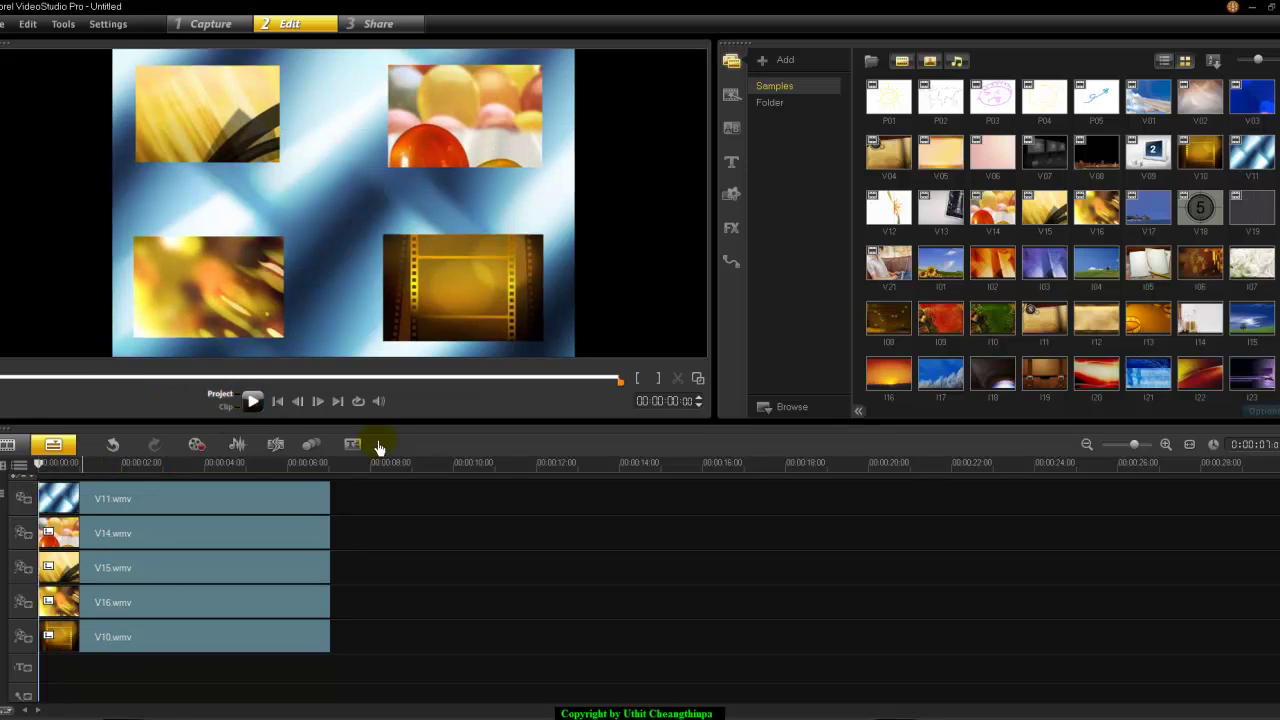
pyautogui.press('space')
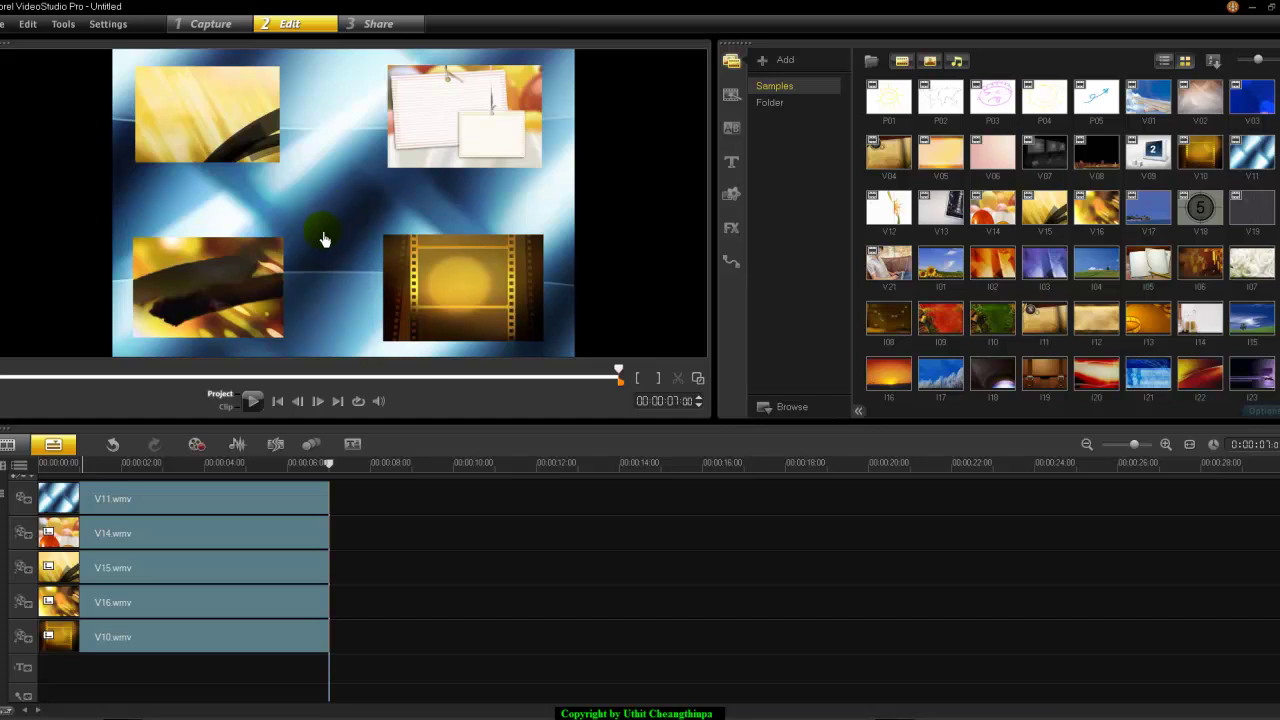
pyautogui.moveTo(185, 478); pyautogui.dragTo(157, 479)
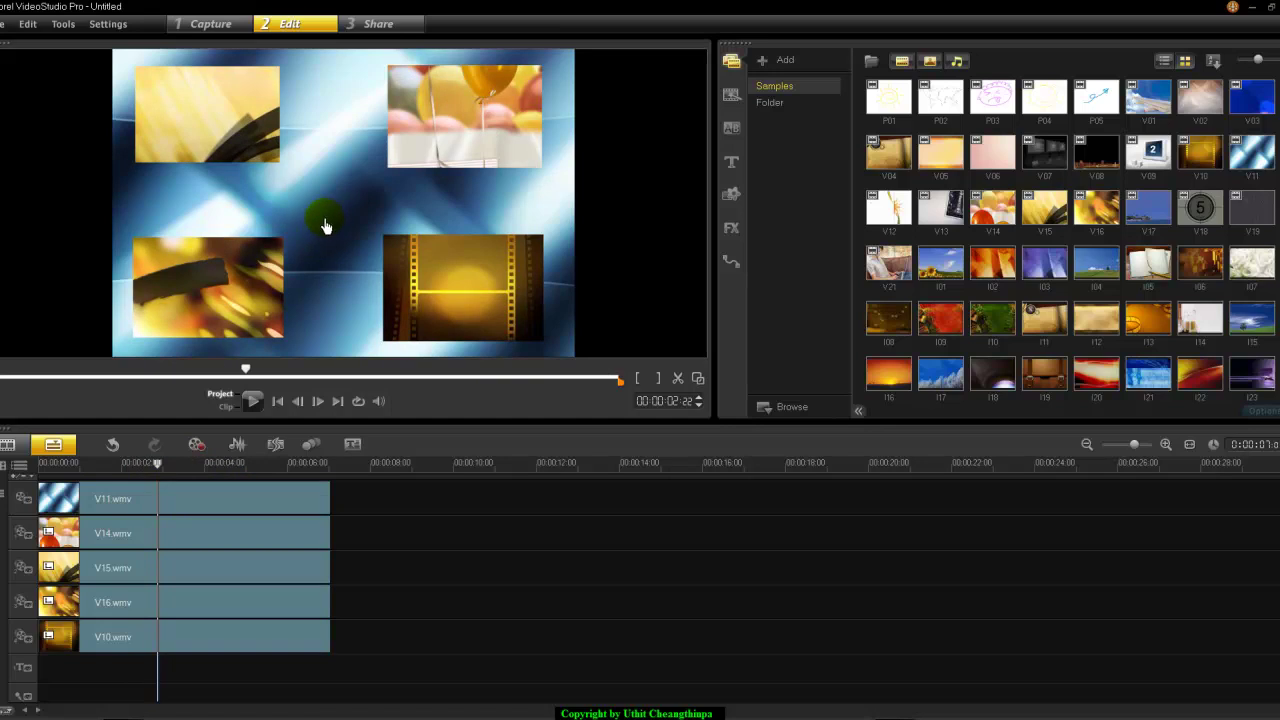
# Delete the V10, V16, V15 and V14 clips from the overlay tracks, keeping only the V11 background video
pyautogui.click(228, 640)
pyautogui.rightClick(228, 640)
pyautogui.click(272, 291)
pyautogui.rightClick(253, 607)
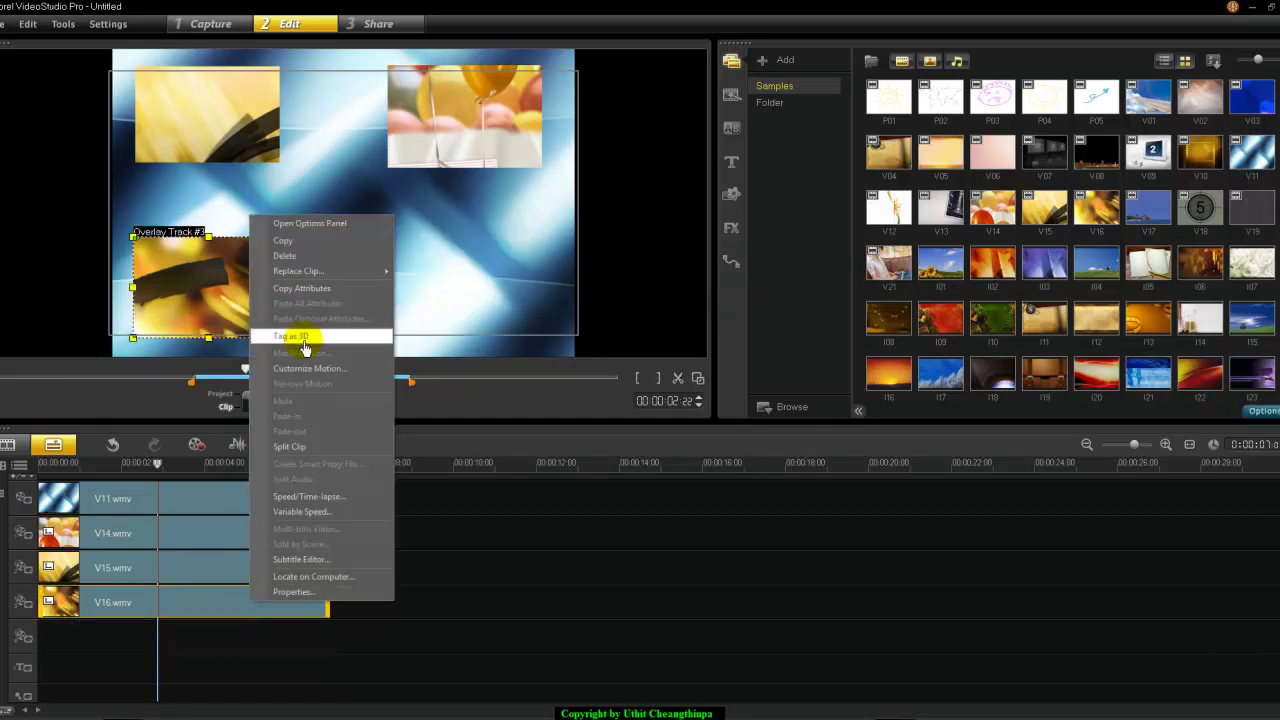
pyautogui.click(287, 265)
pyautogui.click(271, 575)
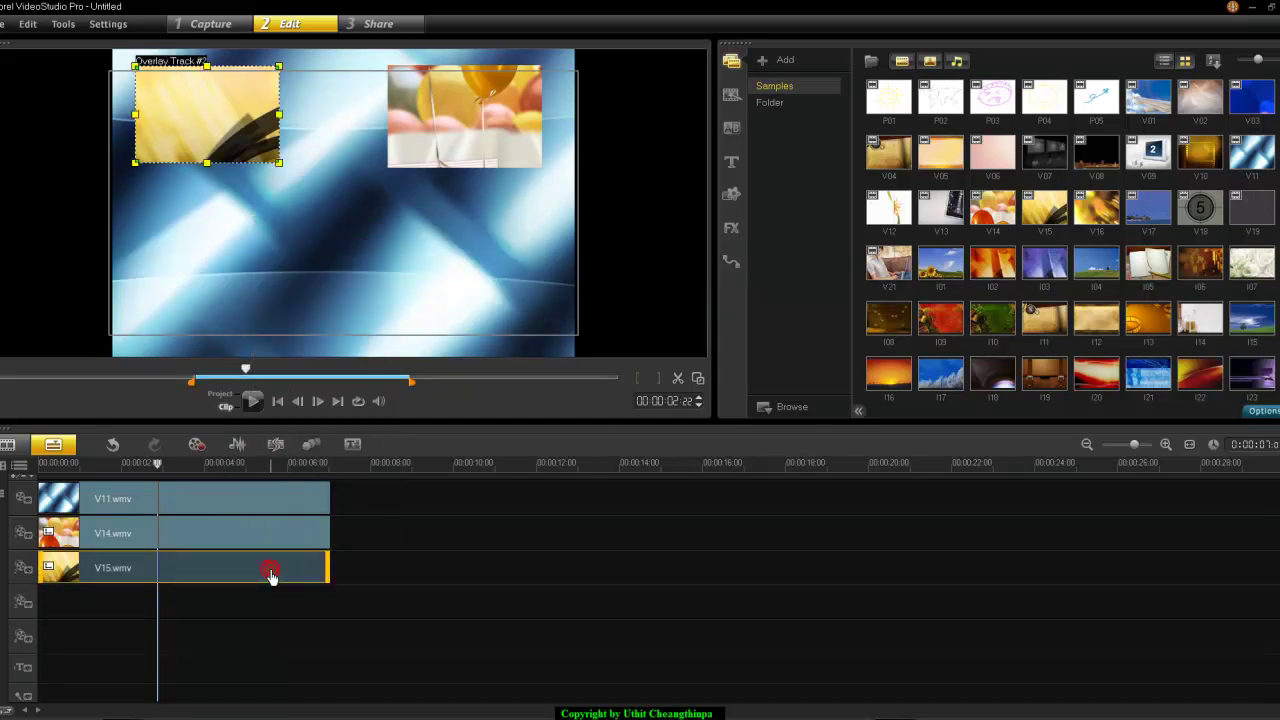
pyautogui.rightClick(271, 575)
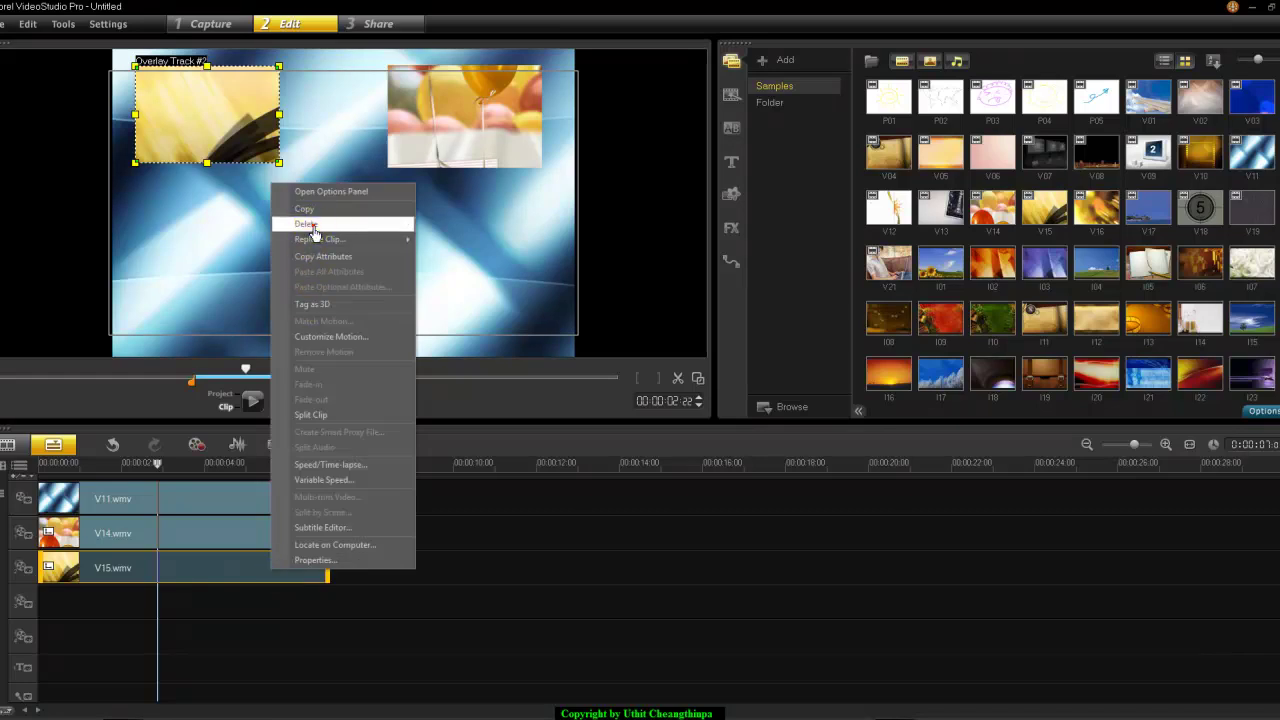
pyautogui.click(310, 228)
pyautogui.rightClick(271, 537)
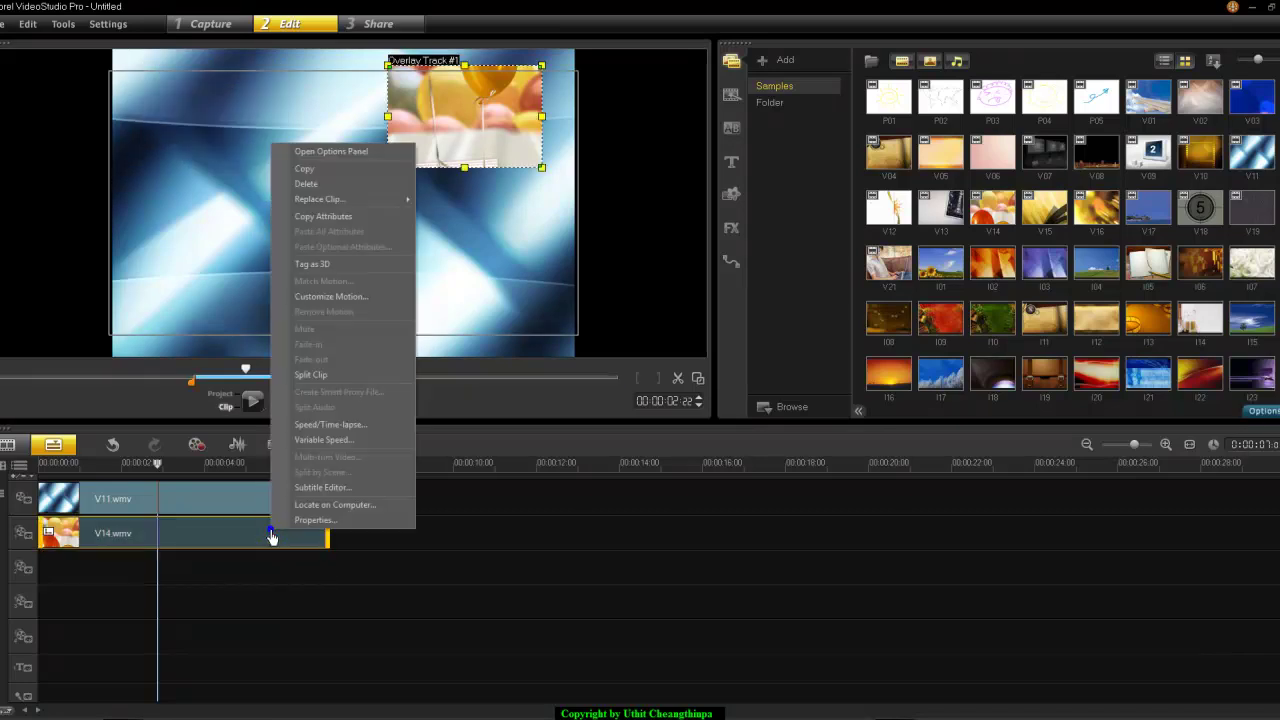
pyautogui.click(300, 177)
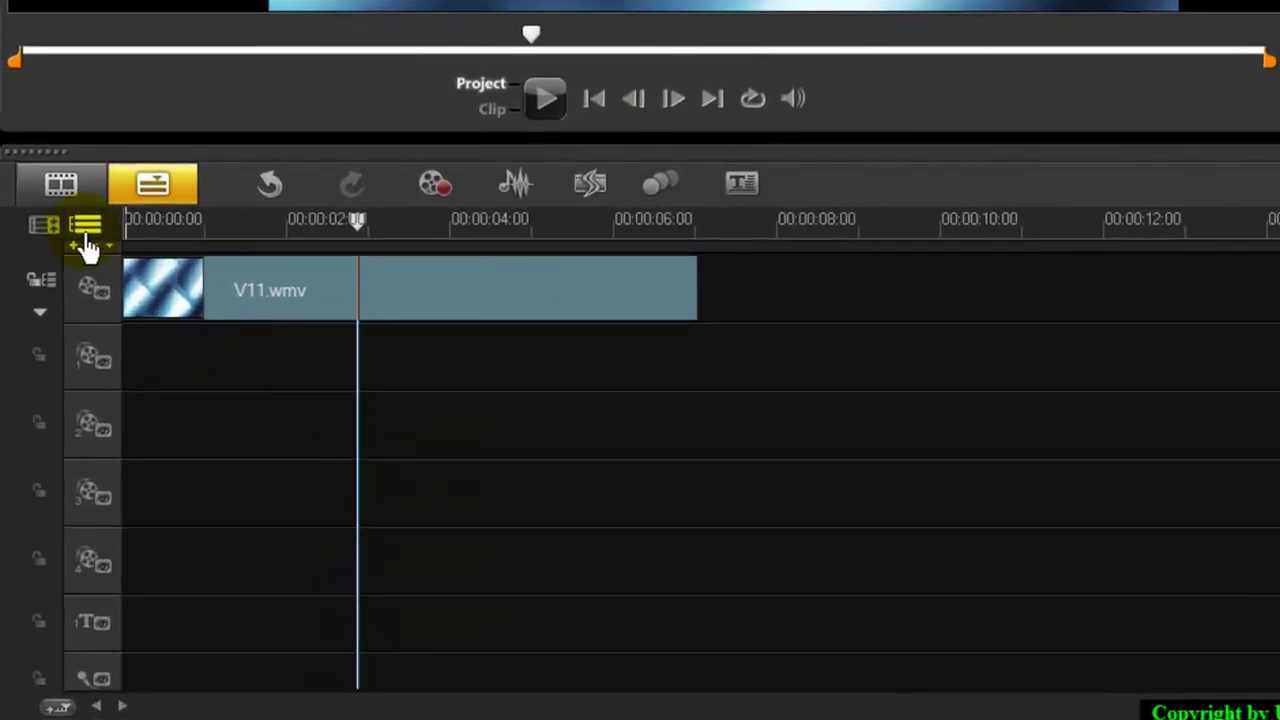
# Set the number of overlay tracks to 1 in the Track Manager
pyautogui.click(85, 228)
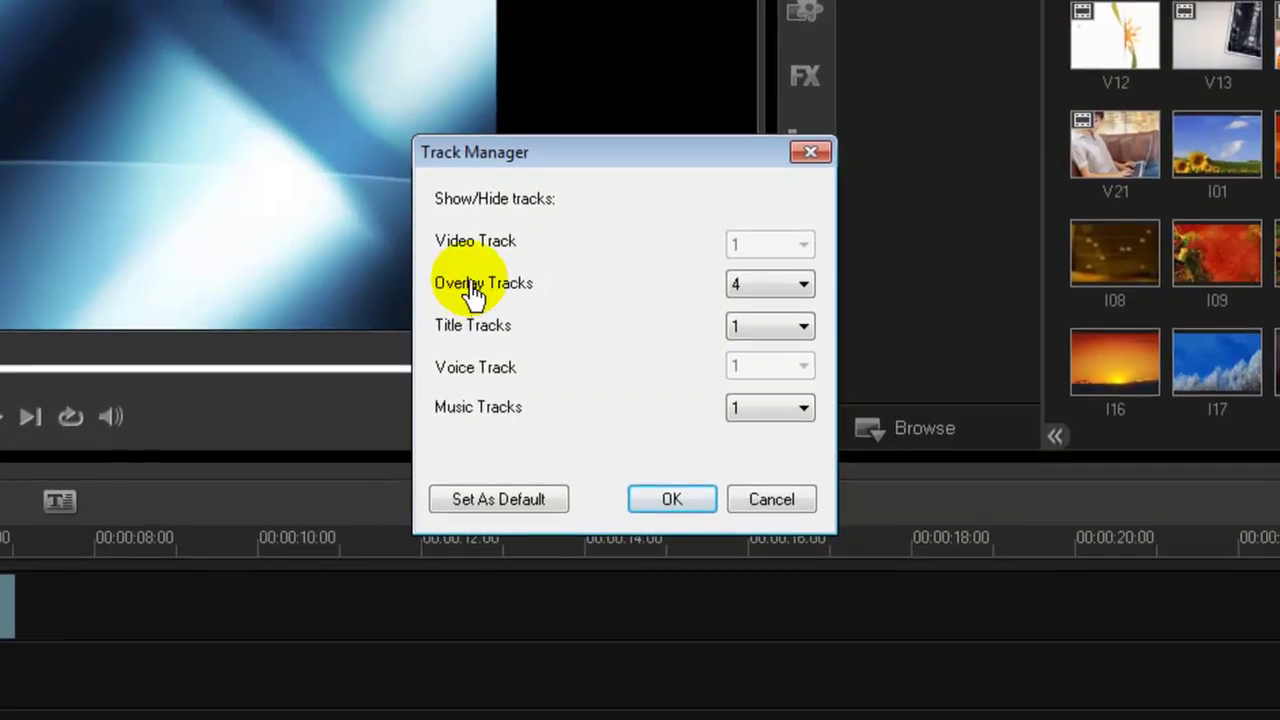
pyautogui.click(752, 284)
pyautogui.click(763, 310)
pyautogui.click(672, 505)
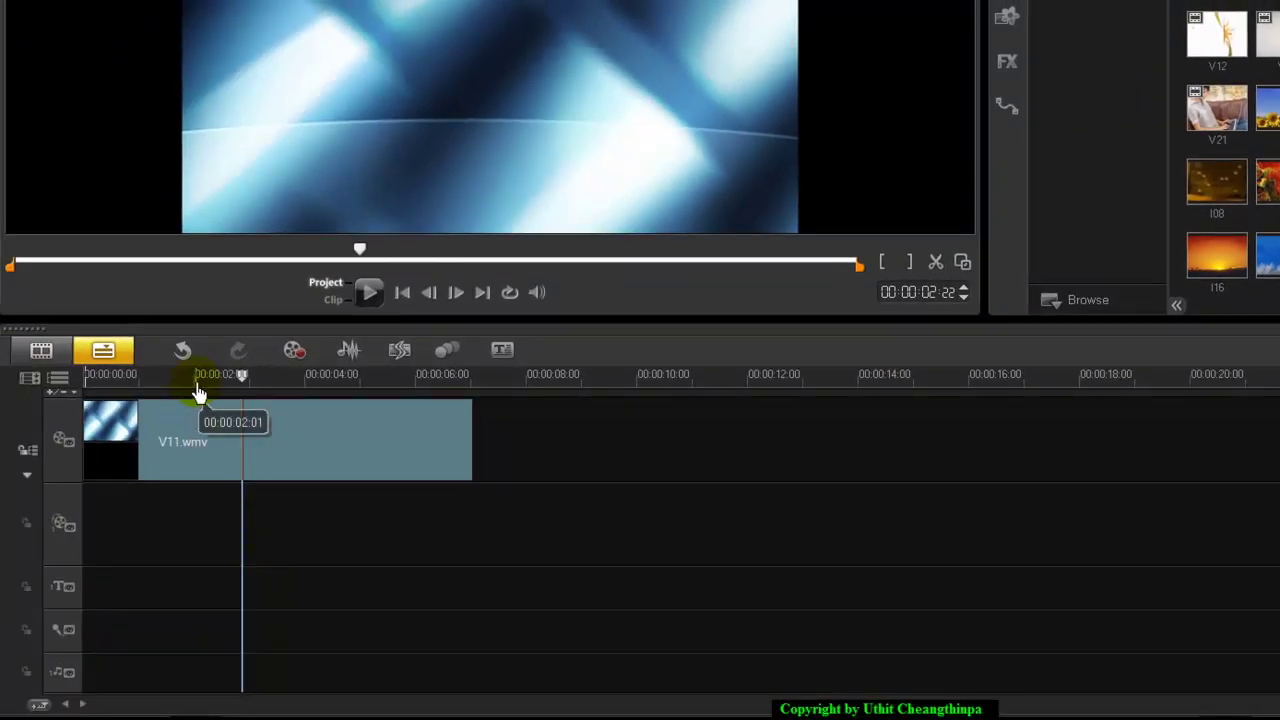
# Scrub through the V11 background clip and leave the playhead at 00:00:01:20
pyautogui.moveTo(199, 390); pyautogui.dragTo(248, 390)
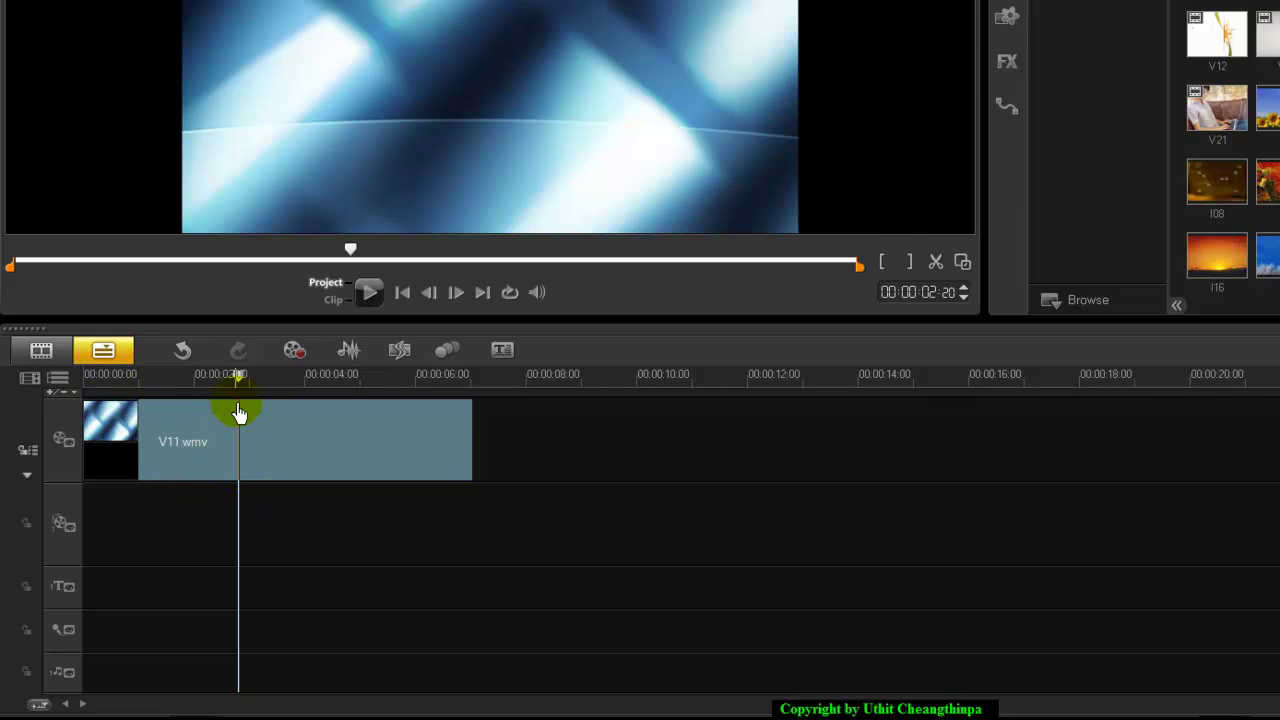
pyautogui.moveTo(238, 388); pyautogui.dragTo(183, 388)
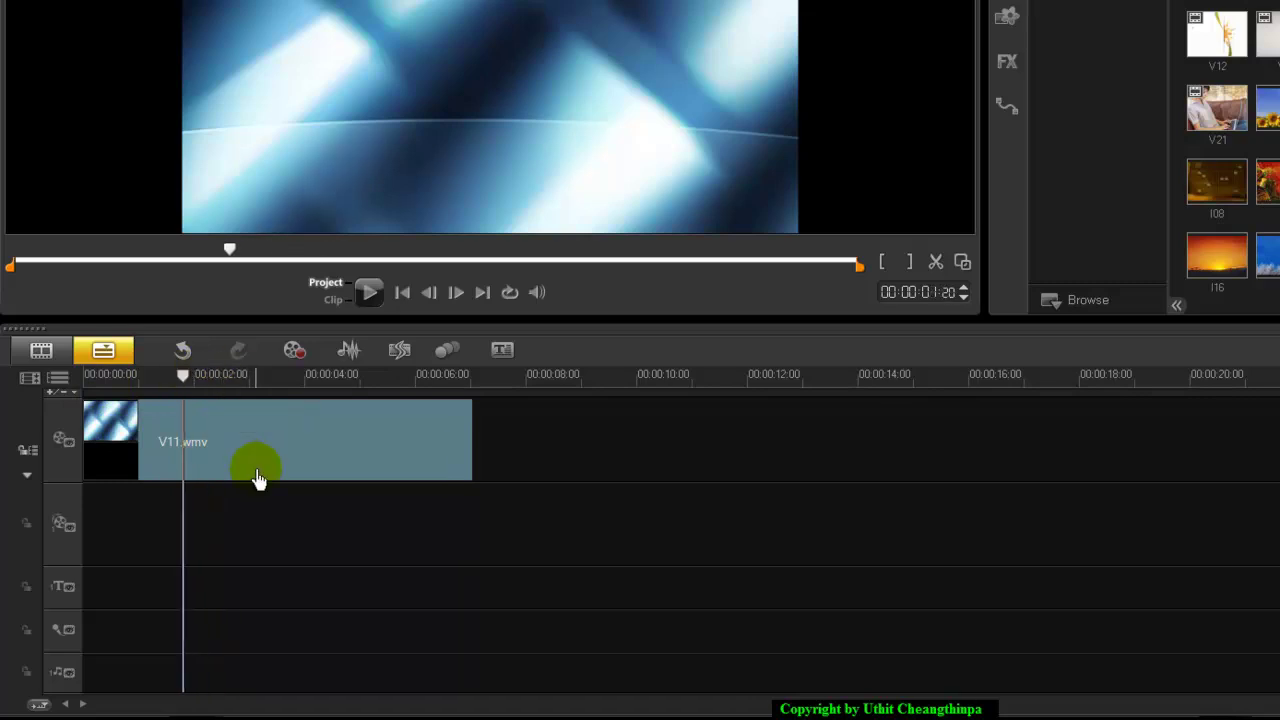
pyautogui.click(289, 463)
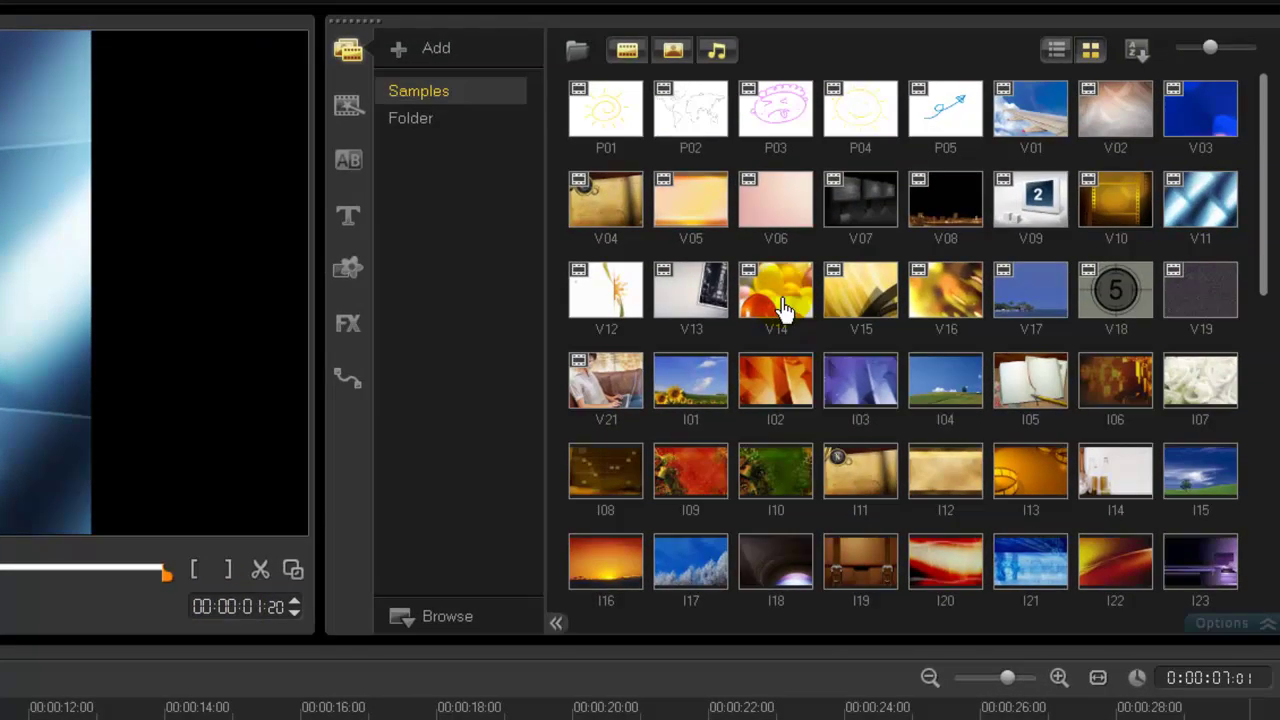
# Add the V10 sample video to the overlay track and trim it to V11's end
pyautogui.click(852, 310)
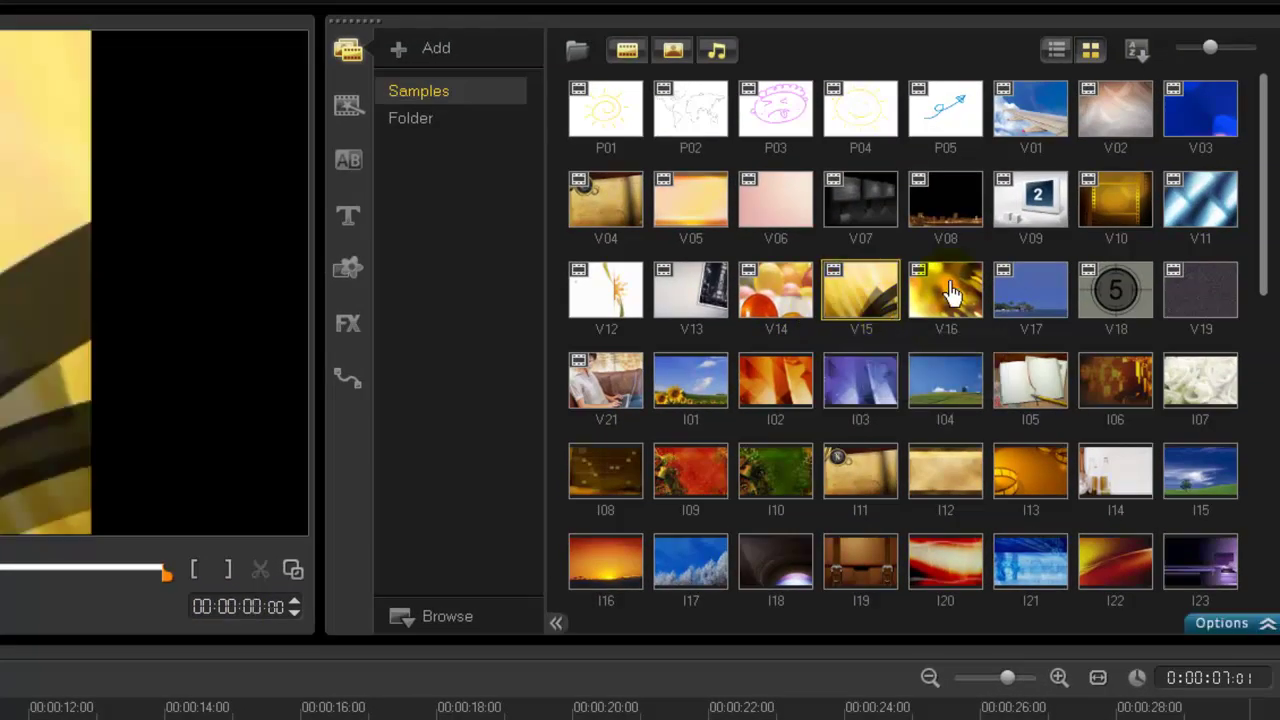
pyautogui.click(1118, 210)
pyautogui.moveTo(1115, 199); pyautogui.dragTo(616, 530)
pyautogui.moveTo(766, 514); pyautogui.dragTo(562, 520)
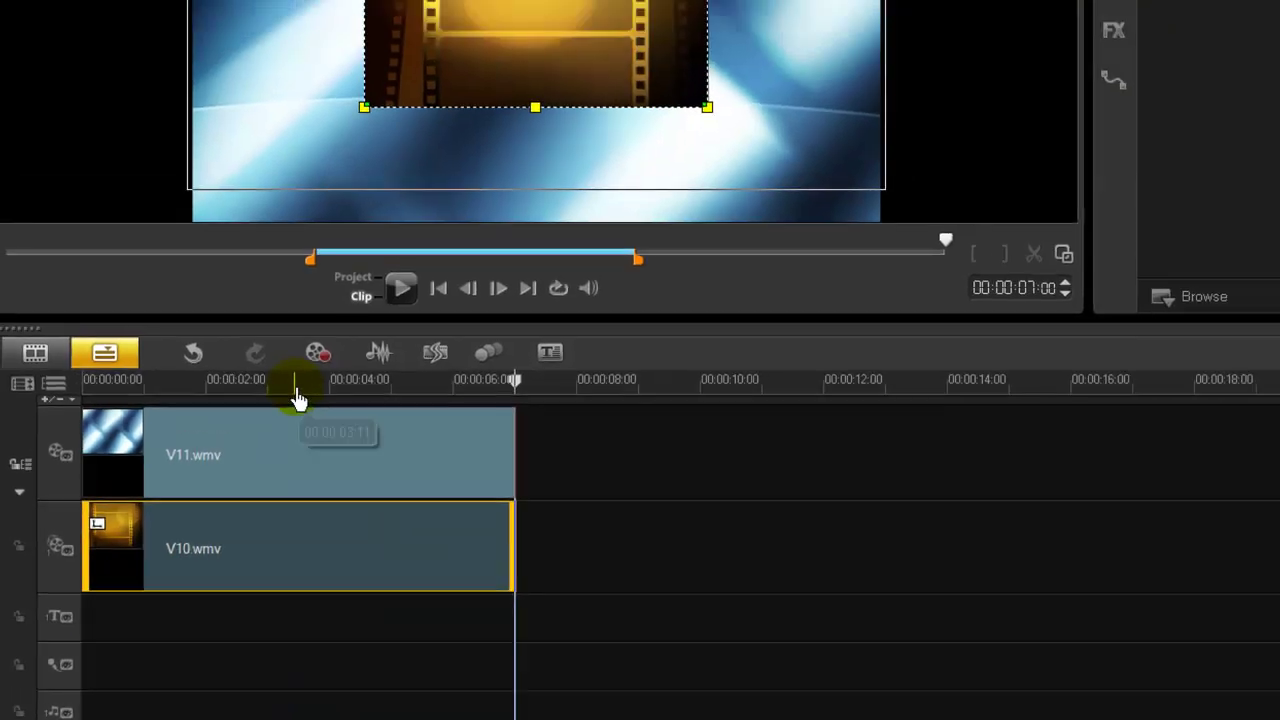
# Shrink the V10 overlay in the preview at 00:00:03:02 and align it to the centre of the frame
pyautogui.moveTo(323, 318); pyautogui.dragTo(295, 317)
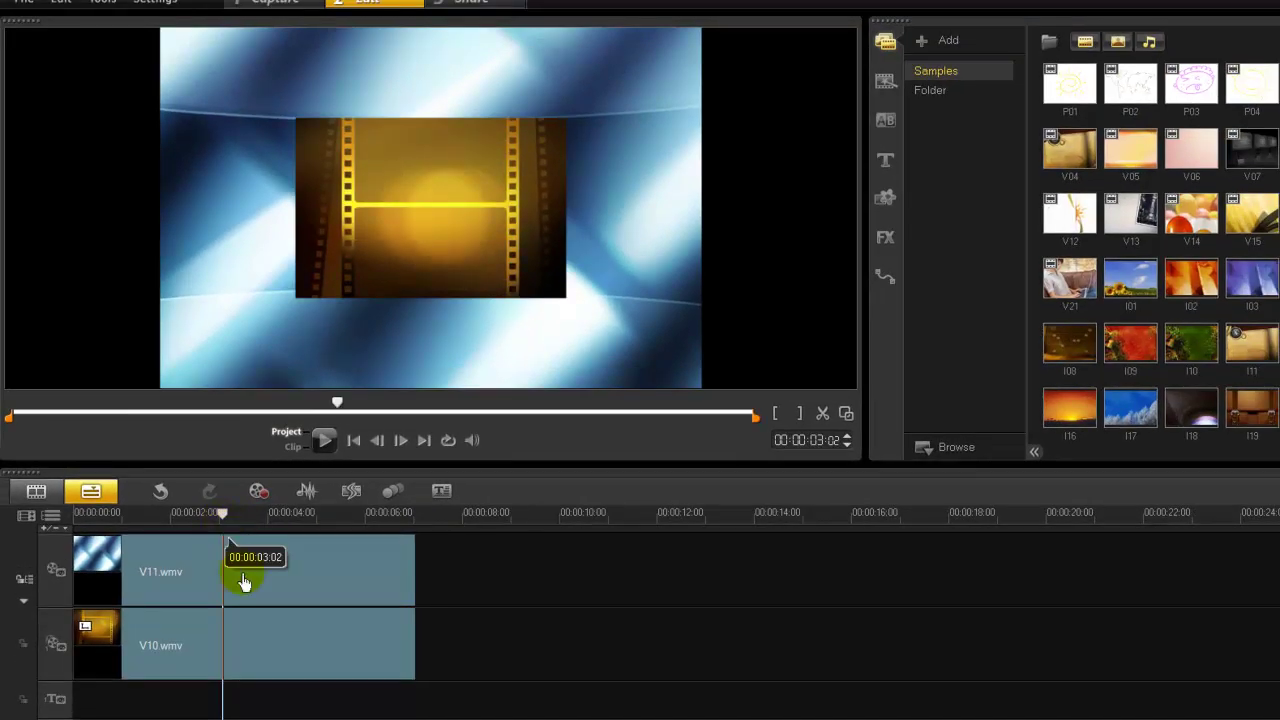
pyautogui.click(361, 499)
pyautogui.moveTo(566, 308); pyautogui.dragTo(452, 209)
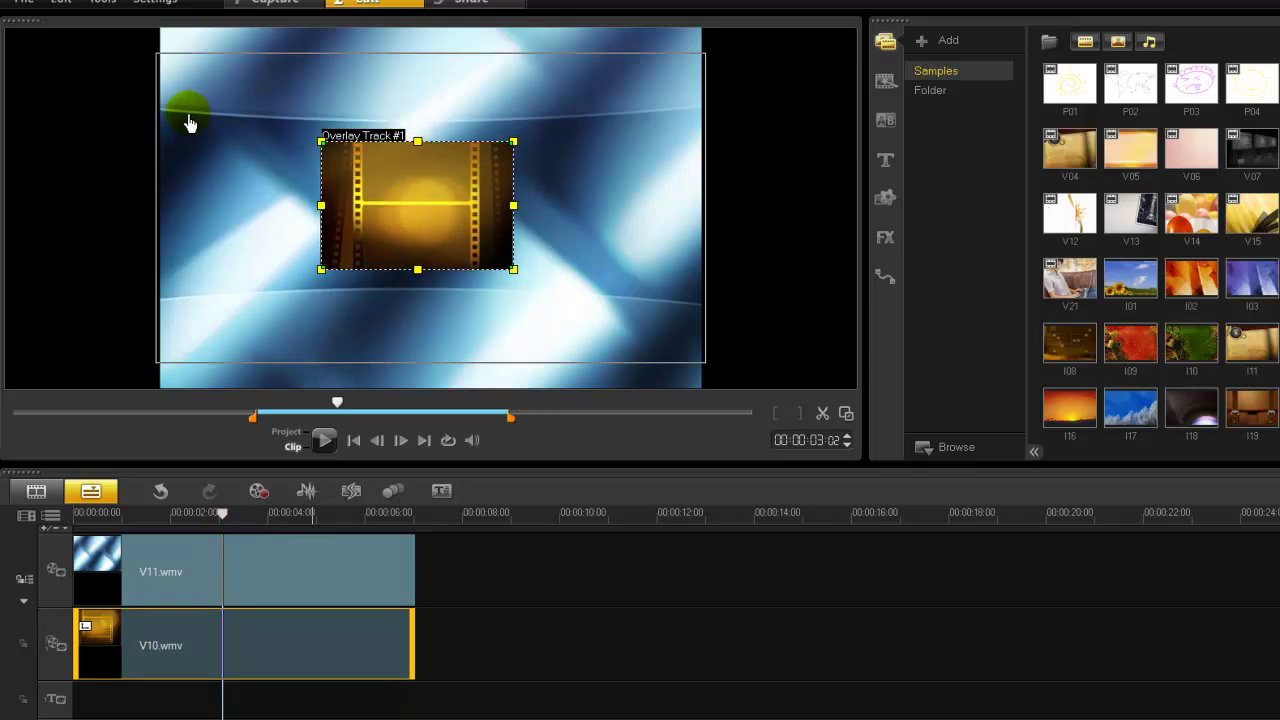
pyautogui.rightClick(423, 205)
pyautogui.click(500, 229)
pyautogui.click(594, 249)
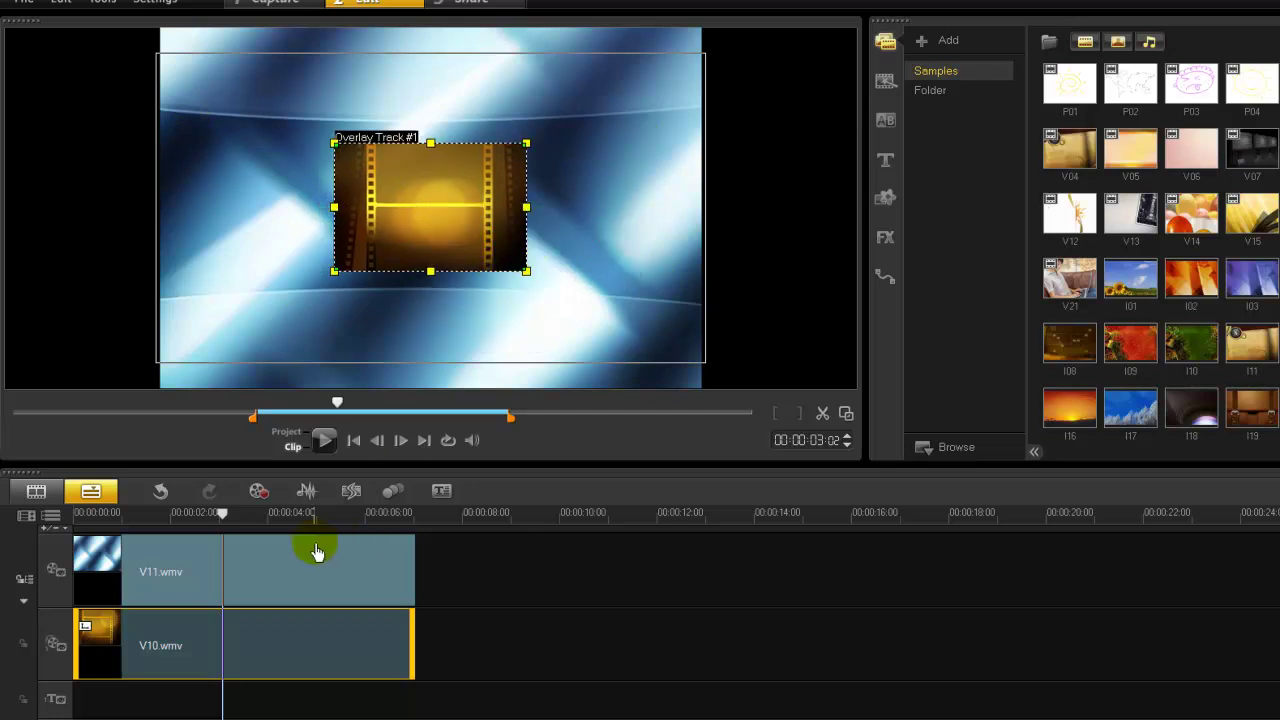
# Scrub the playhead back to 00:00:02:16 to check the centred V10 overlay
pyautogui.moveTo(277, 515); pyautogui.dragTo(203, 525)
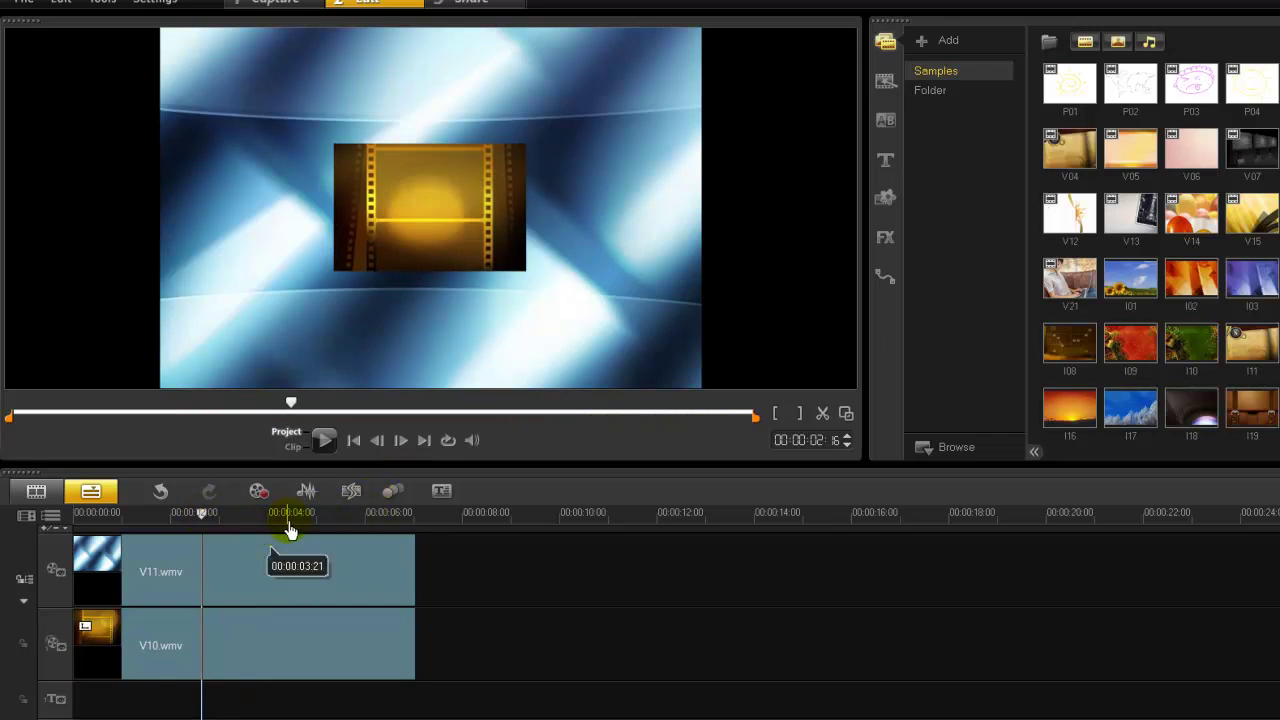
pyautogui.moveTo(331, 651); pyautogui.dragTo(326, 686)
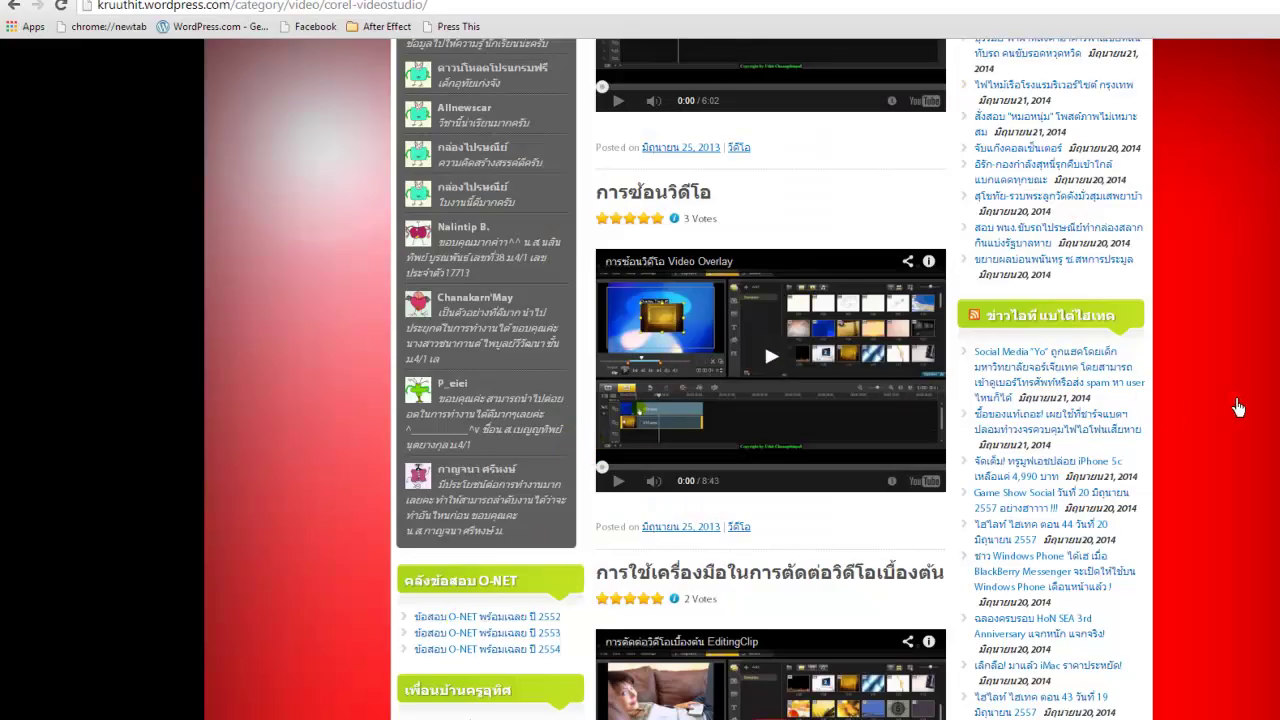
# Find the การเคลื่อนที่วิดีโอ post with its video on the Corel VideoStudio blog page
pyautogui.scroll(3, 1236, 410)
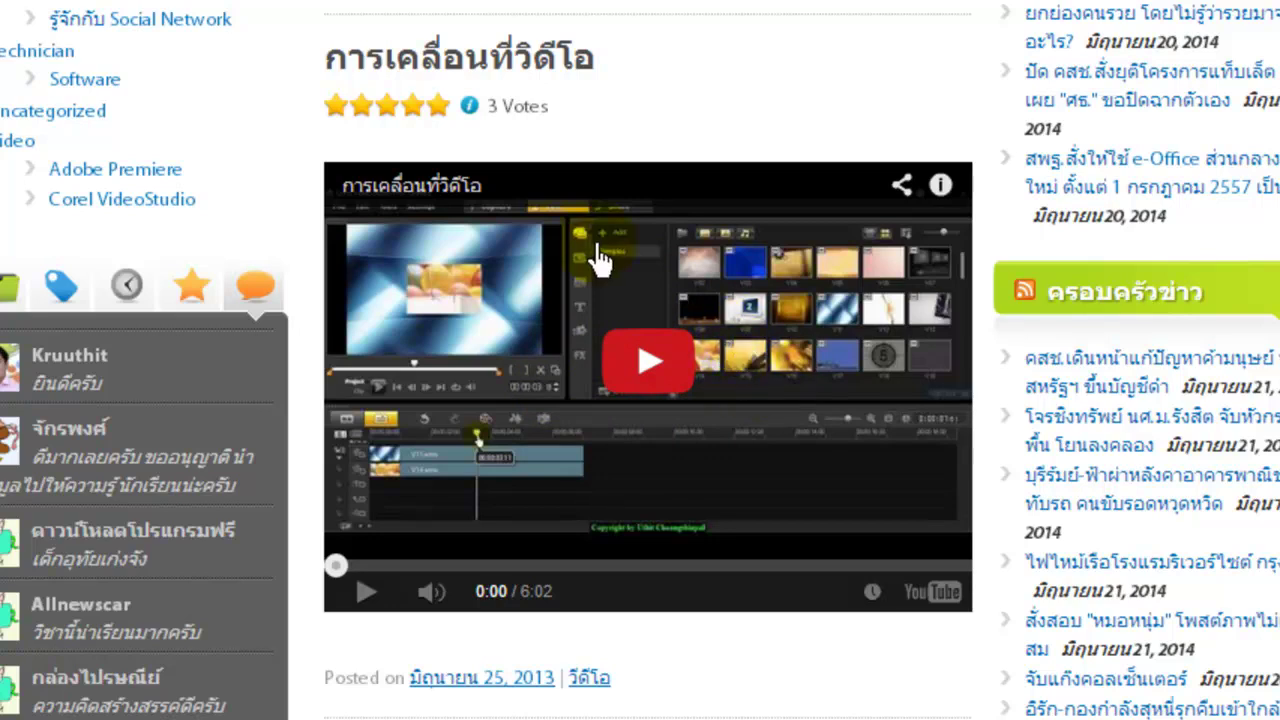
pyautogui.click(789, 449)
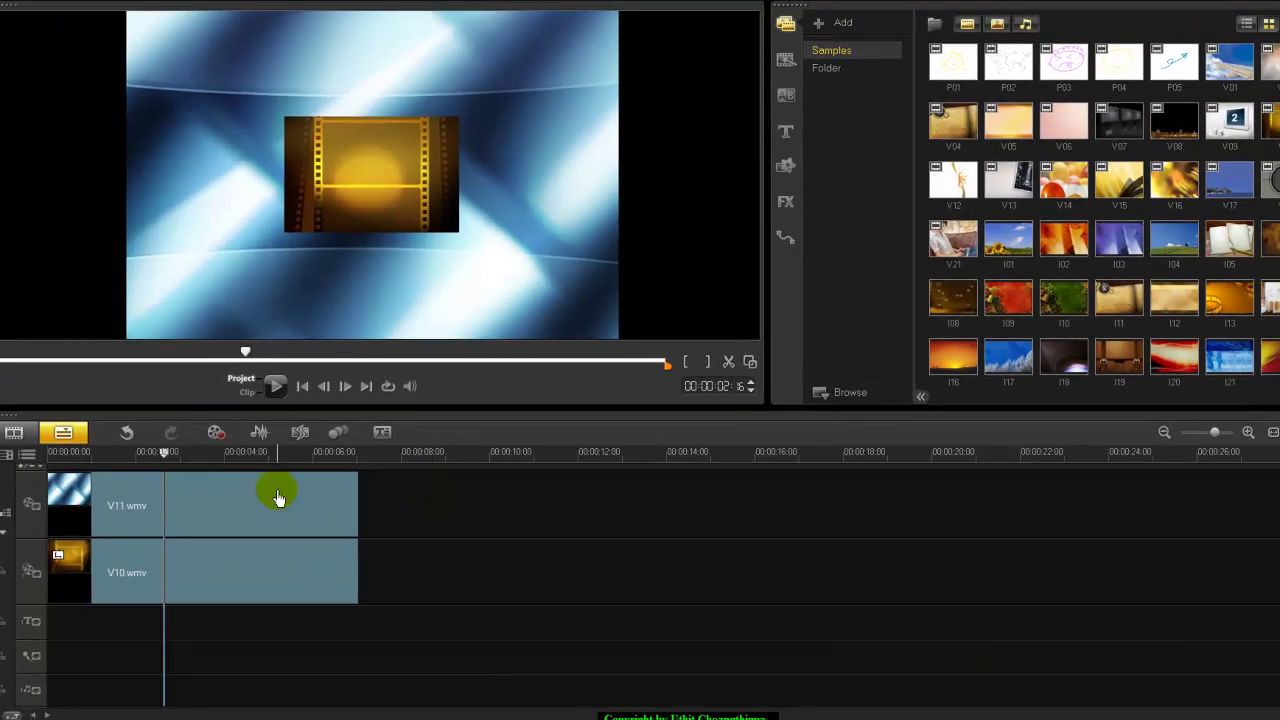
# Back in Corel VideoStudio, give the V10 overlay clip a Basic Motion that enters the frame from the left
pyautogui.moveTo(165, 455)
pyautogui.mouseDown()
pyautogui.moveTo(114, 452)
pyautogui.moveTo(182, 458)
pyautogui.moveTo(165, 458)
pyautogui.mouseUp()
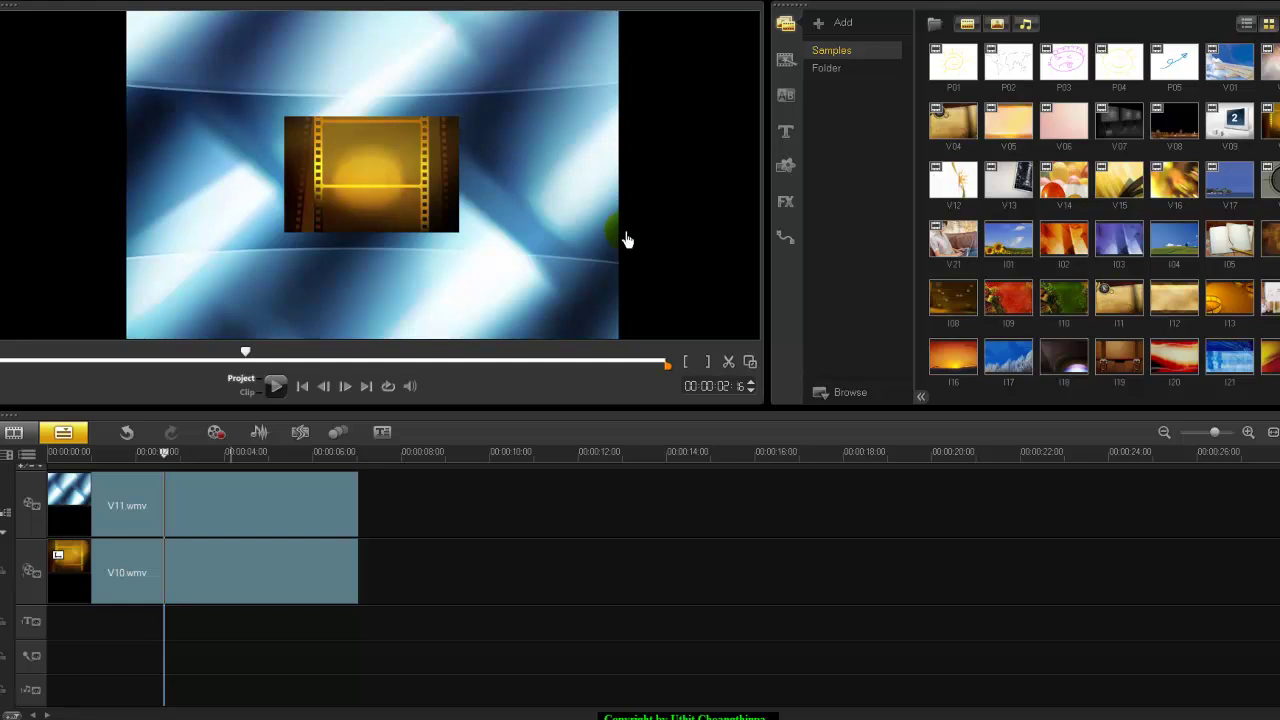
pyautogui.click(206, 577)
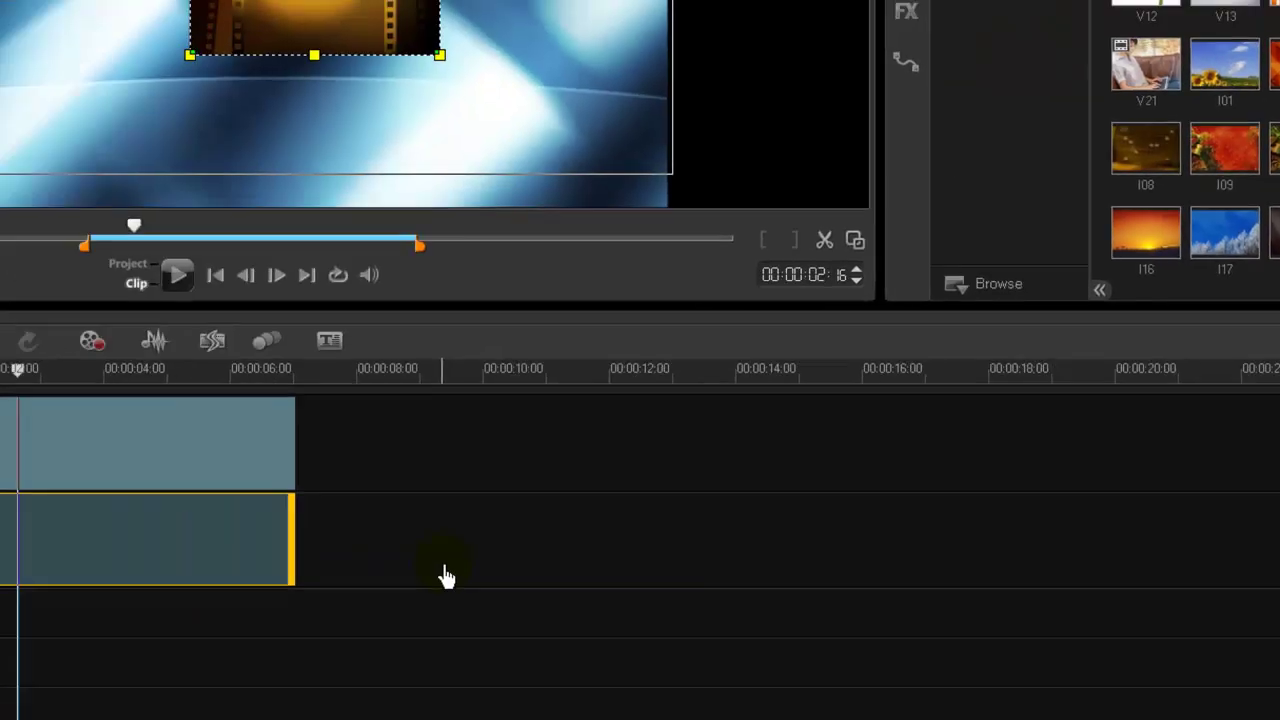
pyautogui.click(389, 531)
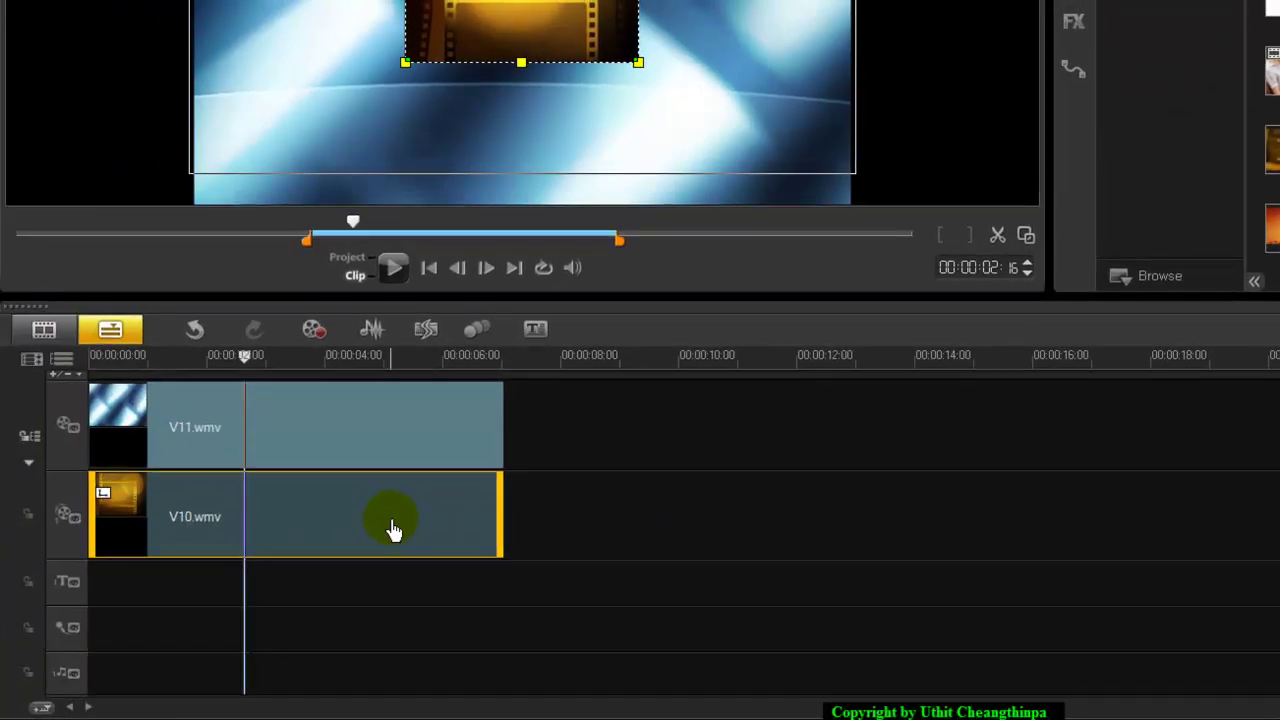
pyautogui.doubleClick(391, 527)
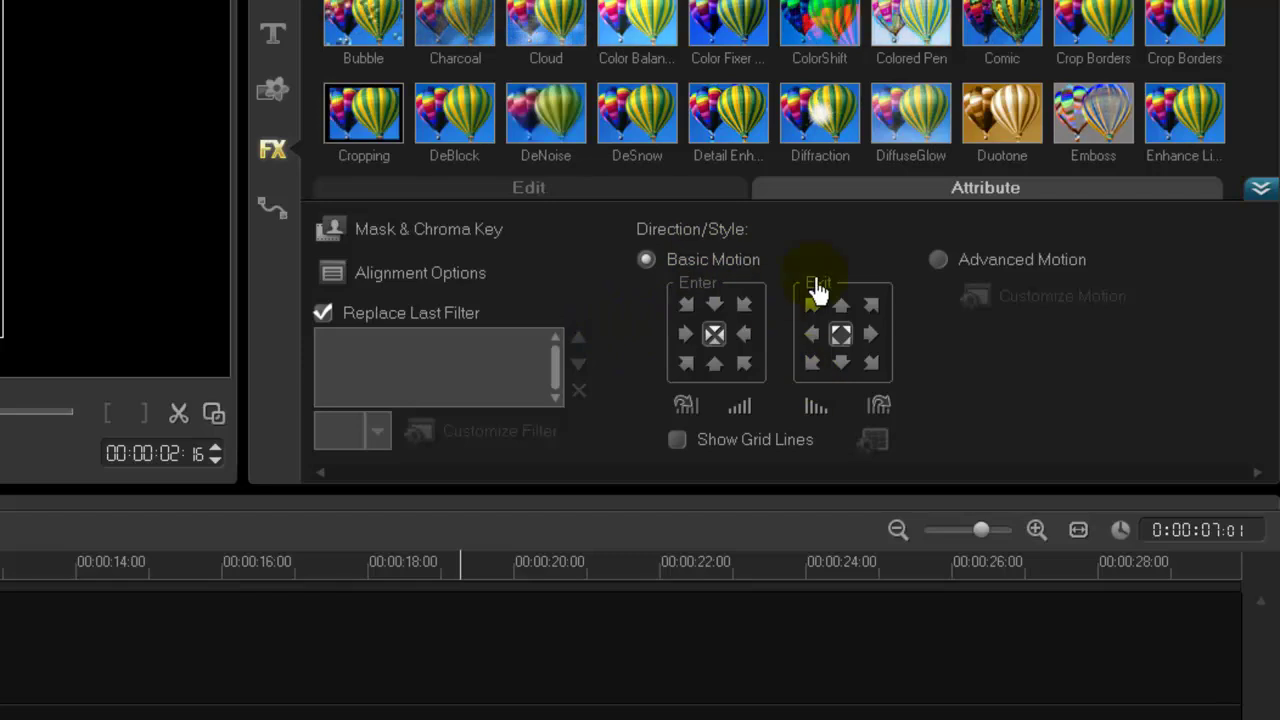
pyautogui.click(684, 336)
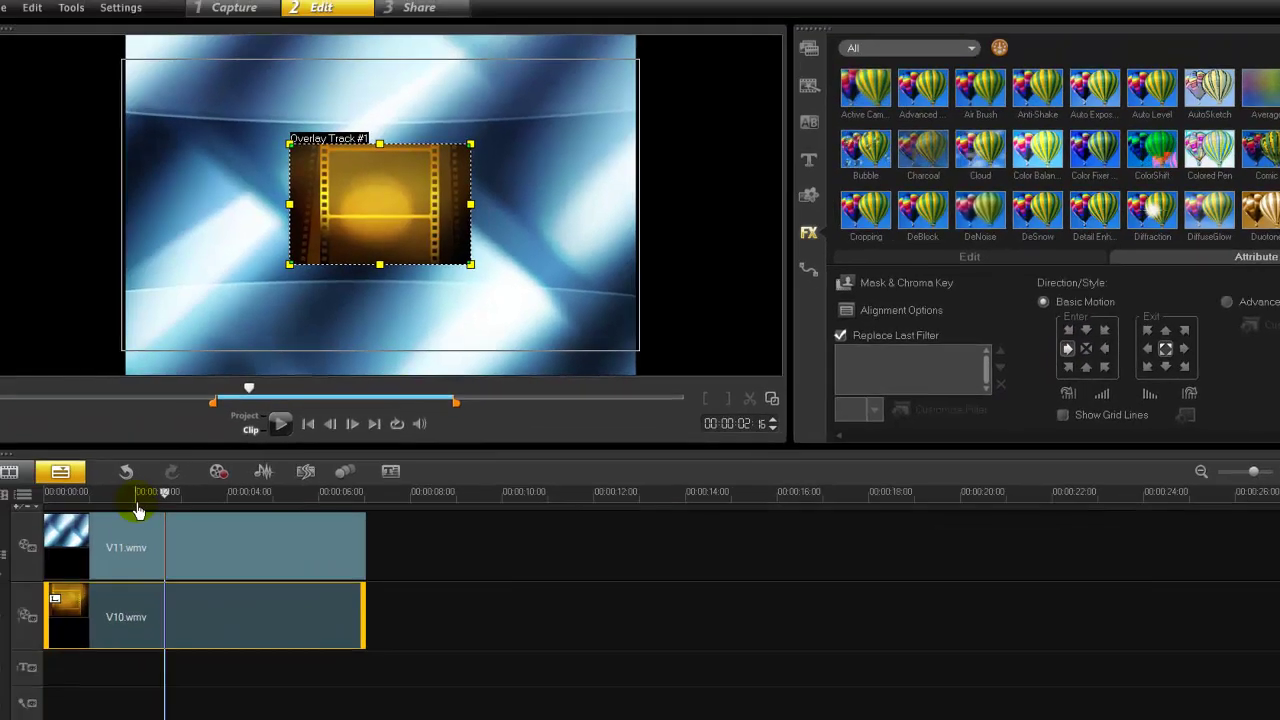
# Play the project from the start to preview V10's entrance, and move the playhead to 00:00:03:00
pyautogui.moveTo(138, 500); pyautogui.dragTo(44, 500)
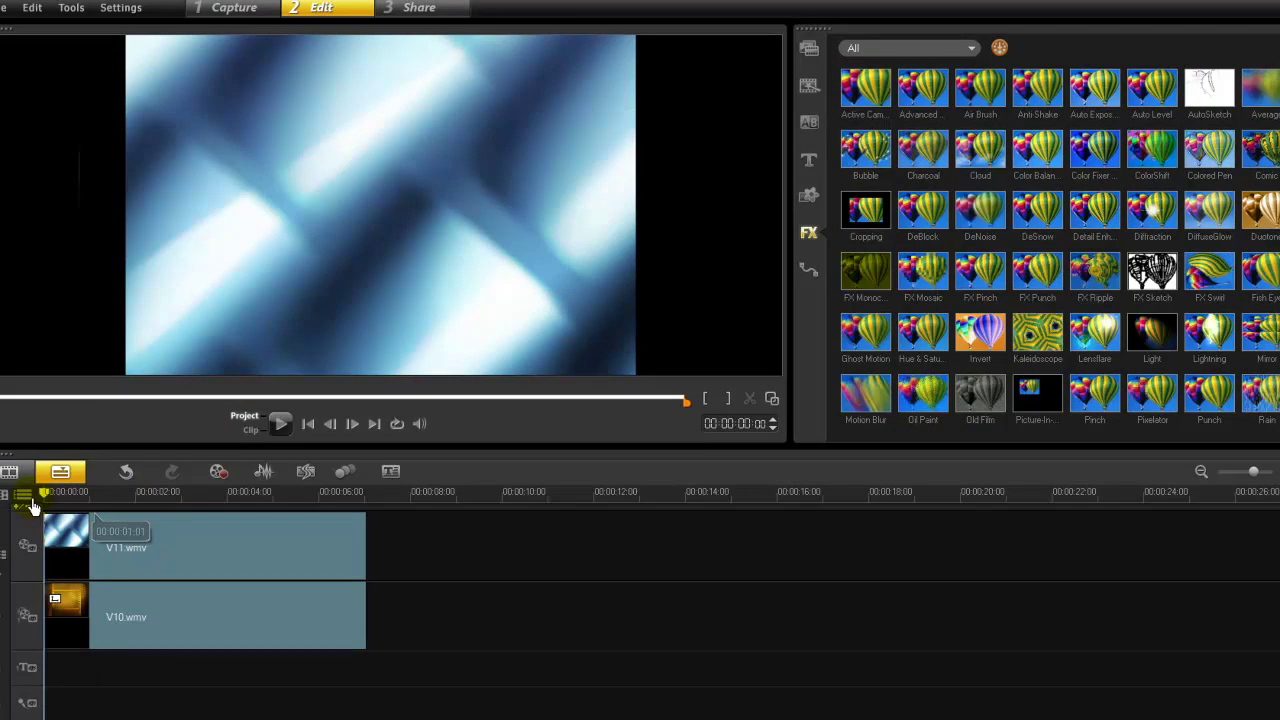
pyautogui.click(279, 424)
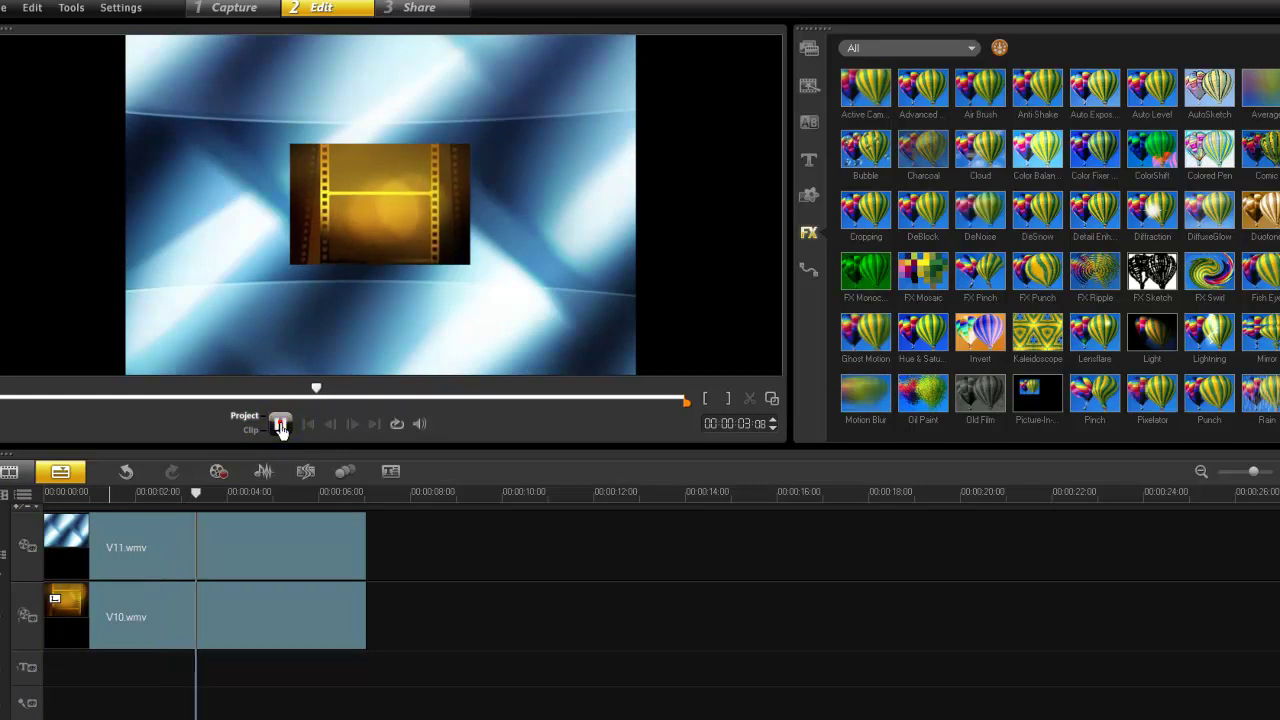
pyautogui.moveTo(194, 493)
pyautogui.mouseDown()
pyautogui.moveTo(77, 505)
pyautogui.moveTo(152, 500)
pyautogui.moveTo(183, 514)
pyautogui.mouseUp()
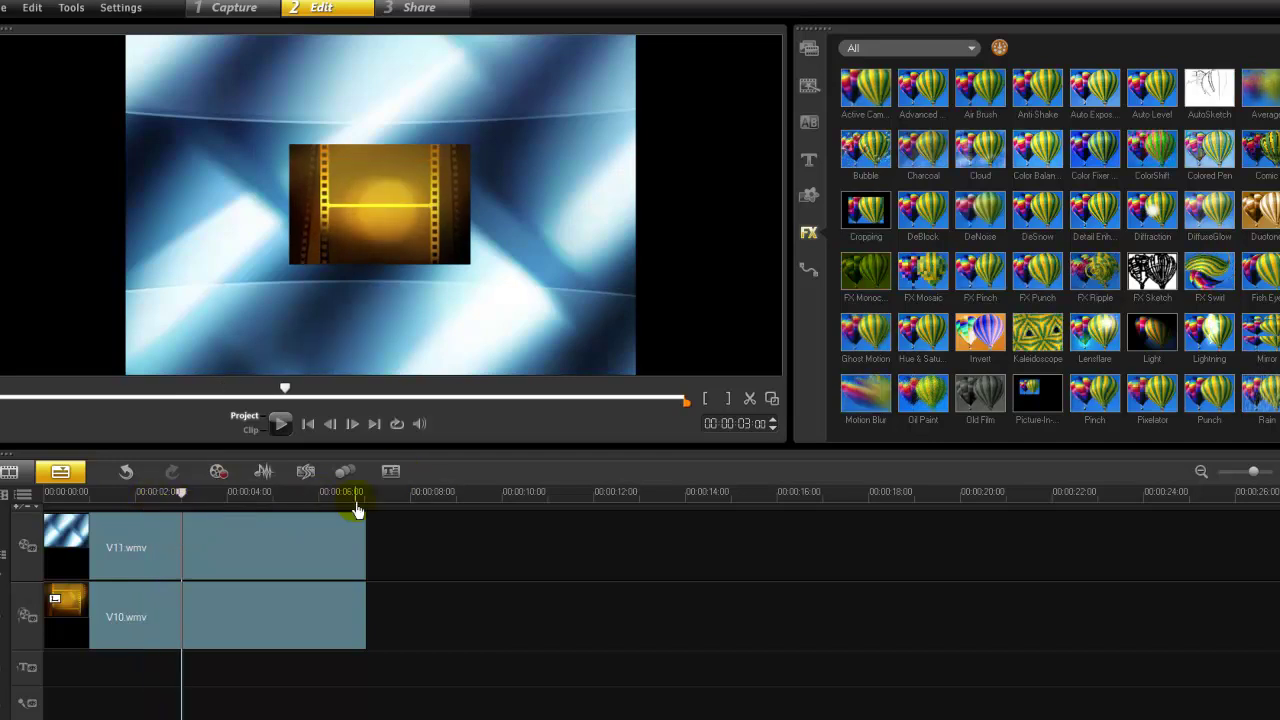
# Set the V10 overlay's Basic Motion to exit toward the right and return the playhead to the project start
pyautogui.click(222, 603)
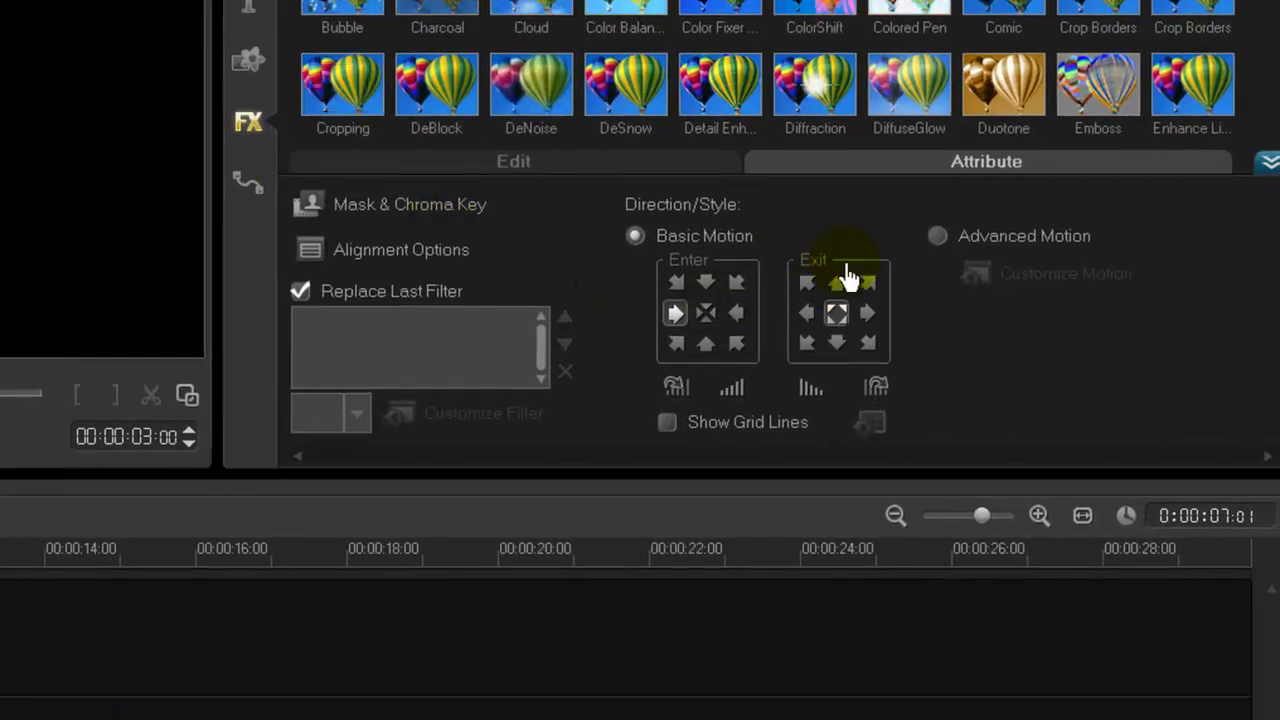
pyautogui.click(867, 316)
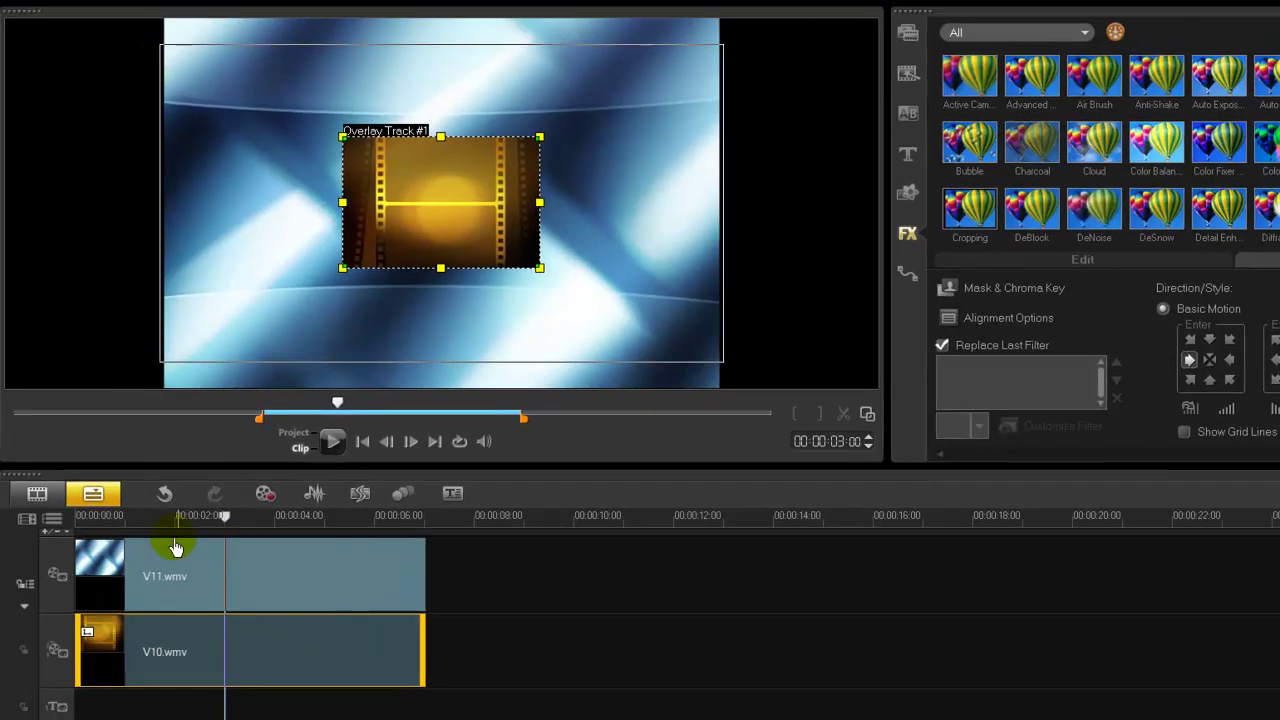
pyautogui.moveTo(149, 520); pyautogui.dragTo(51, 520)
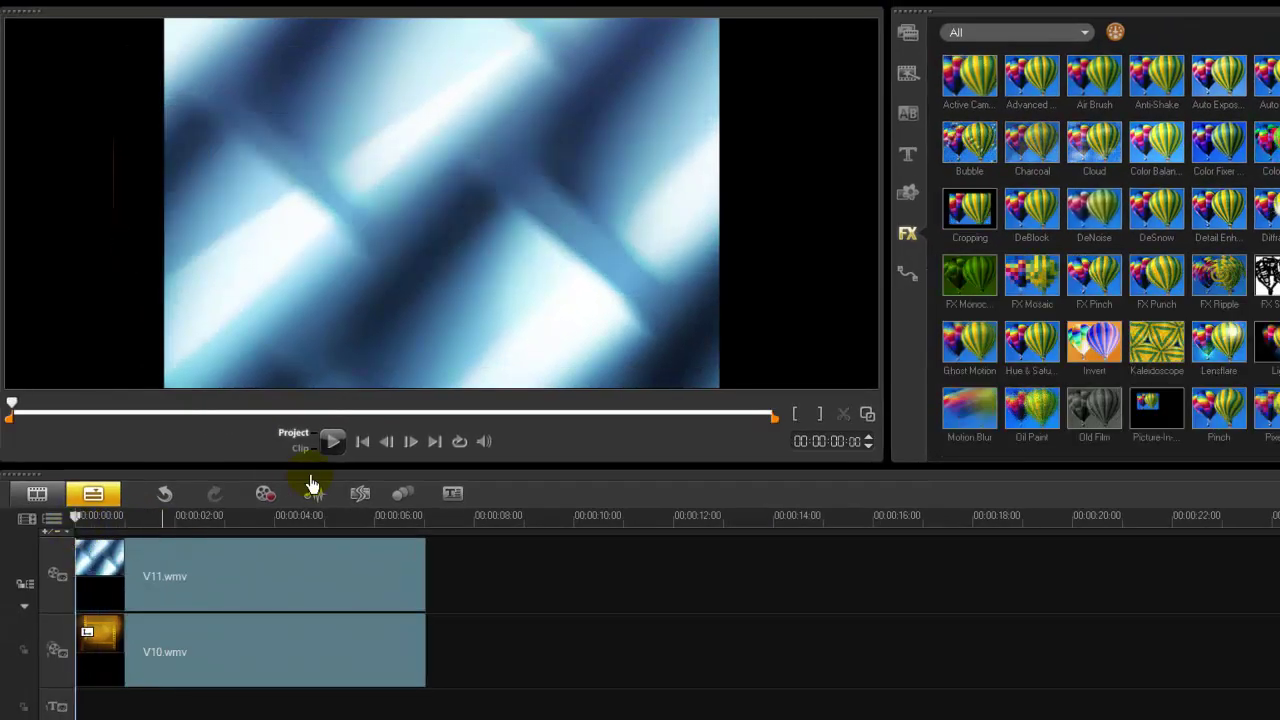
# Play the project to preview V10's entrance and exit, and move the playhead back to 00:00:03:00
pyautogui.click(333, 443)
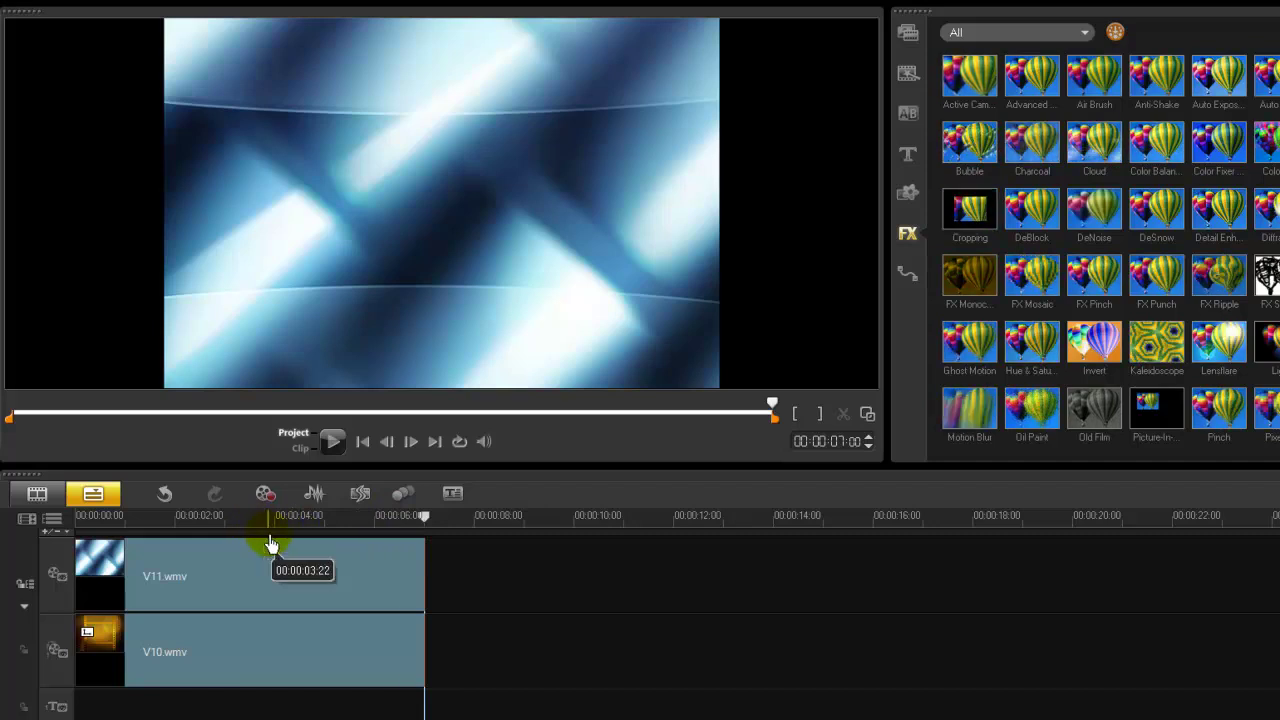
pyautogui.moveTo(282, 535); pyautogui.dragTo(229, 530)
pyautogui.click(320, 583)
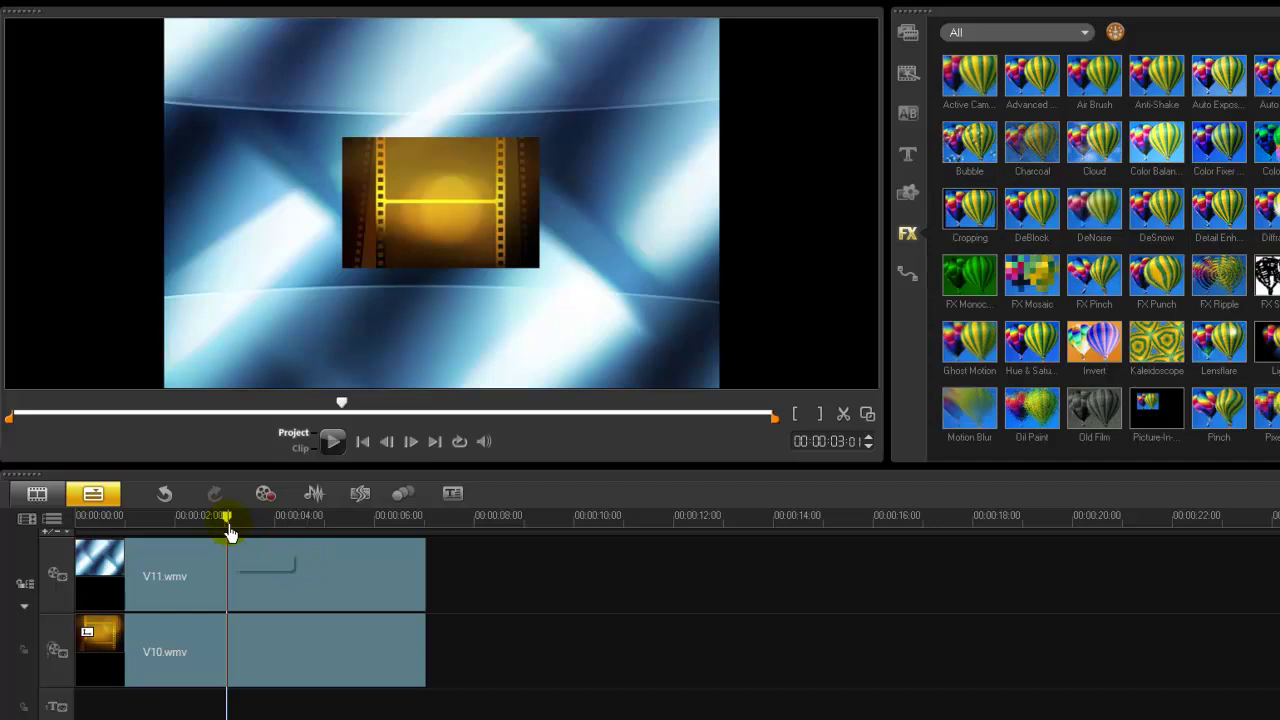
pyautogui.moveTo(228, 530)
pyautogui.mouseDown()
pyautogui.moveTo(164, 517)
pyautogui.moveTo(226, 524)
pyautogui.mouseUp()
pyautogui.moveTo(260, 572); pyautogui.dragTo(440, 236)
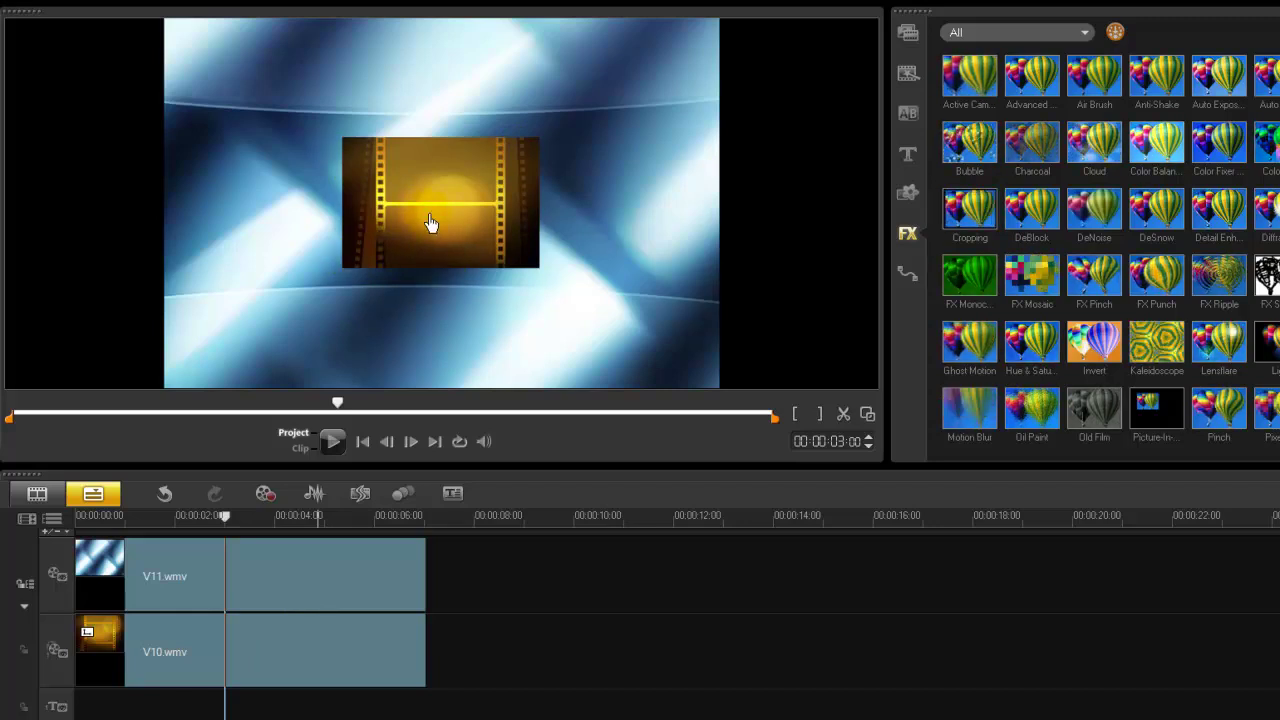
pyautogui.click(233, 538)
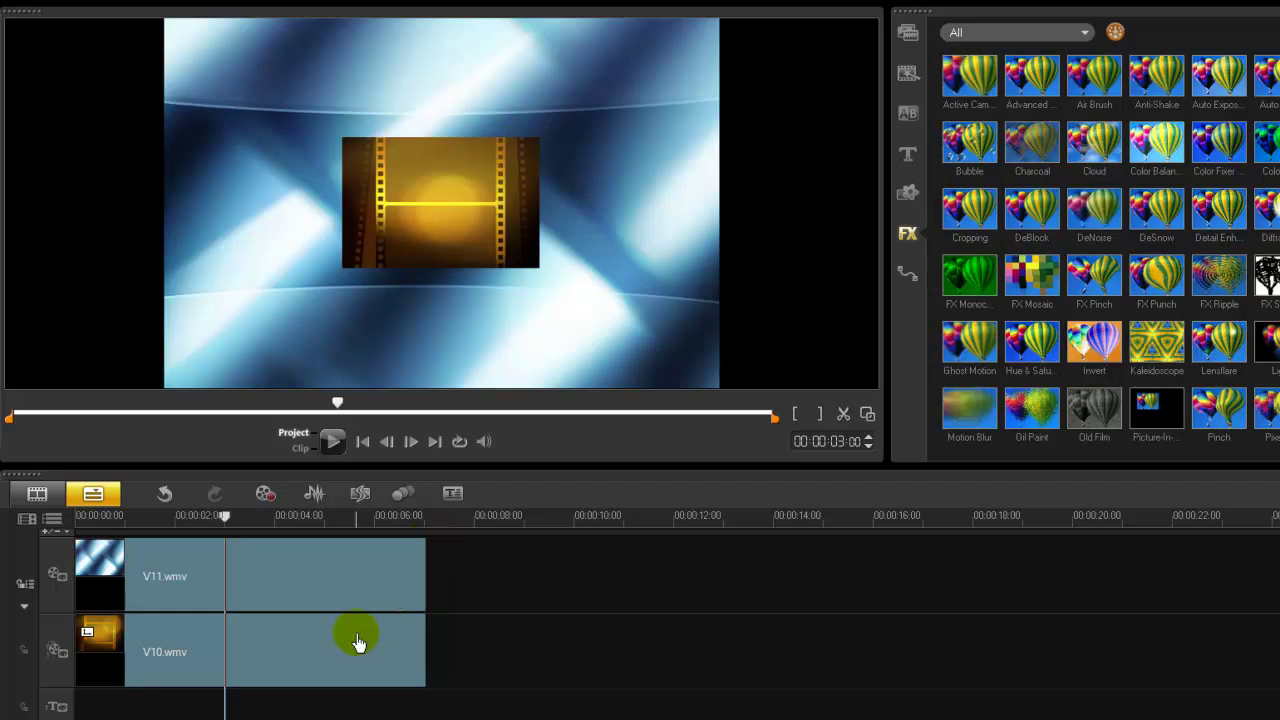
# Switch to the Corel VideoStudio blog page and find the การสร้าง Mask Frame ให้กับวีดีโอ post
pyautogui.click(322, 660)
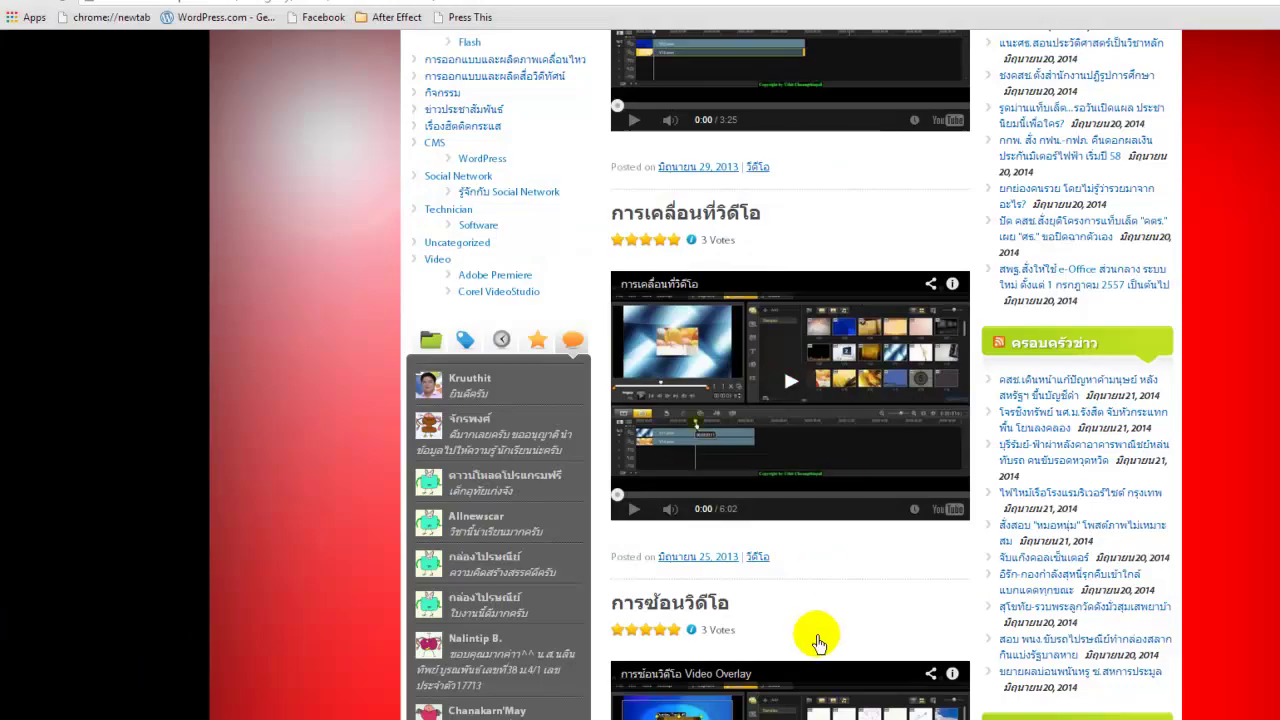
pyautogui.scroll(3, 790, 600)
pyautogui.scroll(1, 762, 553)
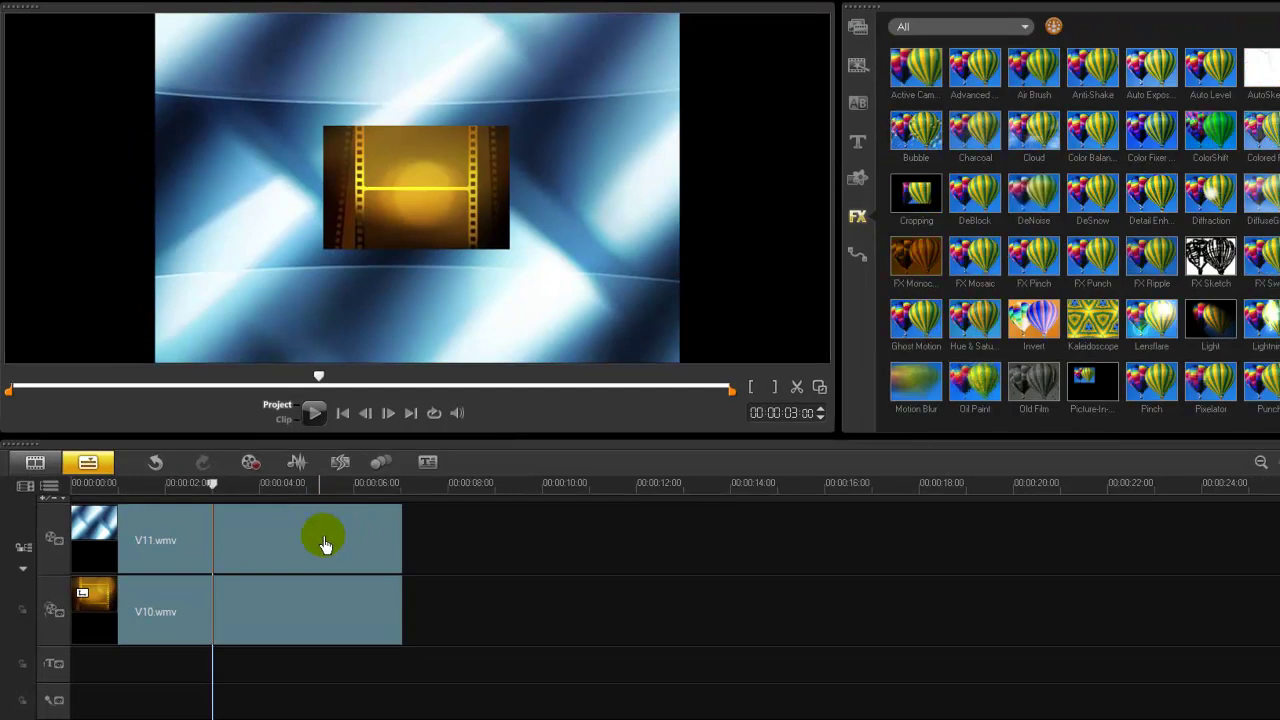
# Back in Corel VideoStudio, apply overlay options to the V10 overlay clip with the type Mask Frame
pyautogui.click(258, 615)
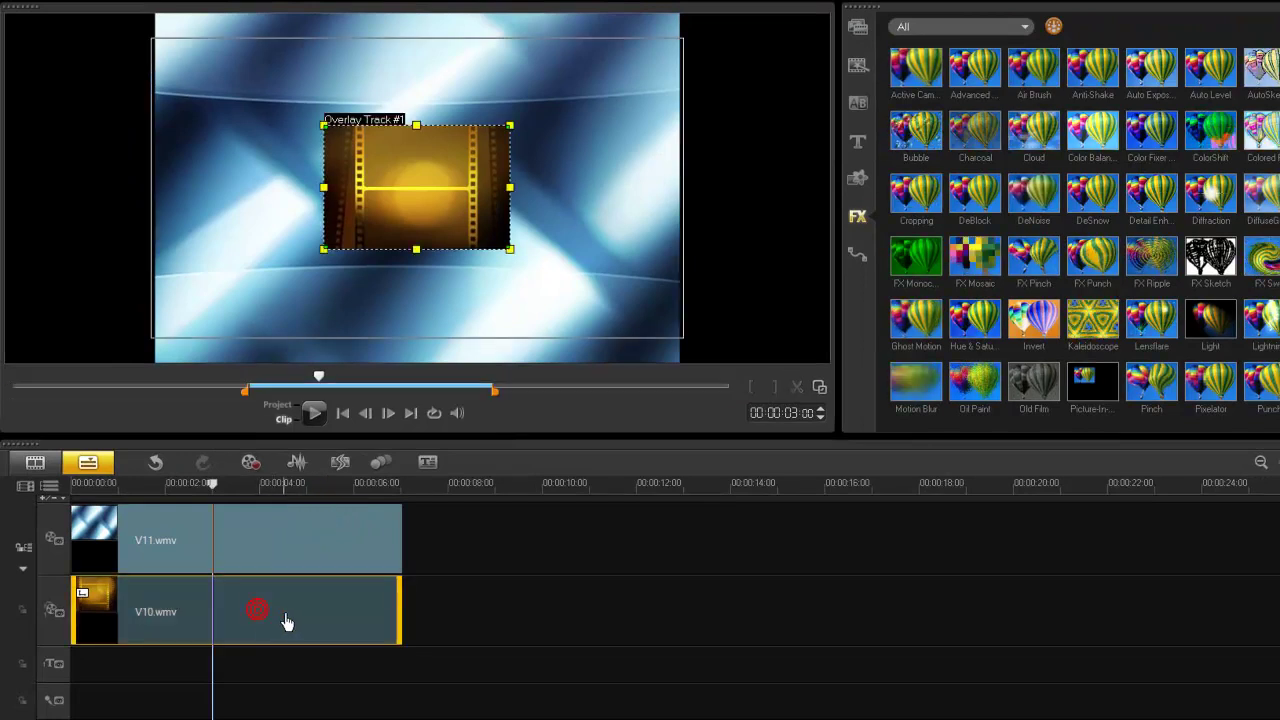
pyautogui.doubleClick(292, 615)
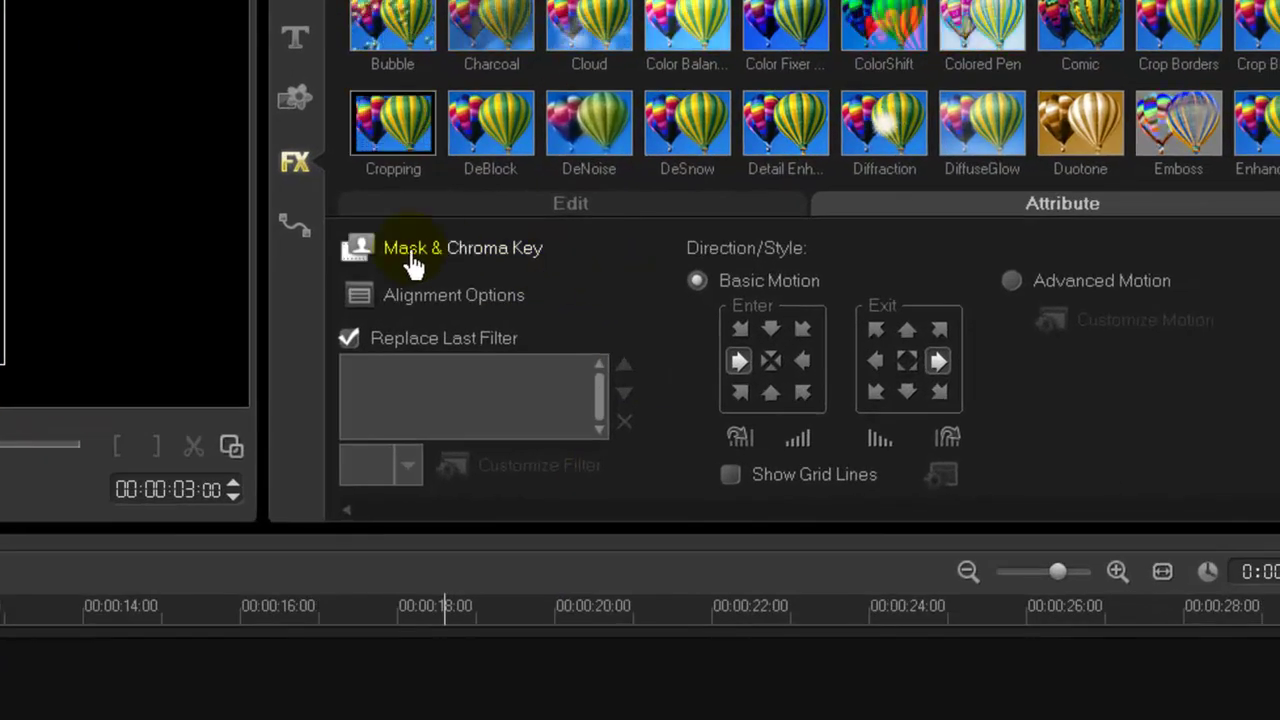
pyautogui.click(480, 263)
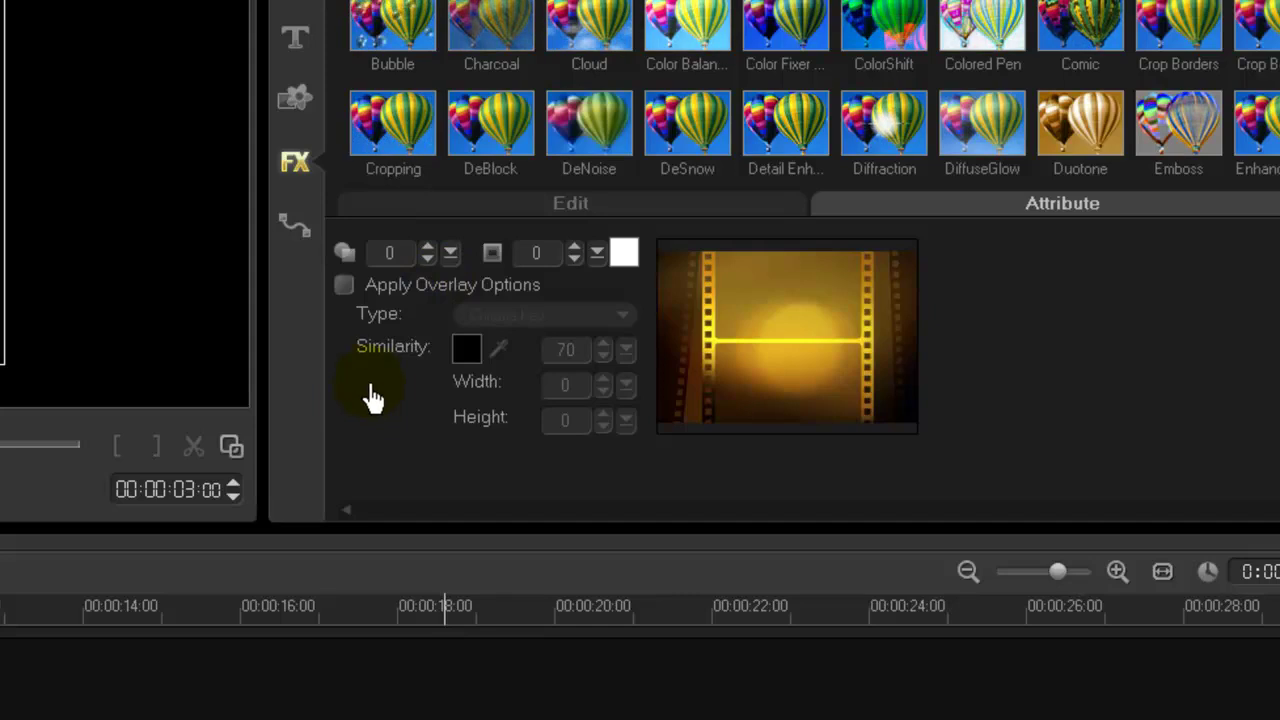
pyautogui.click(343, 286)
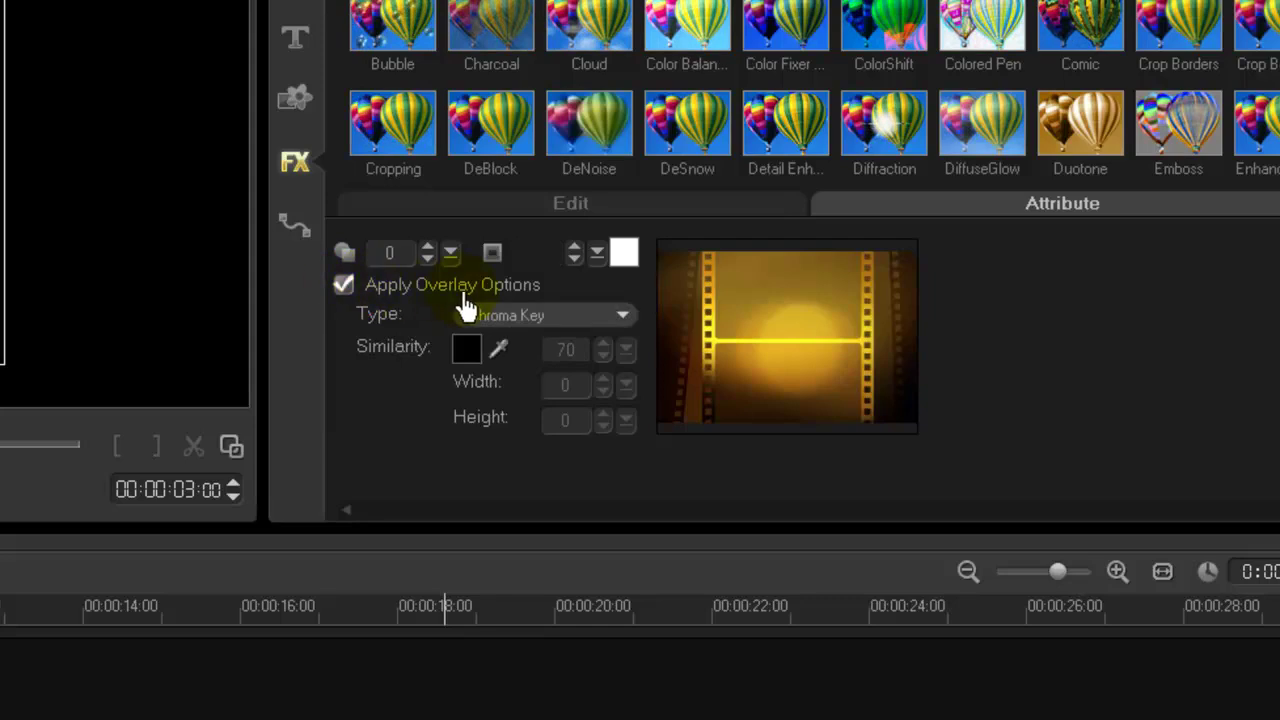
pyautogui.click(543, 318)
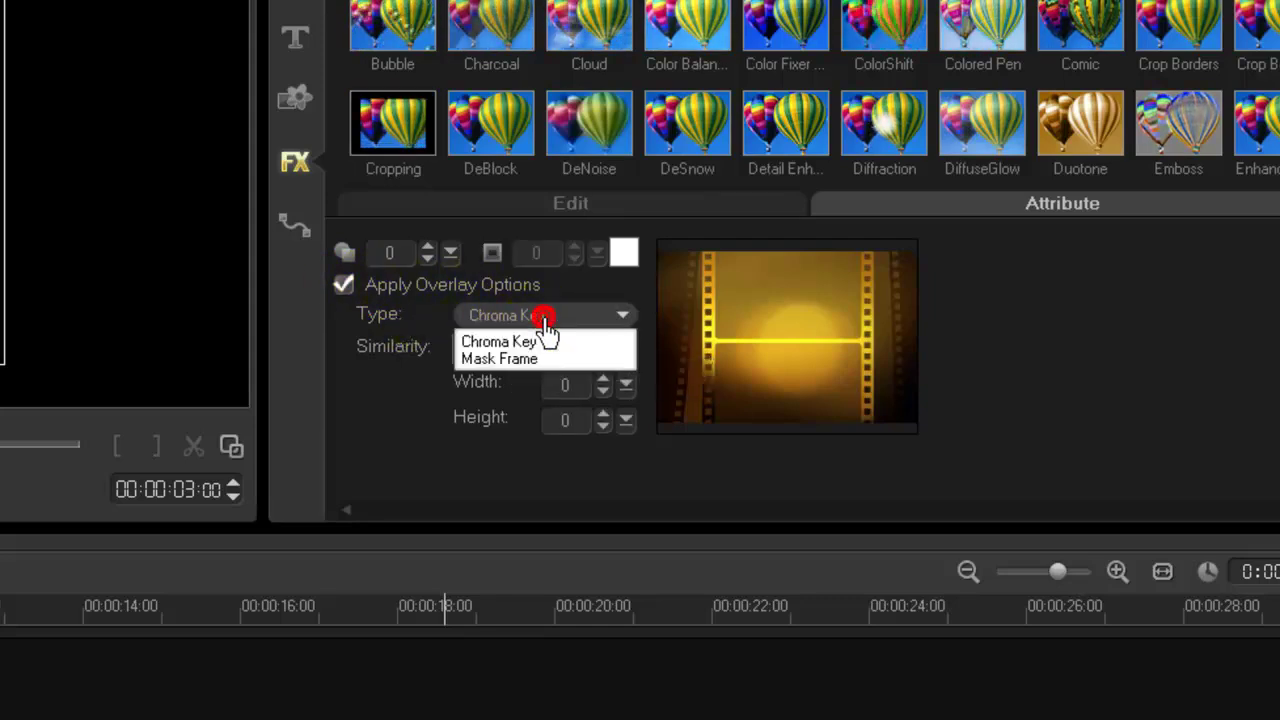
pyautogui.click(500, 359)
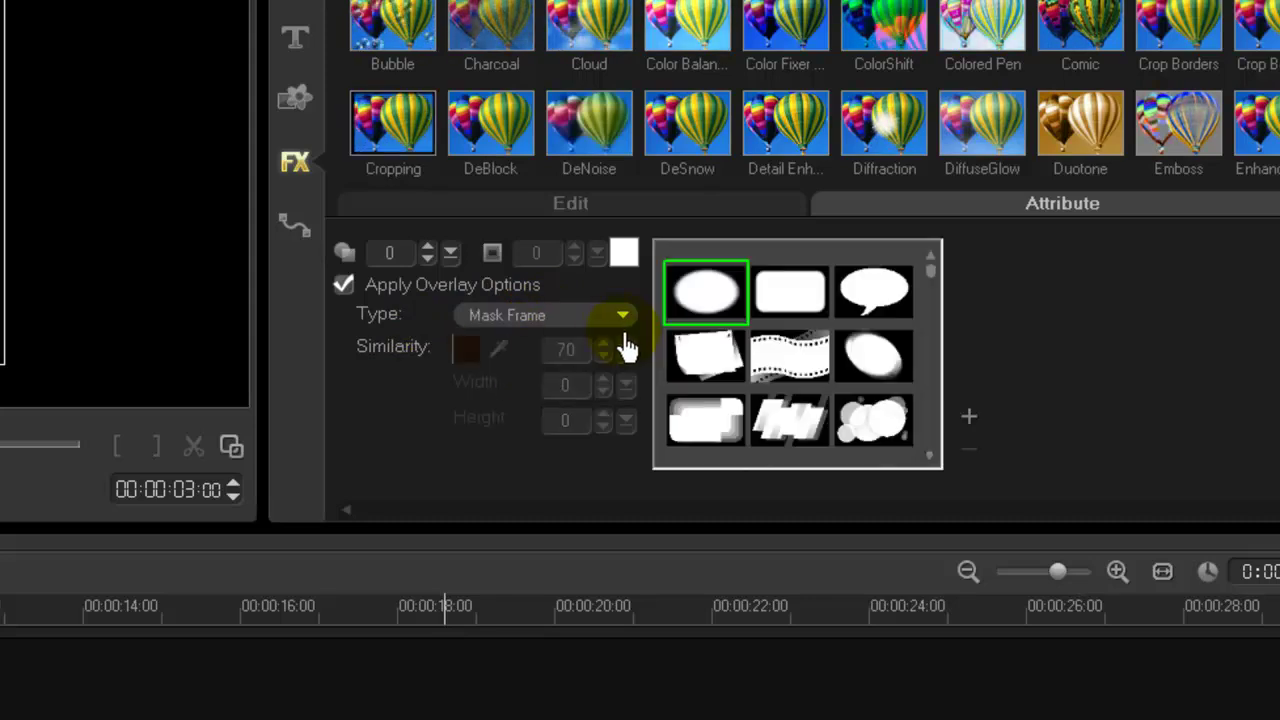
# Try the first mask shapes on the V10 overlay, including the rounded rectangle, speech bubble, tilted oval, film strip and overlapping circles
pyautogui.click(803, 290)
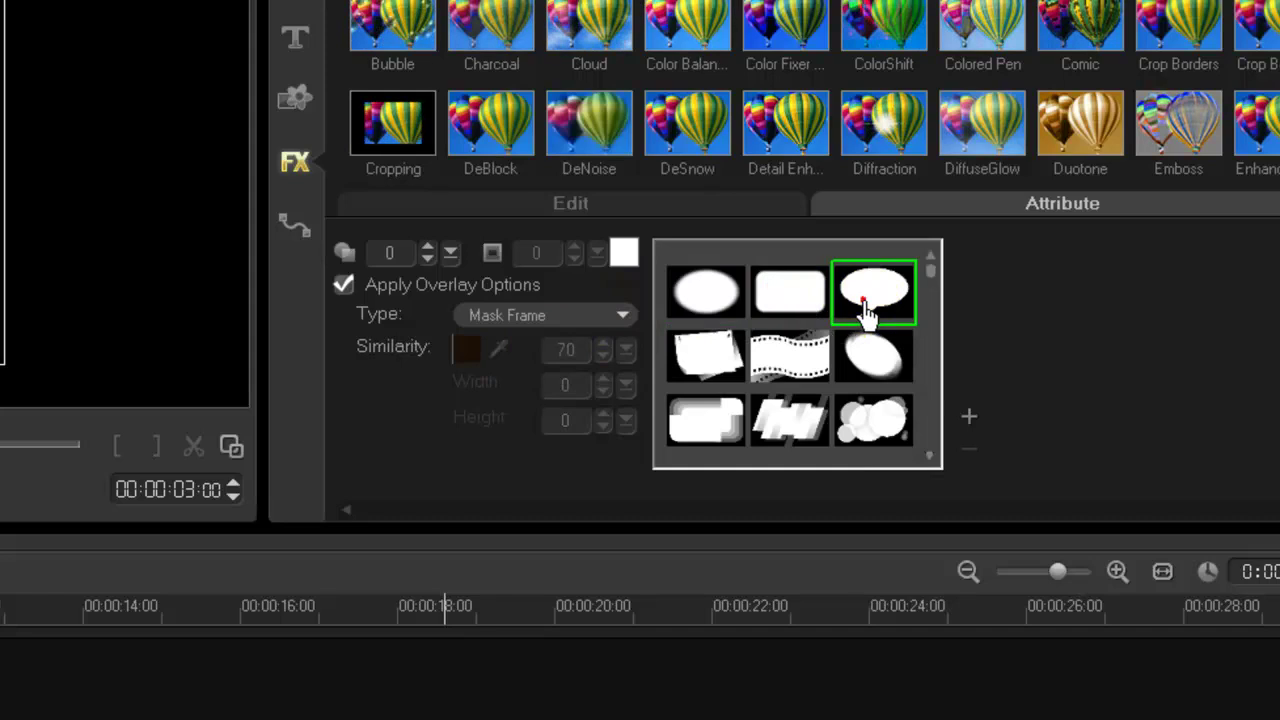
pyautogui.click(869, 293)
pyautogui.click(870, 362)
pyautogui.click(772, 370)
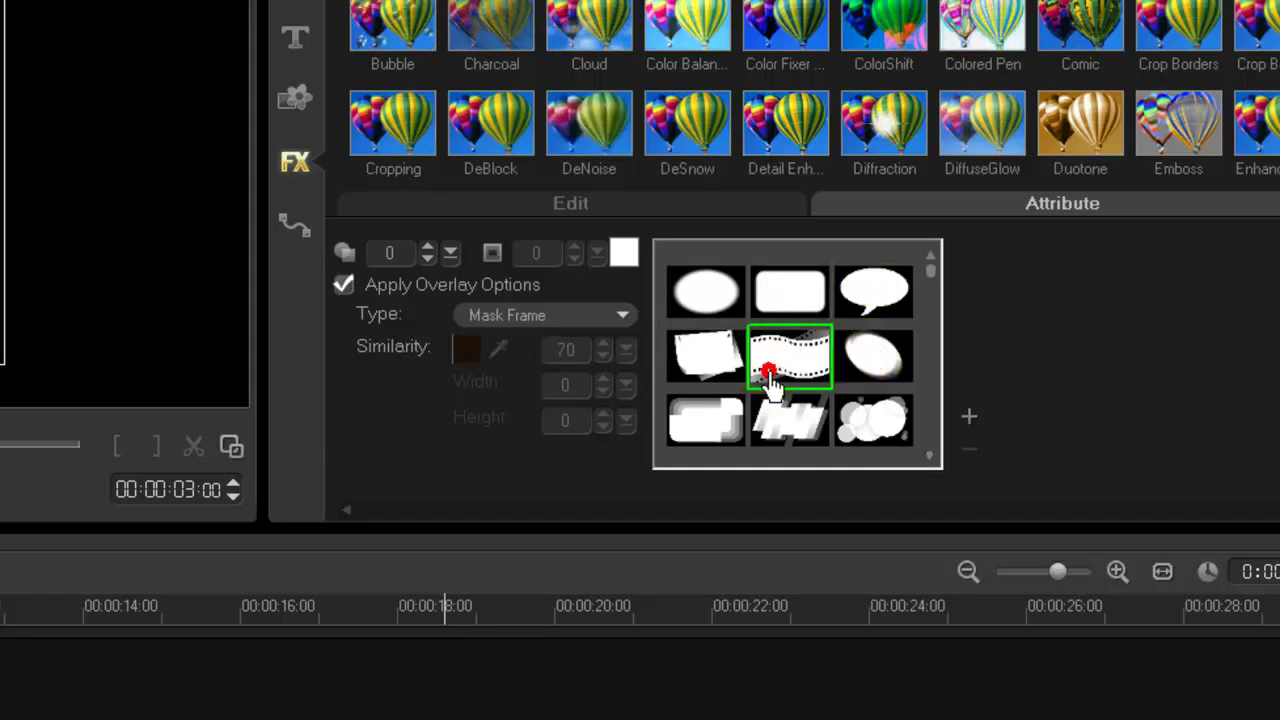
pyautogui.click(715, 370)
pyautogui.click(714, 412)
pyautogui.click(800, 415)
pyautogui.click(872, 420)
# Try further mask shapes on the V10 overlay, including the overlapping hearts and the rough-edged rectangle beside the brush stroke
pyautogui.click(930, 457)
pyautogui.click(930, 457)
pyautogui.click(709, 355)
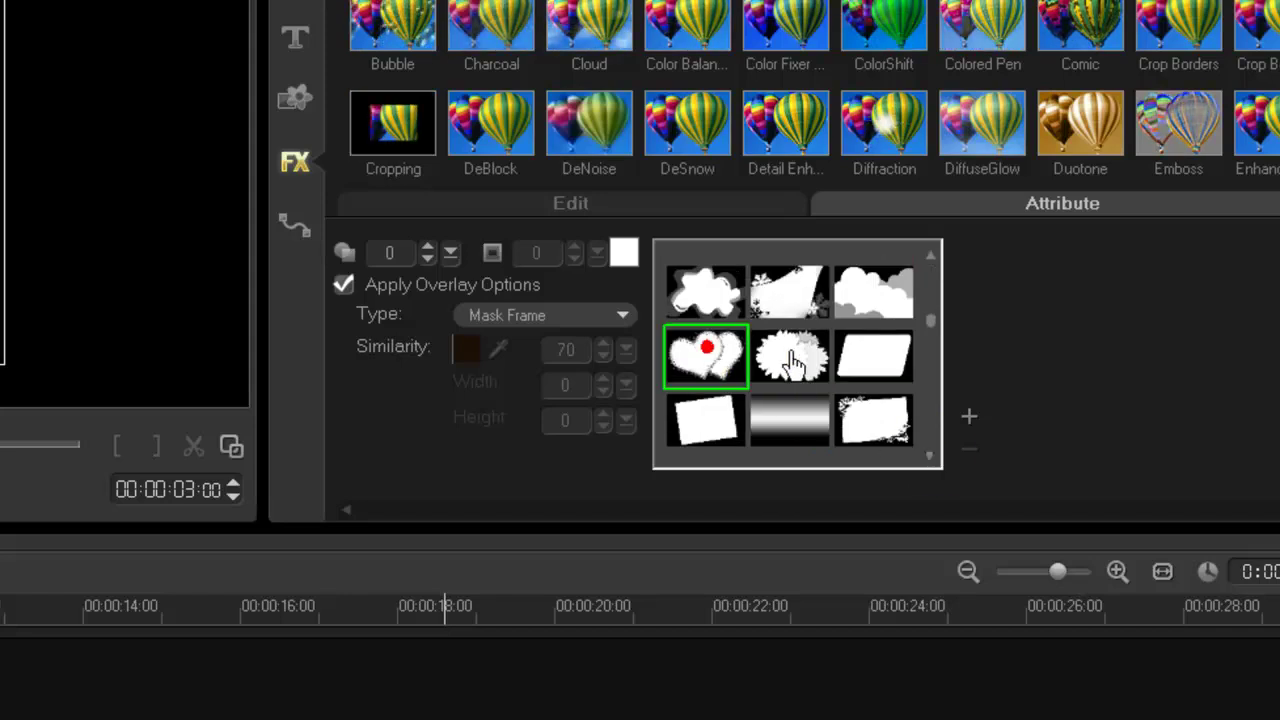
pyautogui.scroll(-1, 800, 380)
pyautogui.click(790, 355)
pyautogui.scroll(-1, 858, 365)
pyautogui.click(858, 362)
pyautogui.scroll(-1, 830, 400)
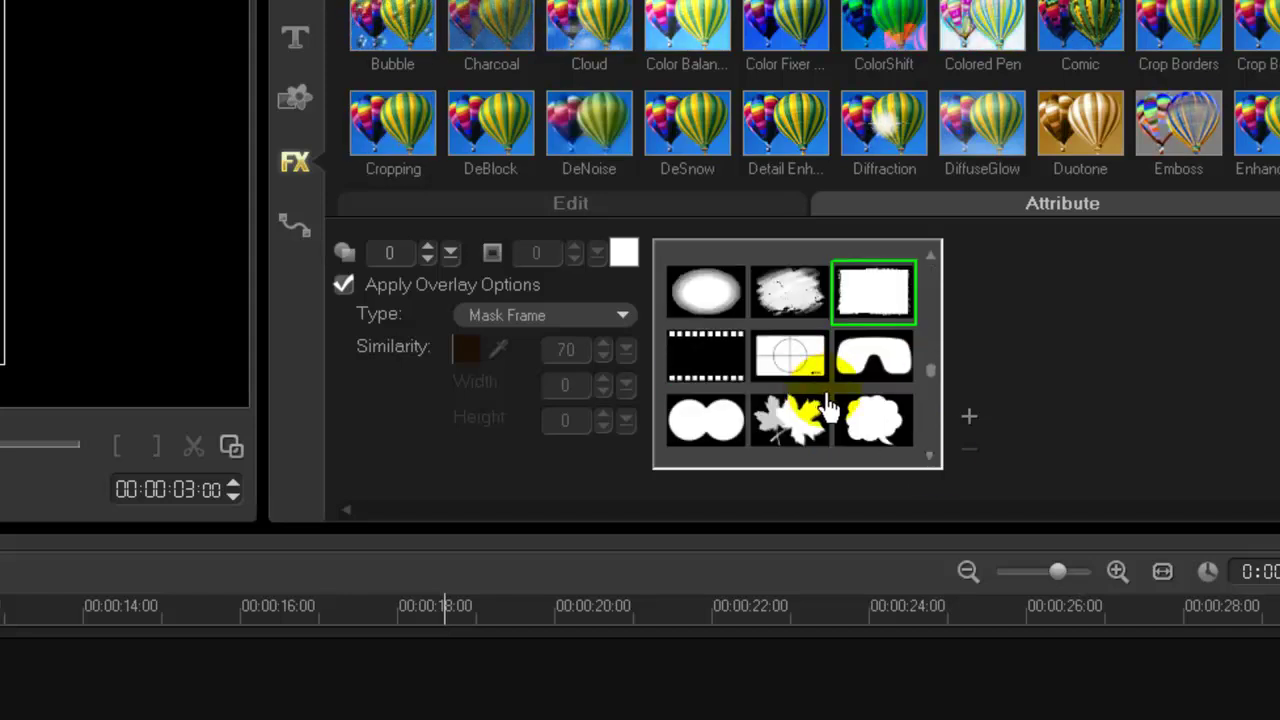
# Try the thought-bubble, cloud, frayed-fabric and brushed-rectangle masks on the V10 overlay
pyautogui.click(866, 425)
pyautogui.scroll(-1, 866, 428)
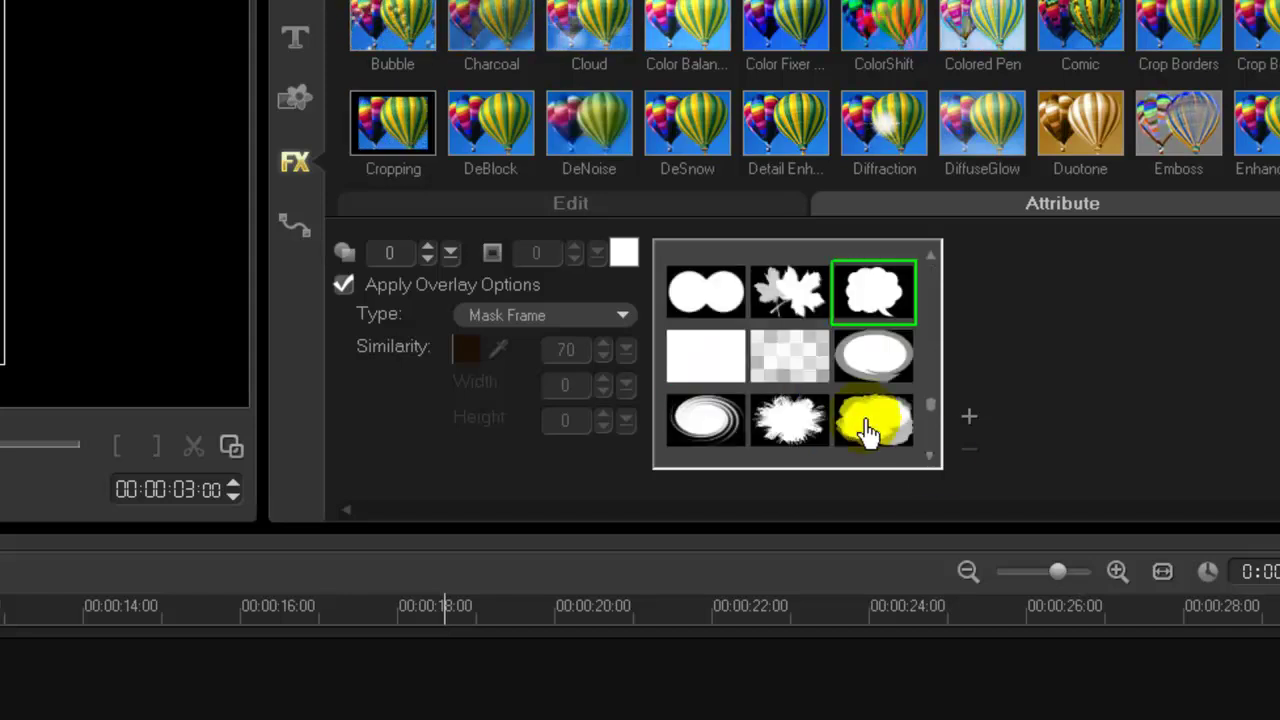
pyautogui.click(866, 428)
pyautogui.scroll(-1, 905, 445)
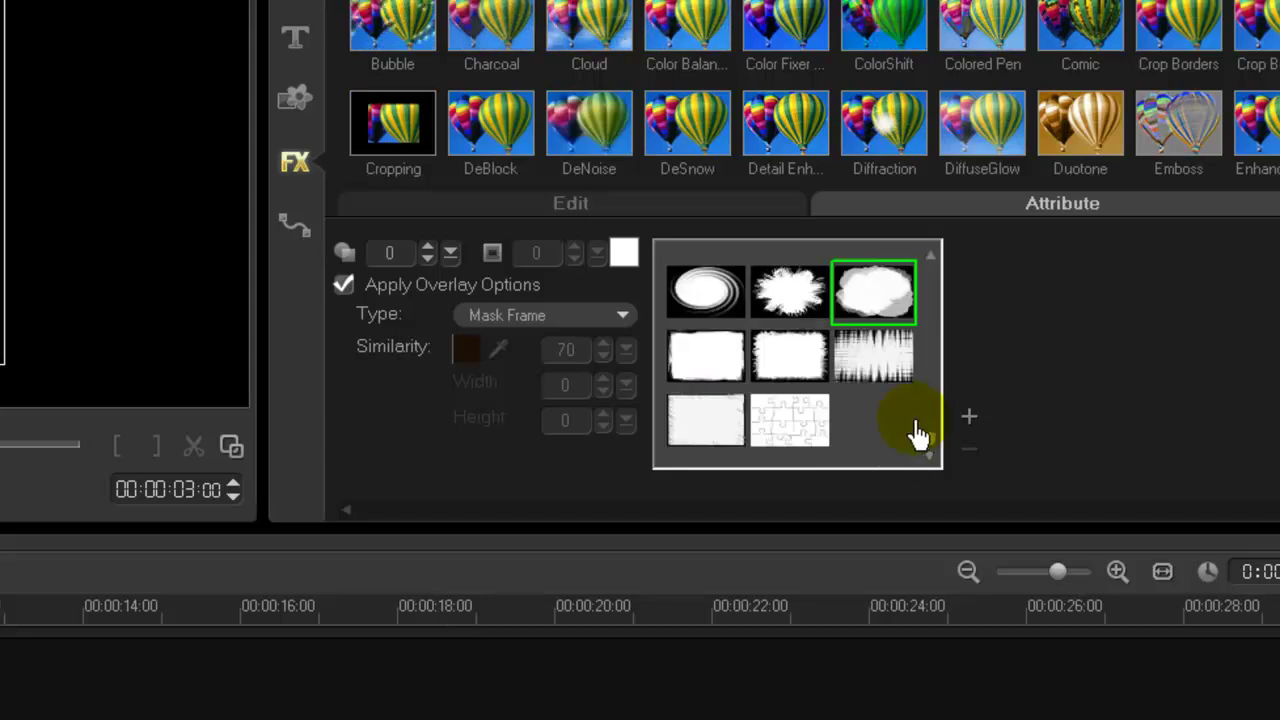
pyautogui.click(869, 372)
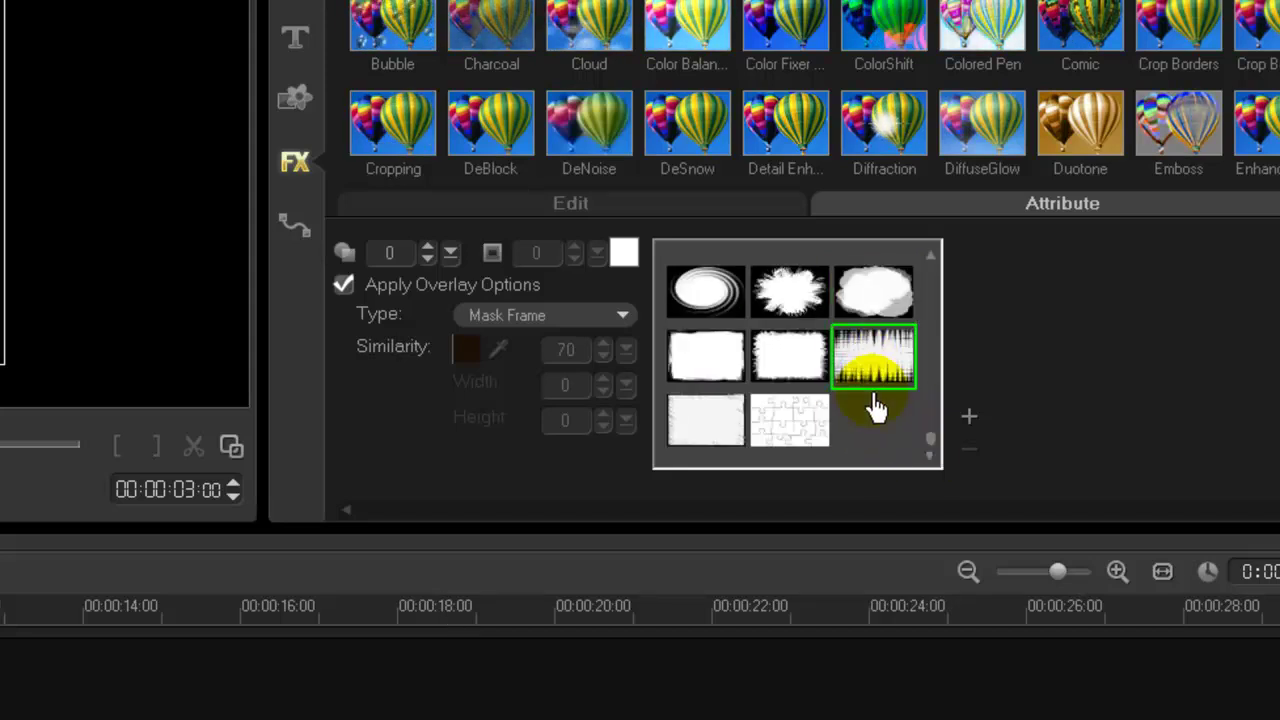
pyautogui.click(789, 371)
pyautogui.click(697, 374)
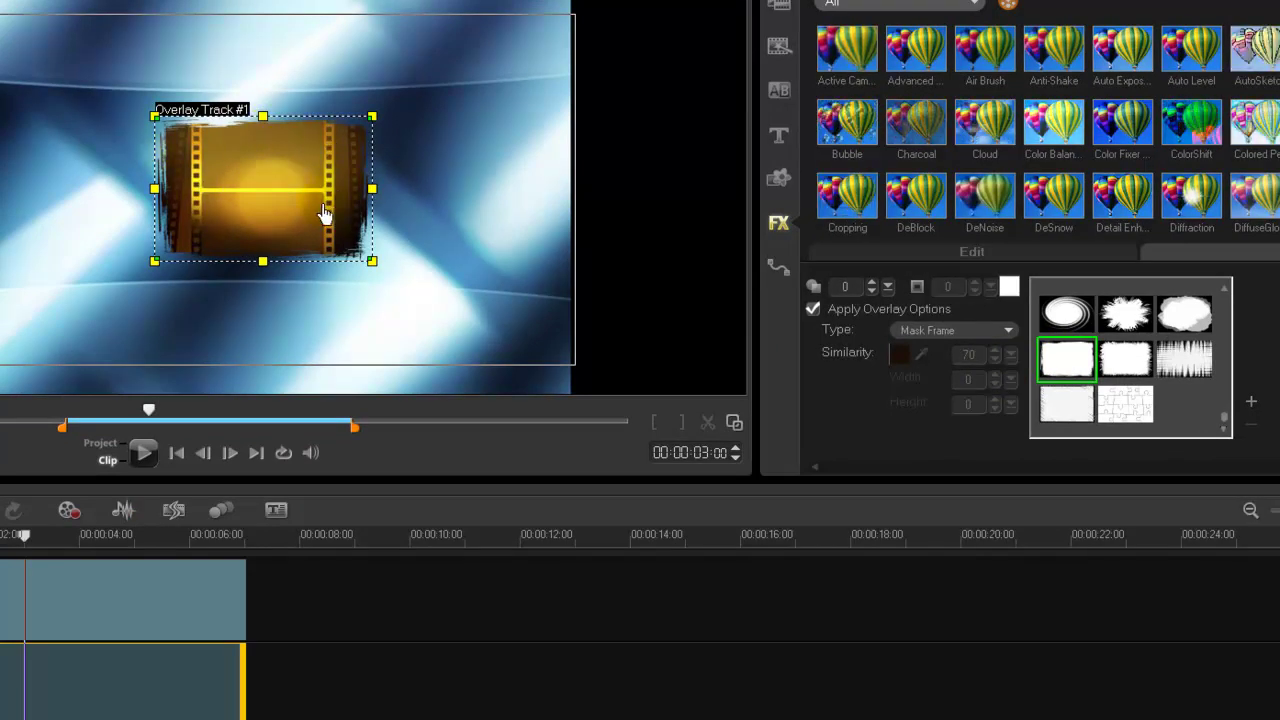
# Try the double-ellipse mask and the checkered mosaic mask on the V10 overlay
pyautogui.click(1223, 416)
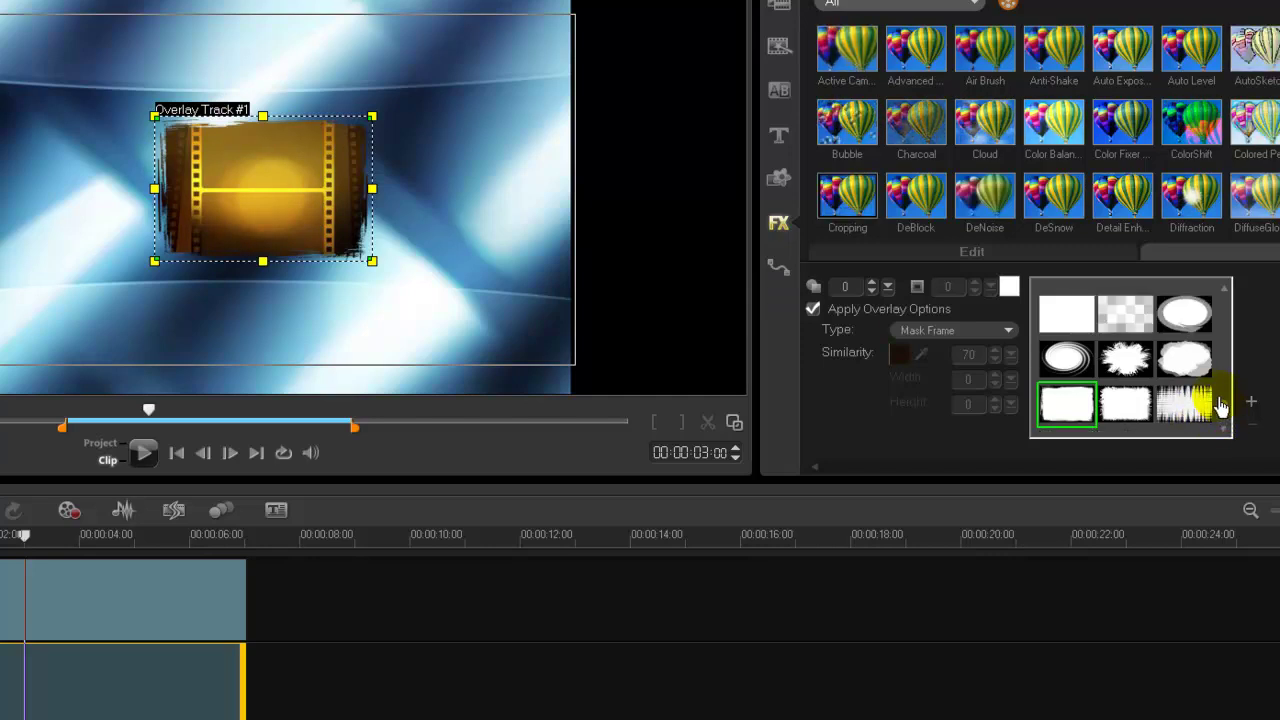
pyautogui.click(1174, 320)
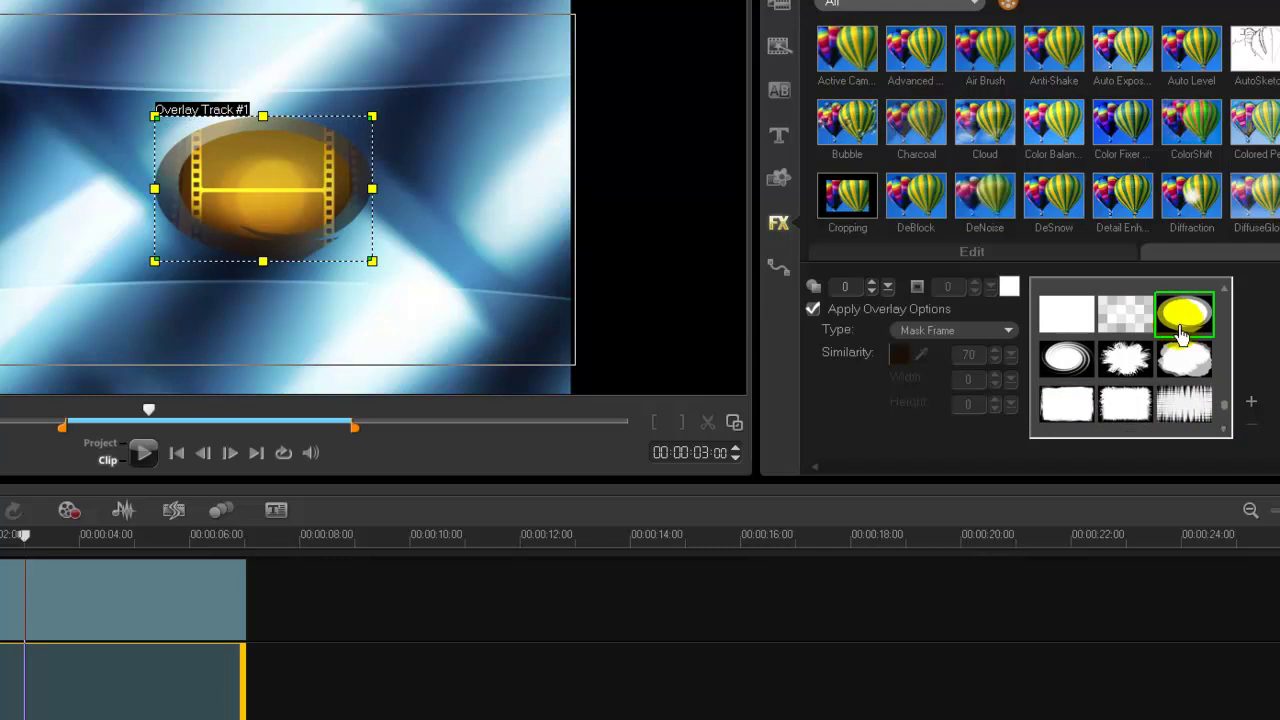
pyautogui.click(1132, 317)
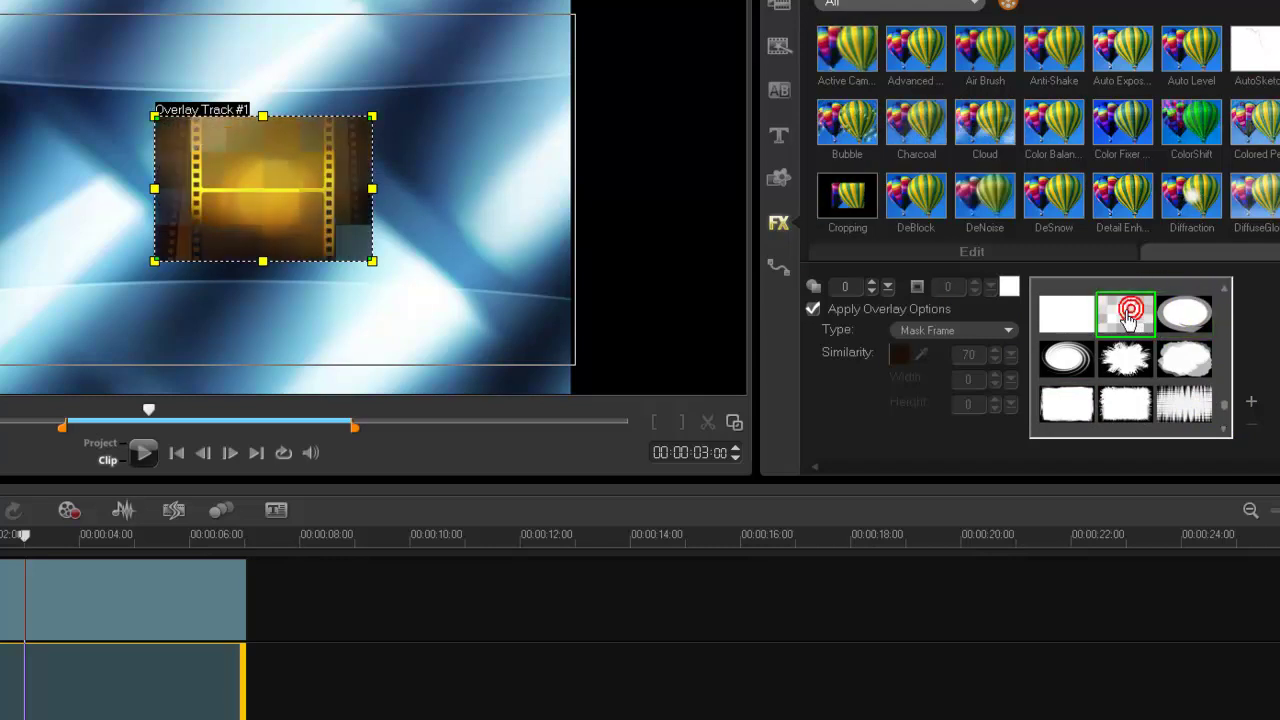
# Apply the overlapping-hearts mask frame to the V10 overlay clip and close the mask settings
pyautogui.click(1224, 289)
pyautogui.click(1224, 289)
pyautogui.click(1224, 289)
pyautogui.click(1224, 289)
pyautogui.click(1066, 314)
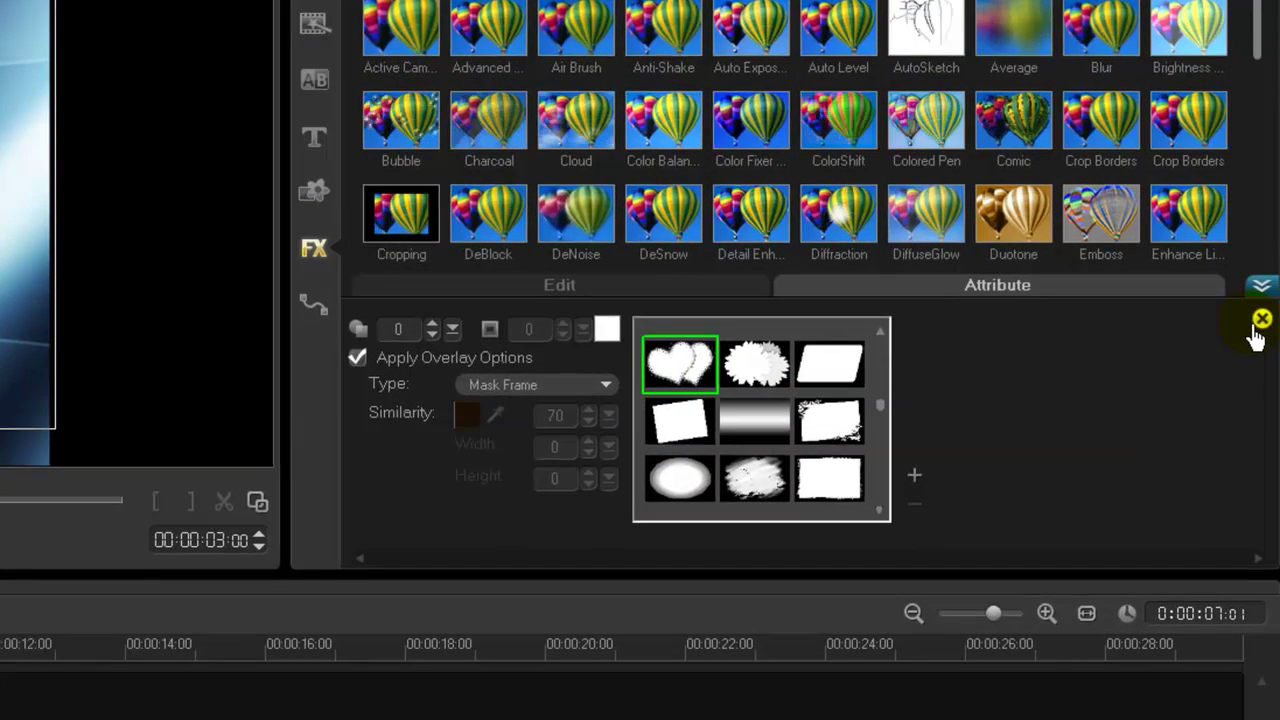
pyautogui.click(1259, 333)
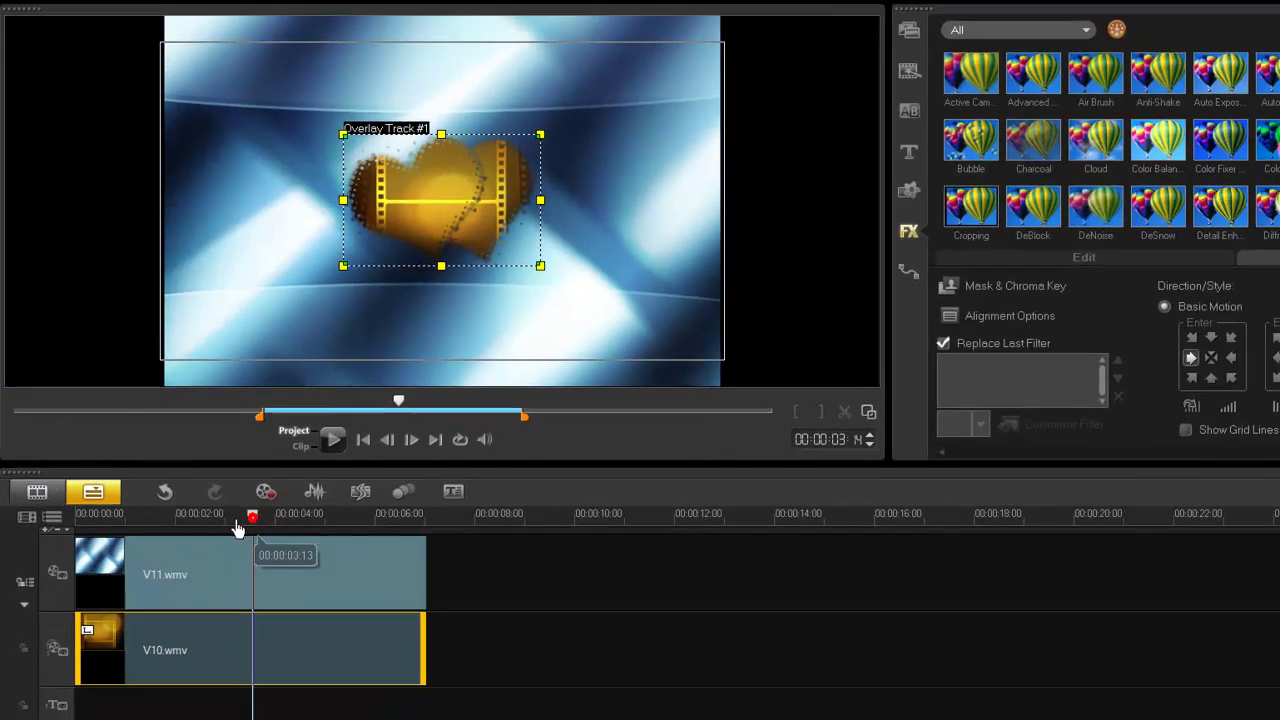
# Return the playhead to the project start and play the project to preview the heart-masked overlay
pyautogui.moveTo(237, 526); pyautogui.dragTo(82, 521)
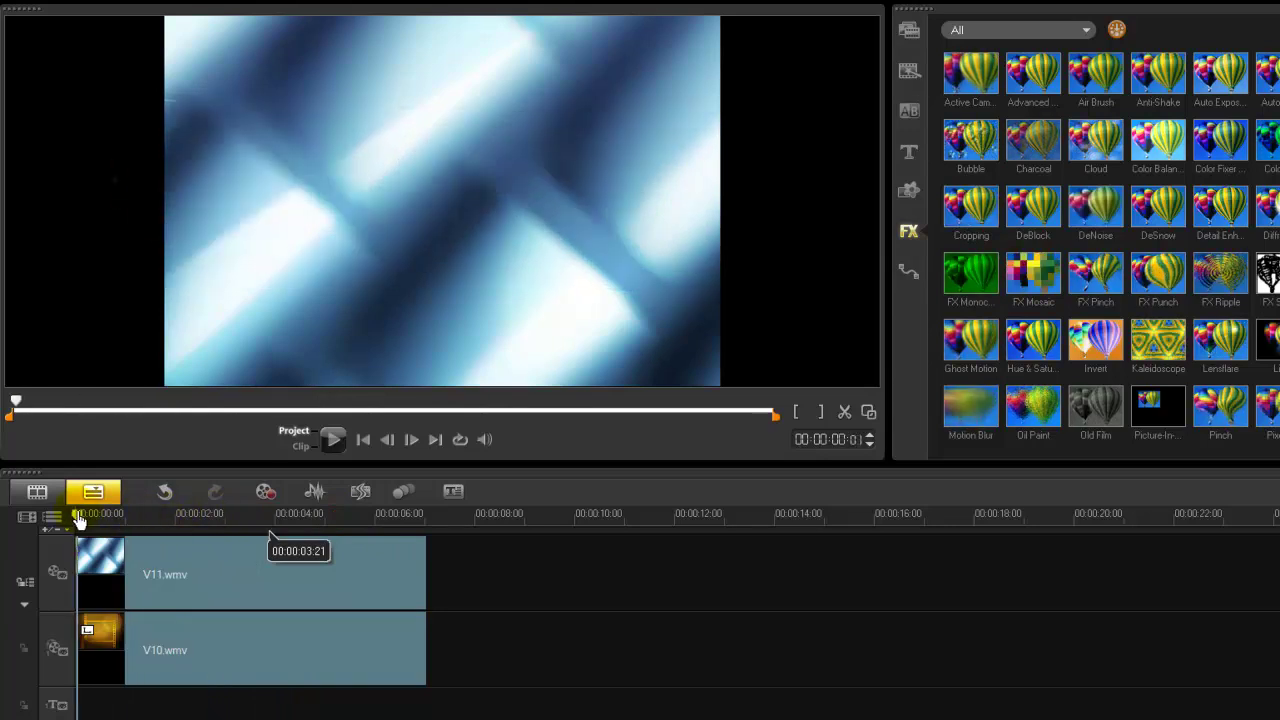
pyautogui.click(333, 441)
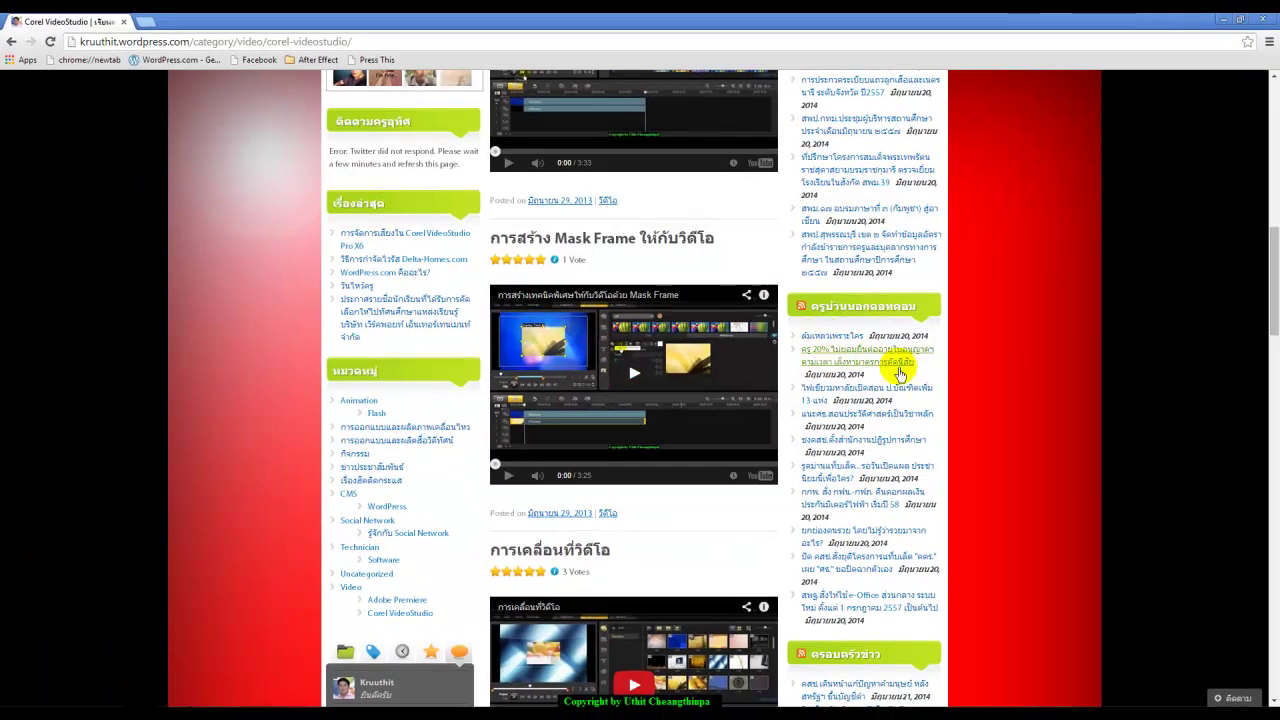
# Switch to the Corel VideoStudio blog page, look over the การสร้างฉาก Blue Screen post and go back to the page's beginning
pyautogui.scroll(10, 1014, 386)
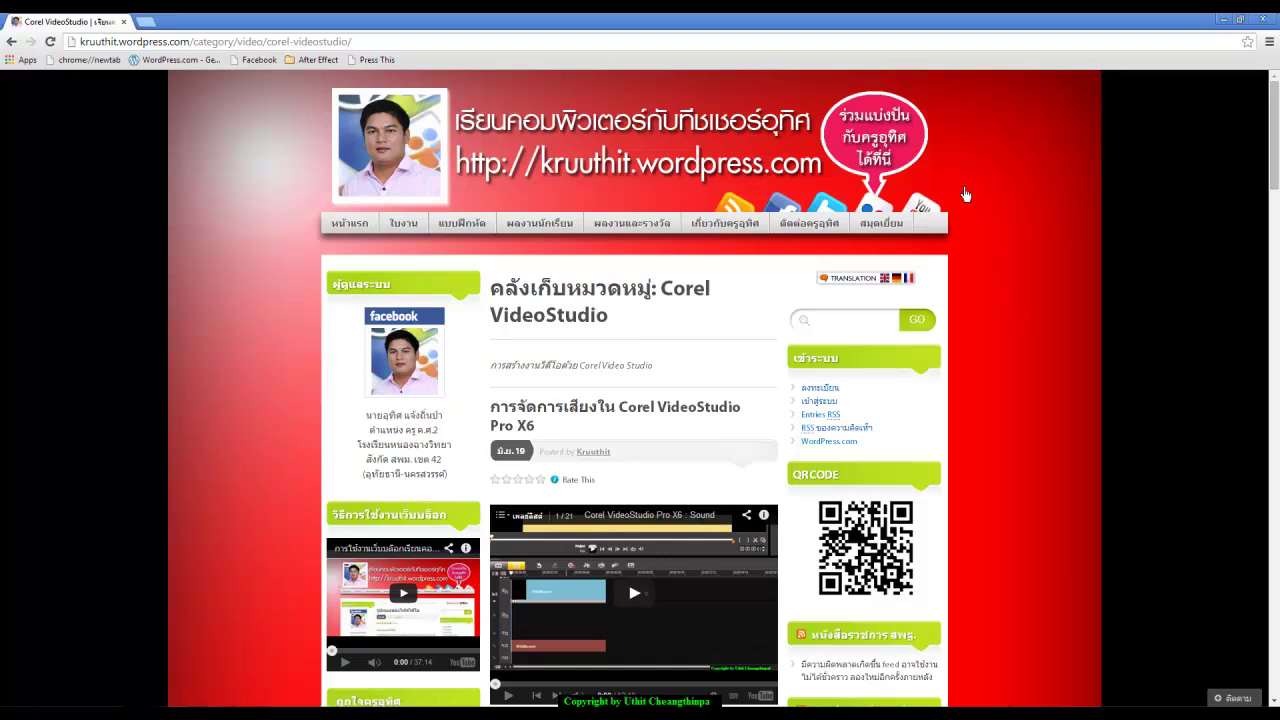
pyautogui.scroll(-5, 970, 199)
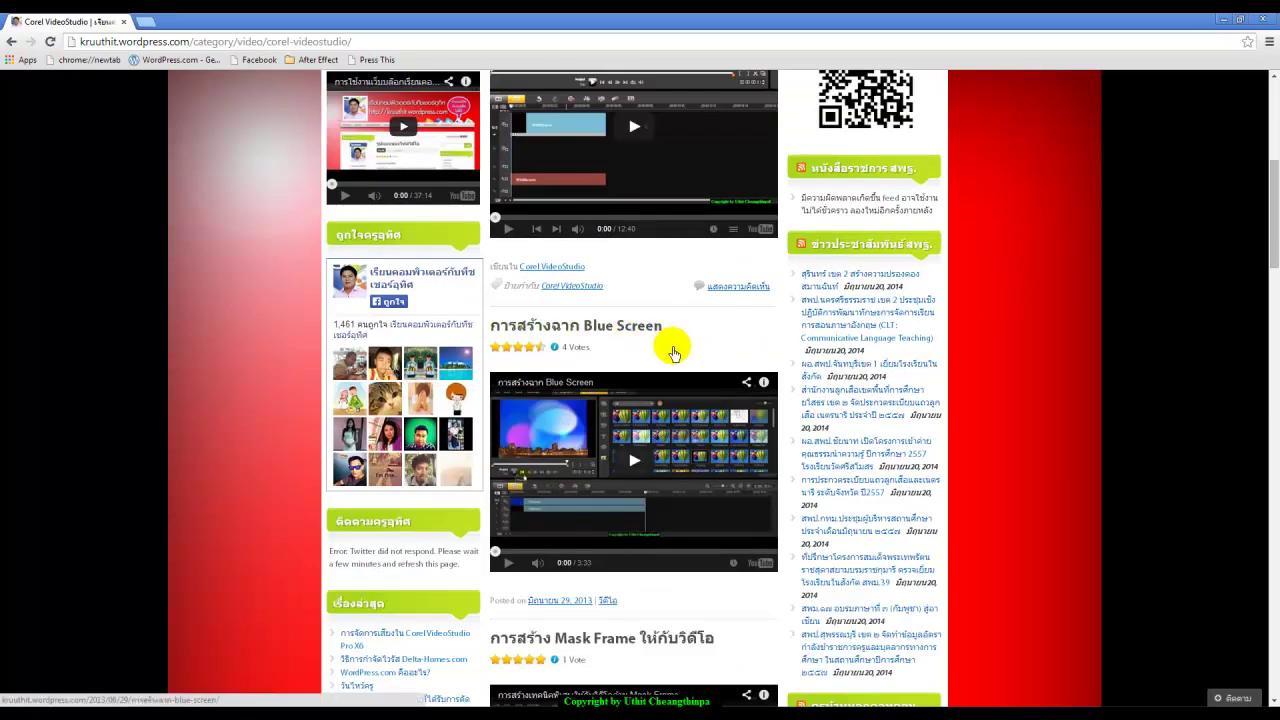
pyautogui.scroll(2, 672, 355)
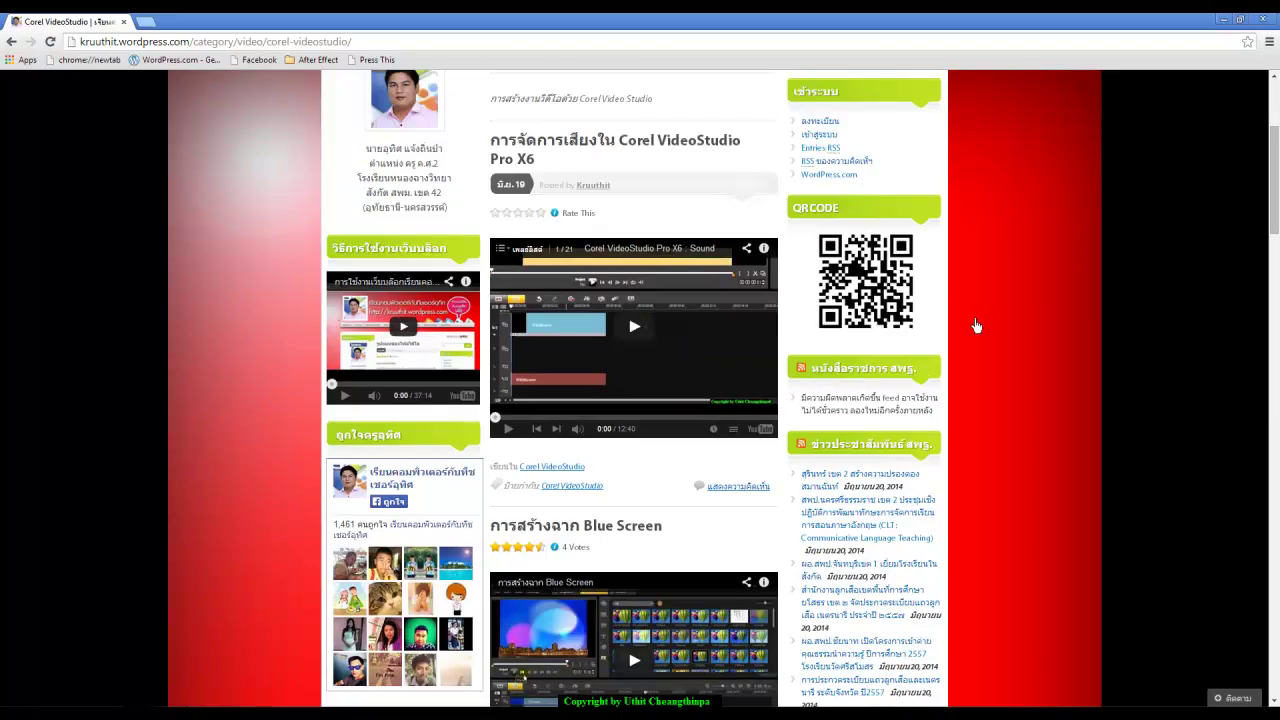
pyautogui.scroll(1, 976, 326)
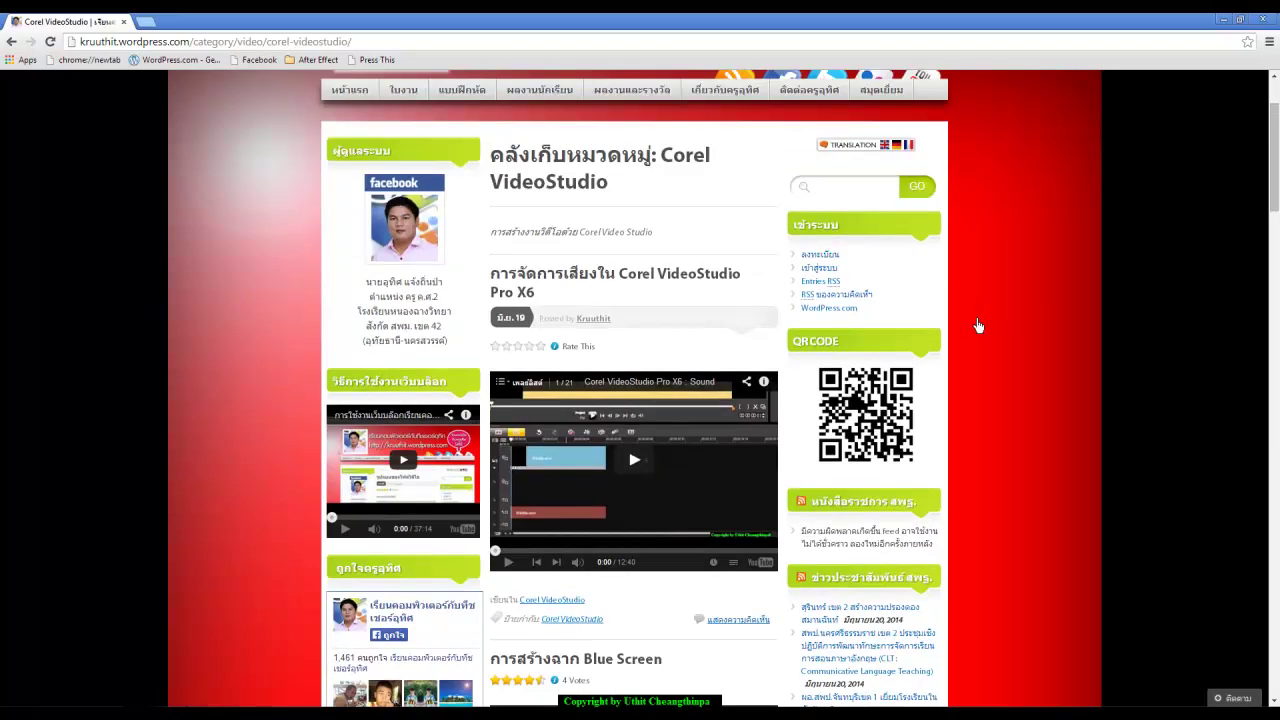
pyautogui.scroll(1, 978, 326)
pyautogui.scroll(-1, 980, 330)
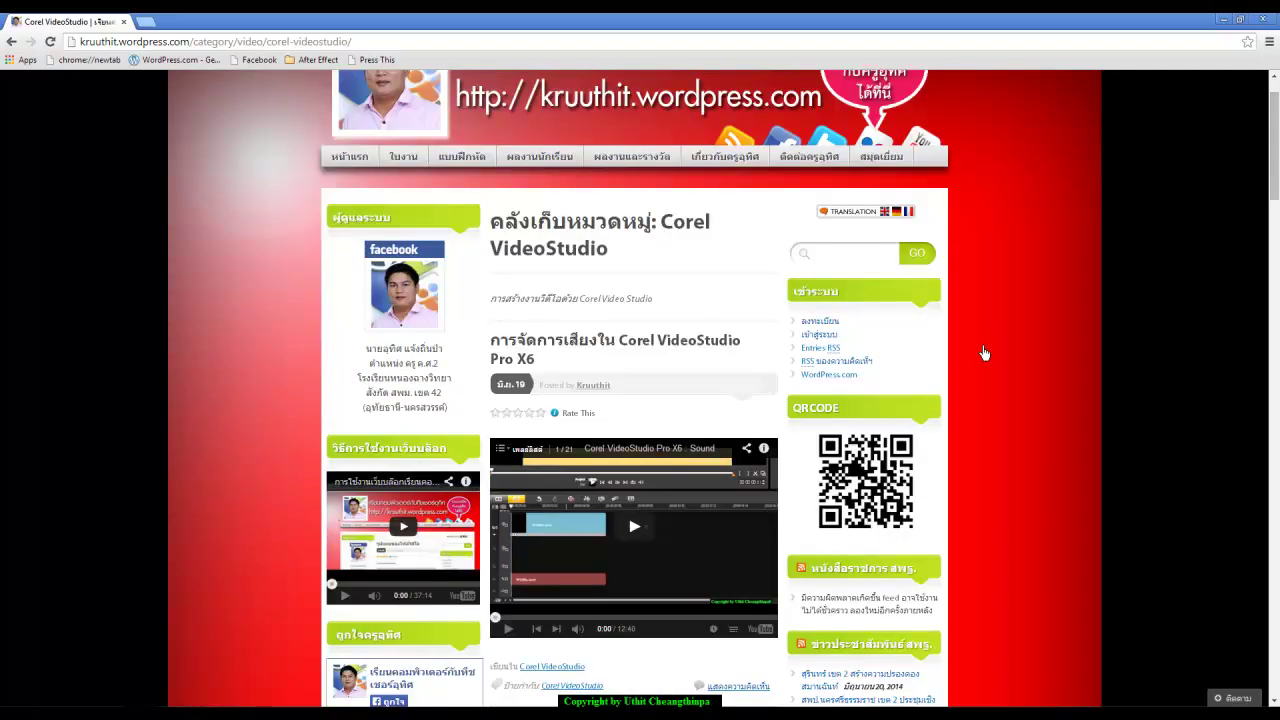
pyautogui.scroll(1, 686, 352)
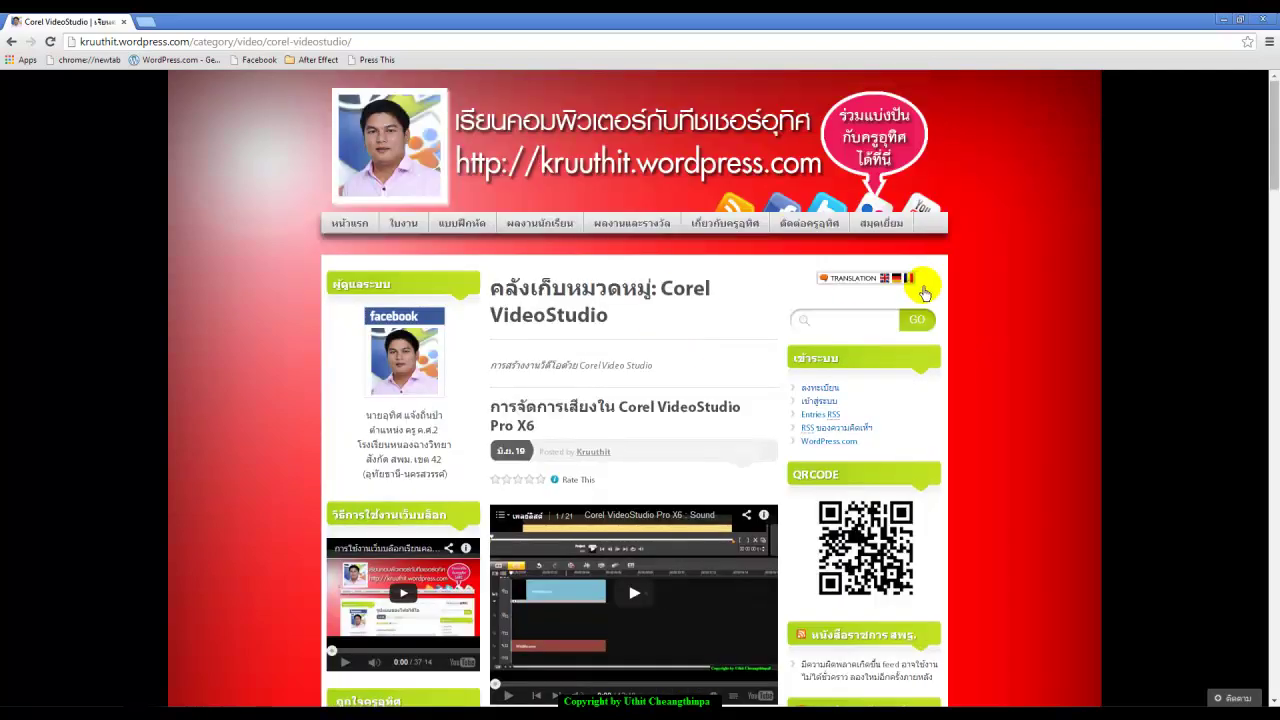